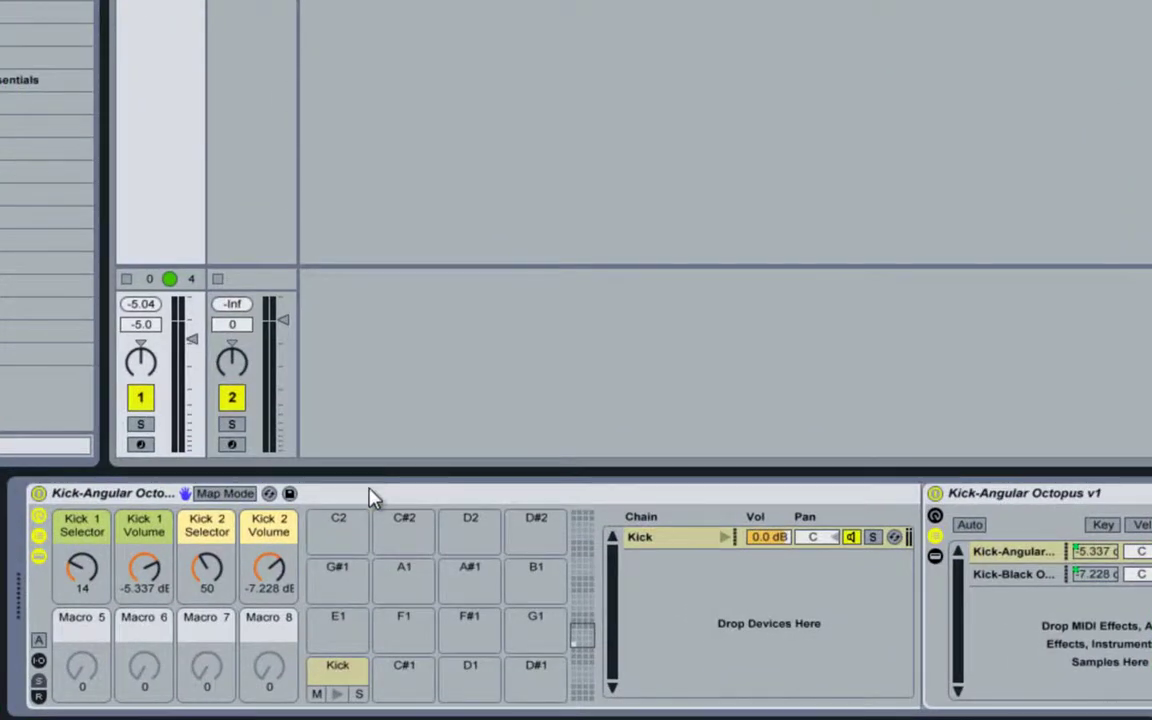
# Step: Examine the drum rack's Kick pad and the nested Kick-Angular Octopus v1 rack with its Kick-Angular and Kick-Black chains
pyautogui.click(376, 543)
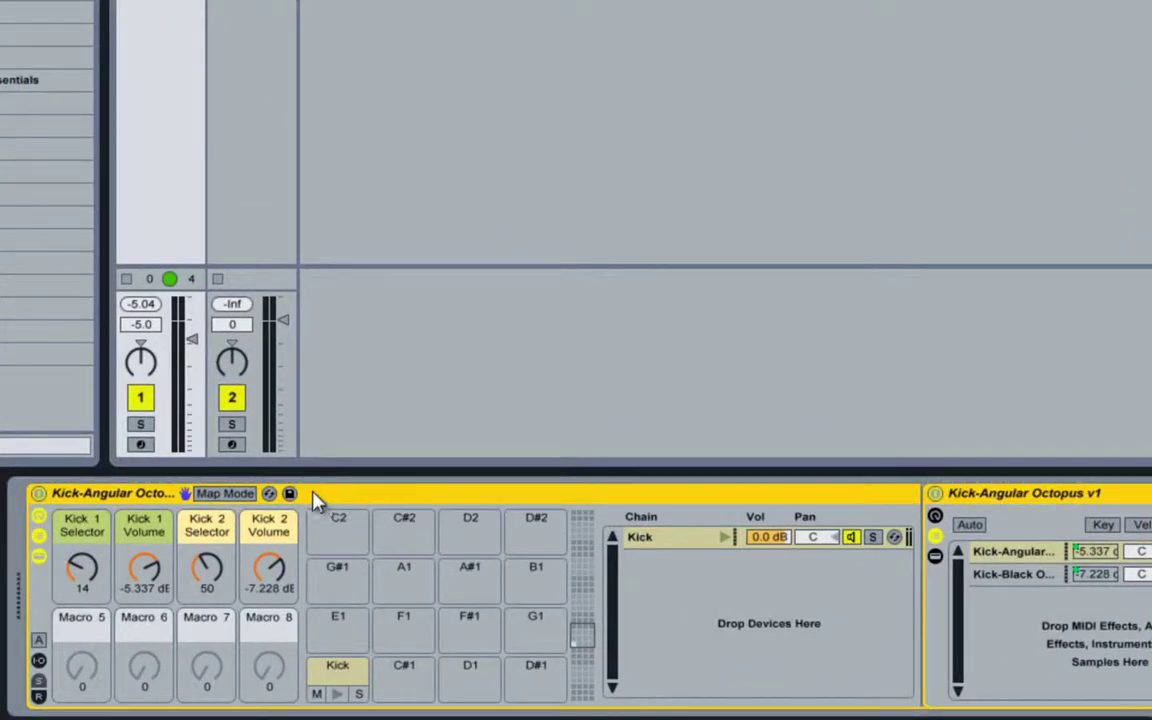
pyautogui.click(333, 670)
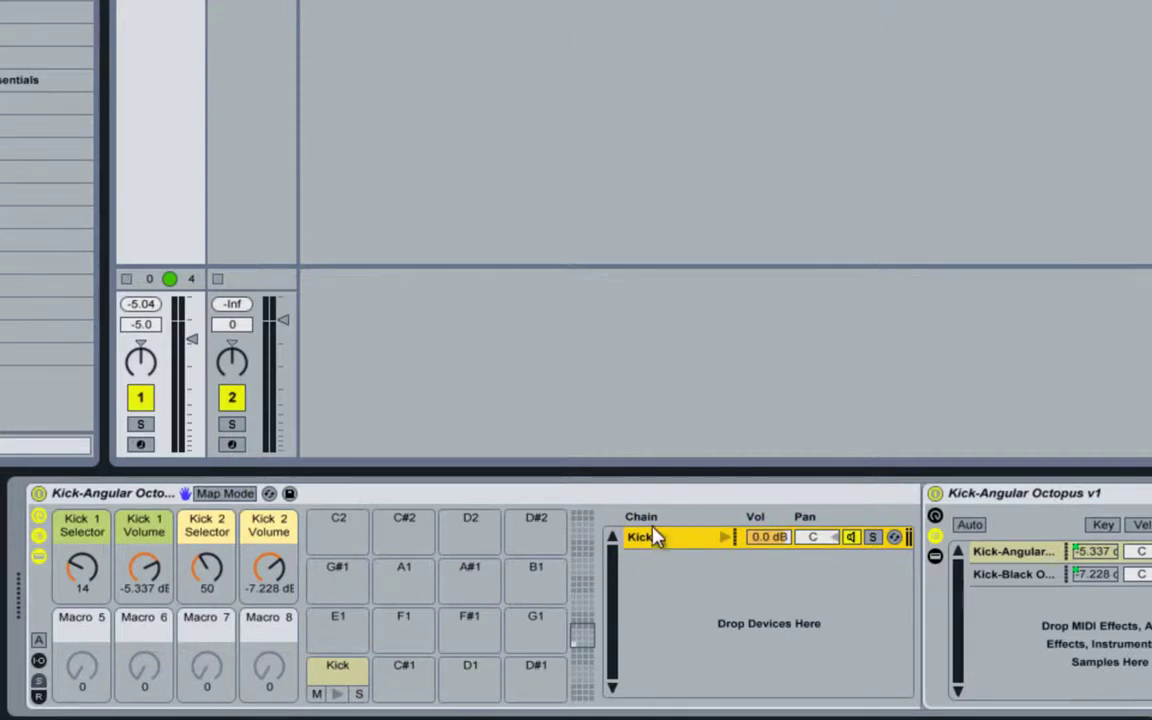
pyautogui.click(1000, 495)
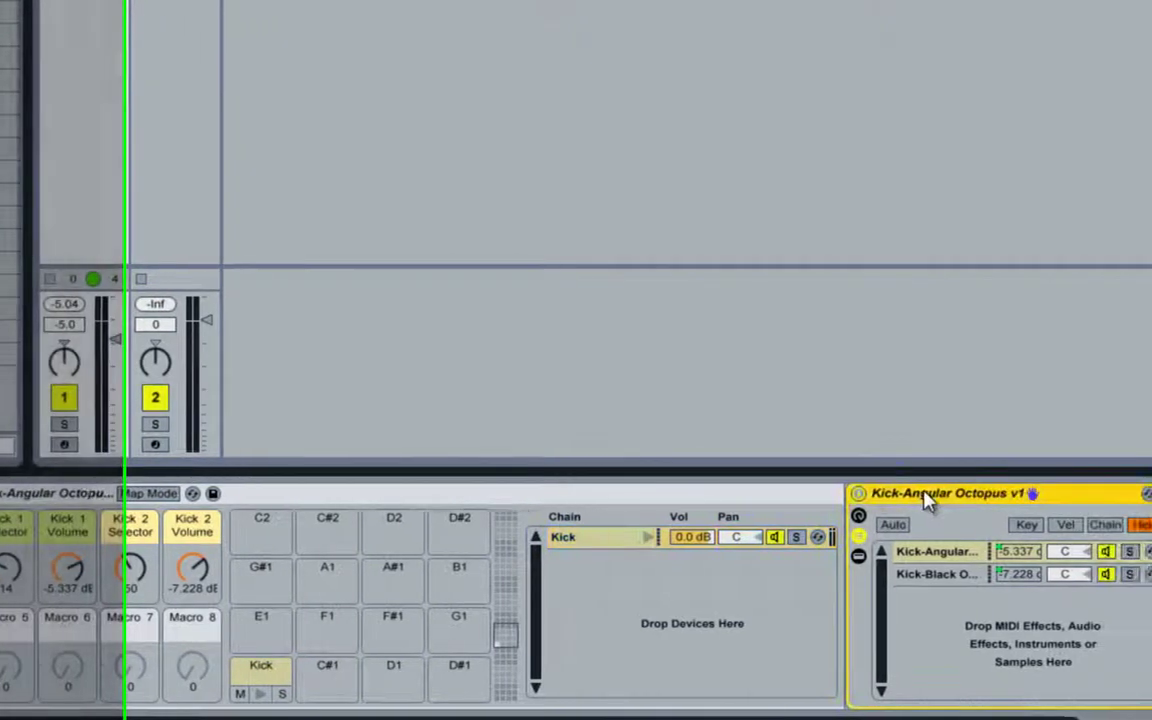
pyautogui.click(815, 555)
pyautogui.click(809, 575)
pyautogui.click(806, 554)
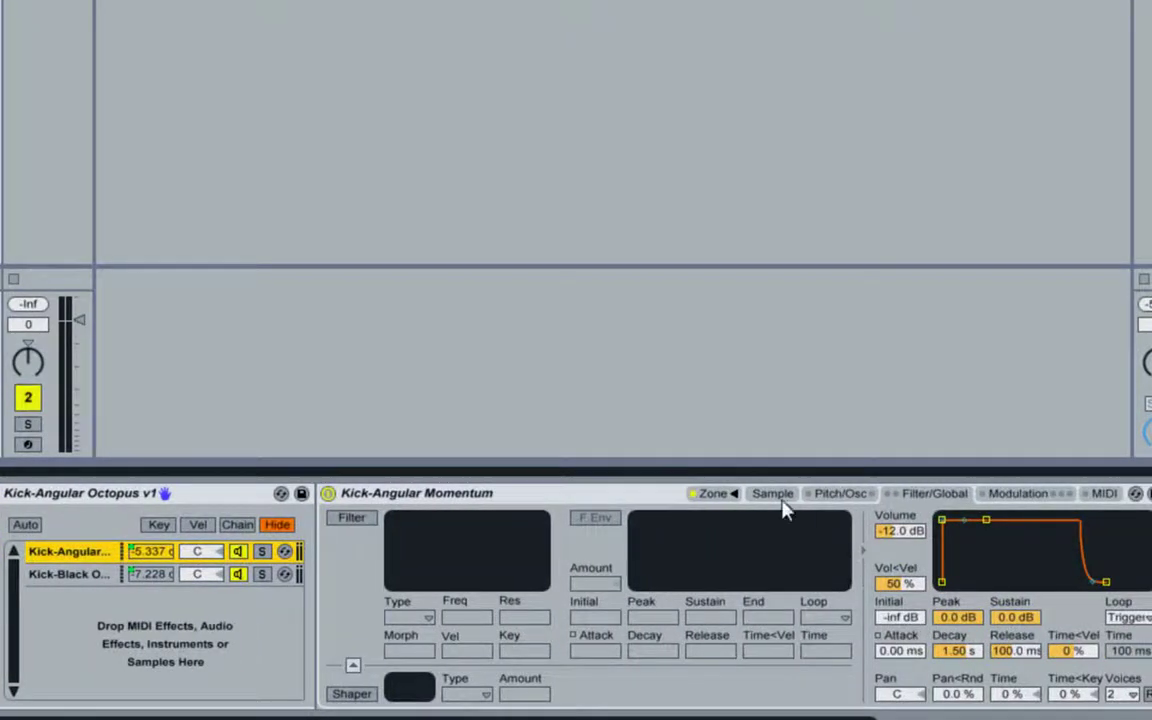
# Step: Display the Kick-Angular Momentum sampler's samples in an enlarged zone editor and select all of them
pyautogui.click(762, 497)
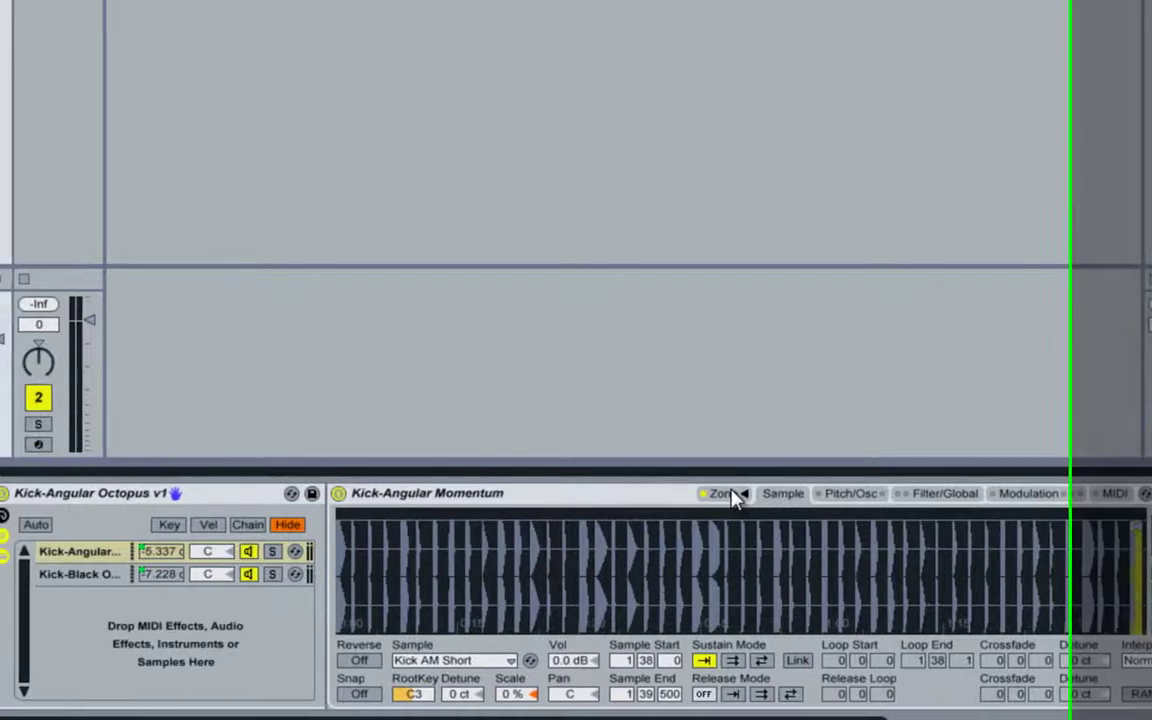
pyautogui.click(720, 495)
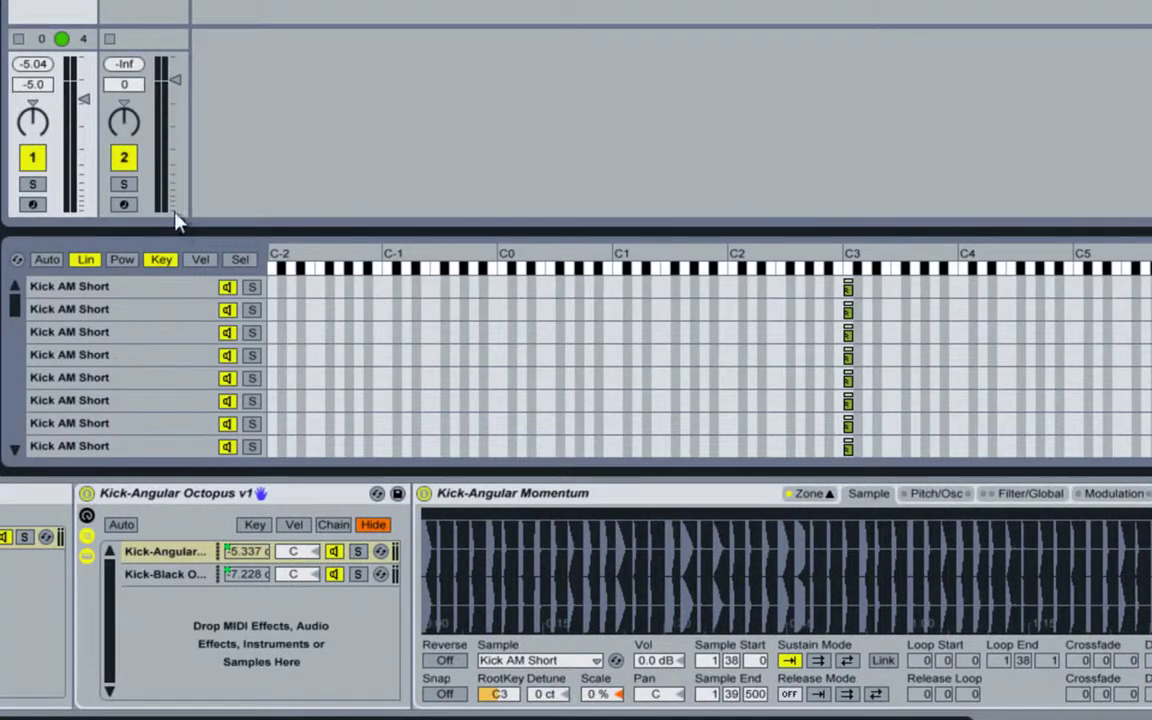
pyautogui.moveTo(178, 227); pyautogui.dragTo(156, 84)
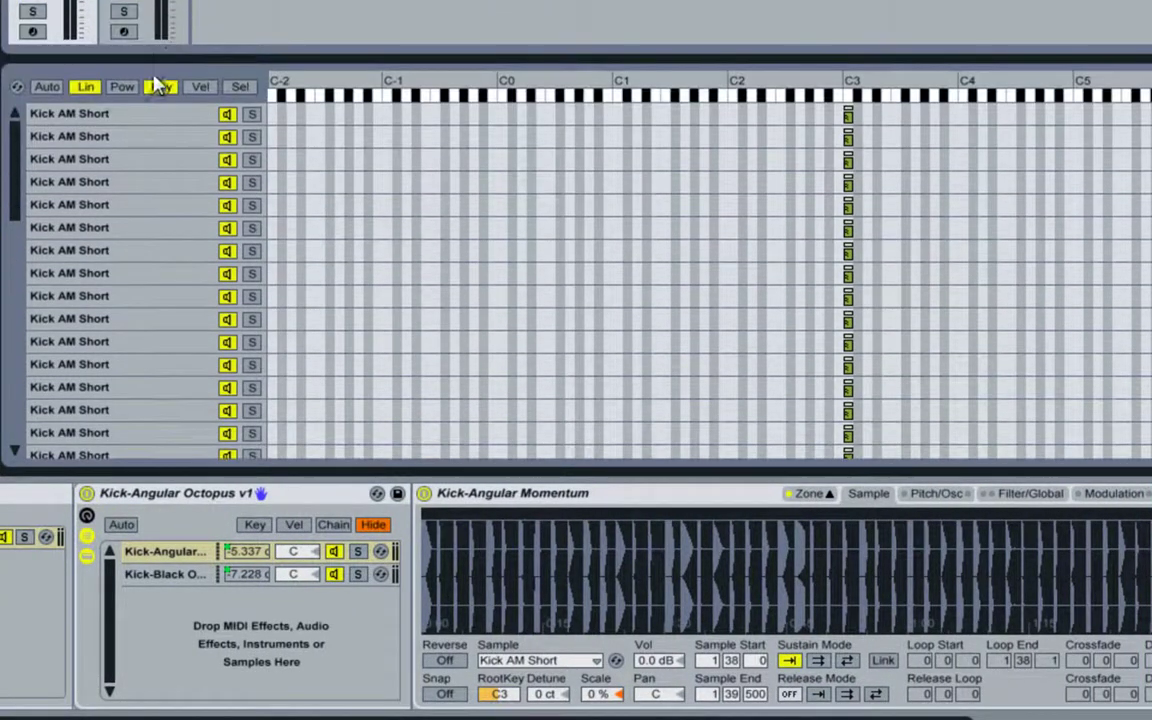
pyautogui.click(113, 118)
pyautogui.hotkey('ctrl', 'a')
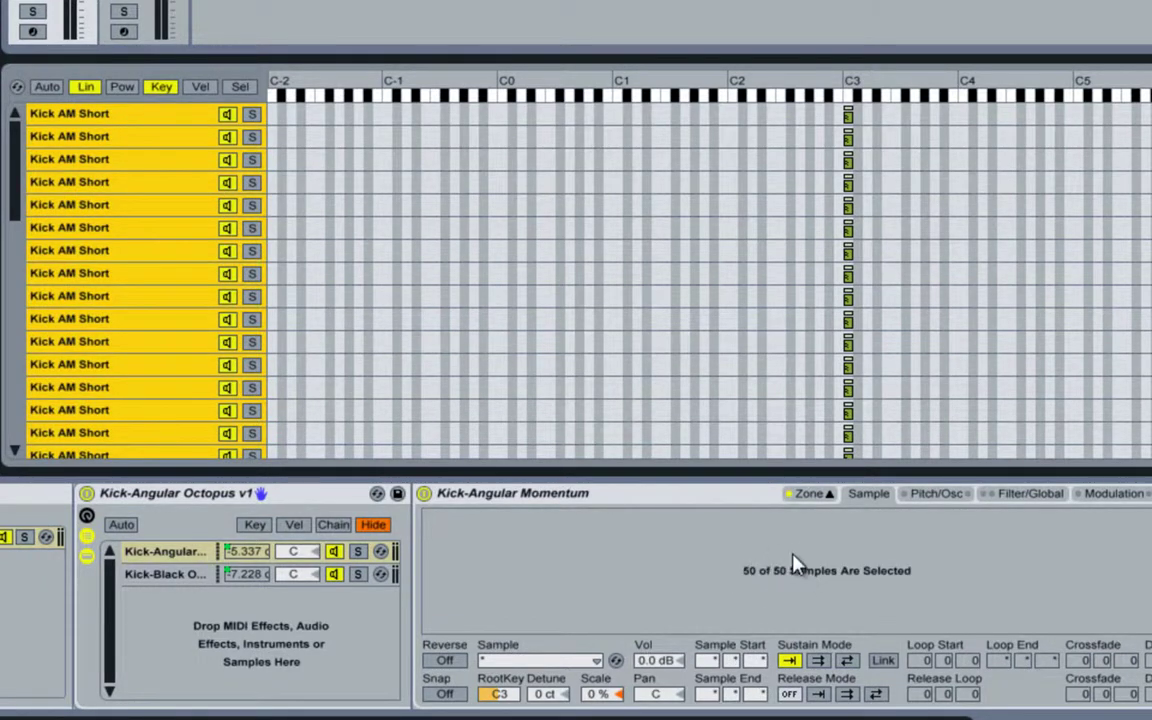
# Step: Show the zones of the Kick-Black Octopus 1 chain and select all of its Monster Kicks samples
pyautogui.click(165, 574)
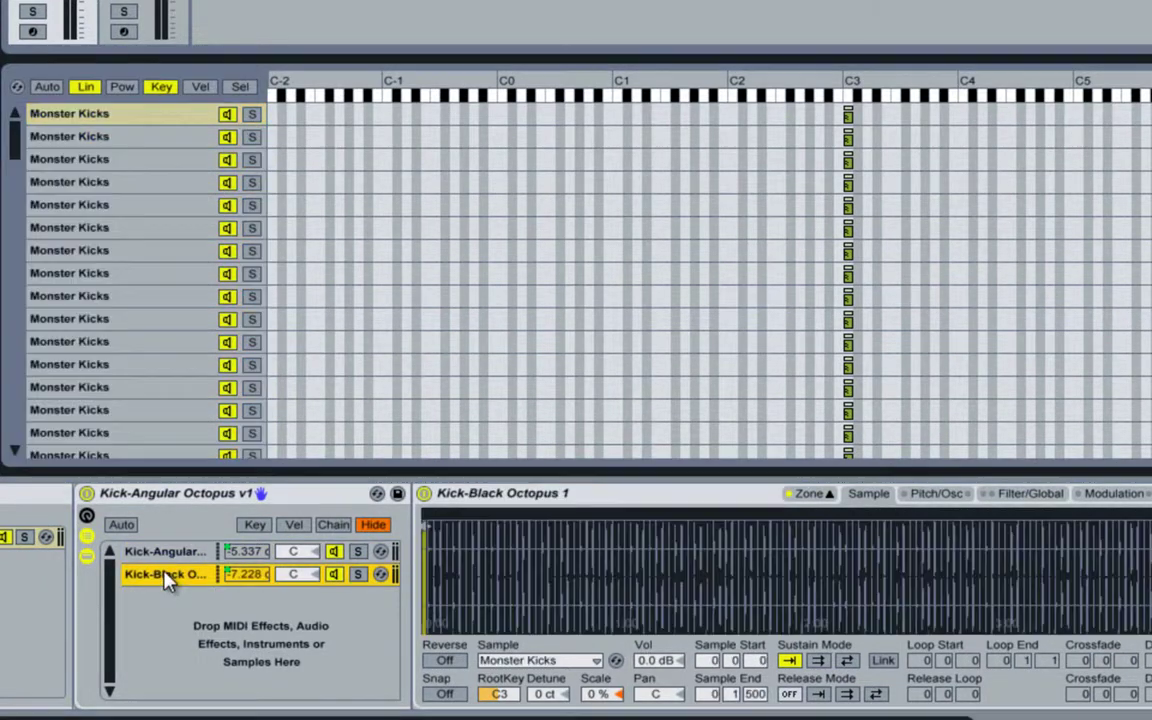
pyautogui.click(140, 350)
pyautogui.hotkey('ctrl', 'a')
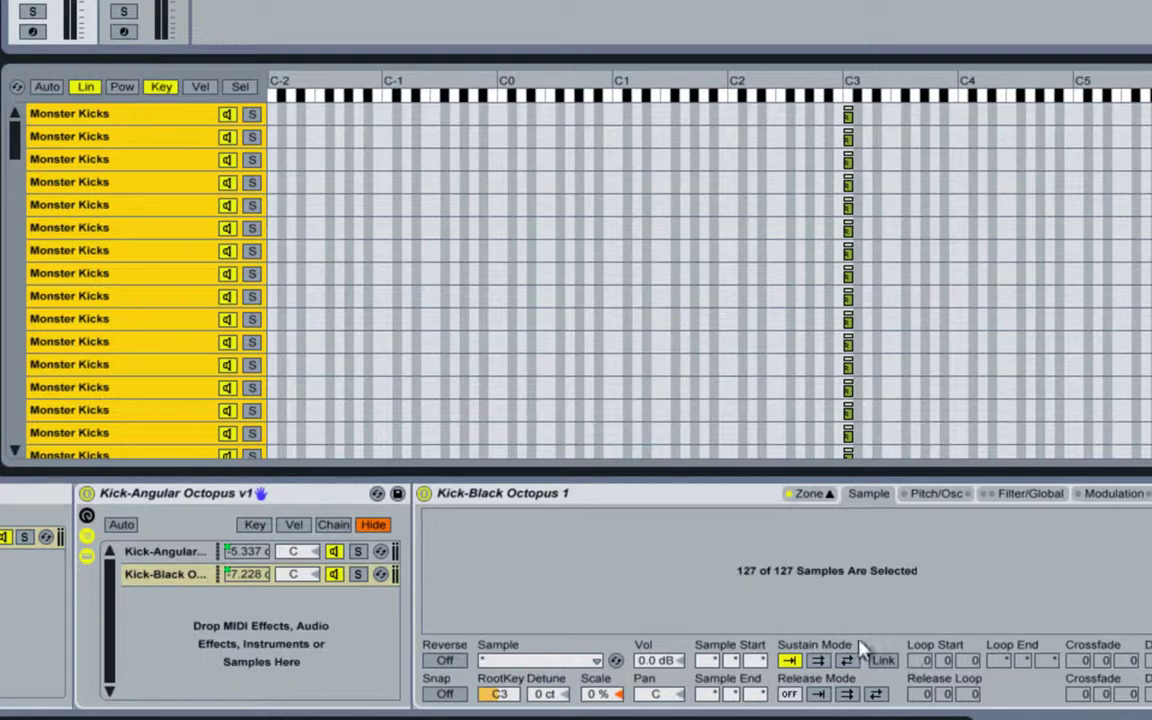
pyautogui.moveTo(1003, 700); pyautogui.dragTo(780, 700)
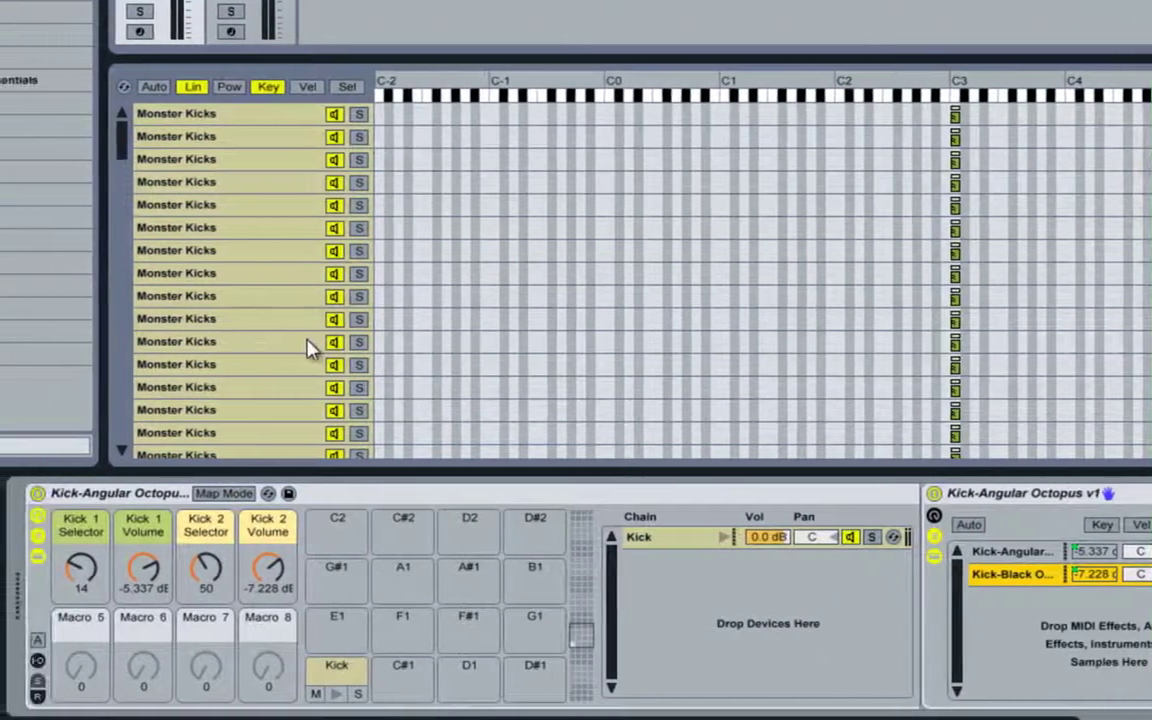
# Step: Set the Kick 1 Selector macro to 19 and hide the drum rack's chain list and the nested rack's devices
pyautogui.moveTo(97, 562); pyautogui.dragTo(80, 575)
pyautogui.click(210, 568)
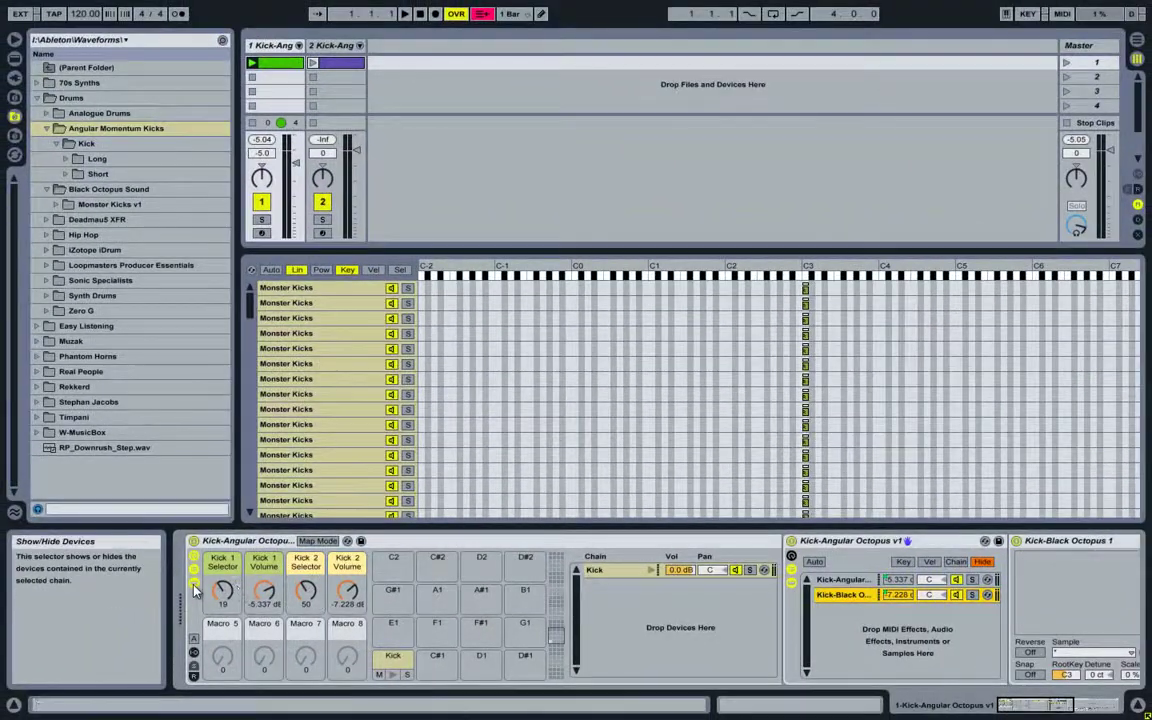
pyautogui.click(194, 571)
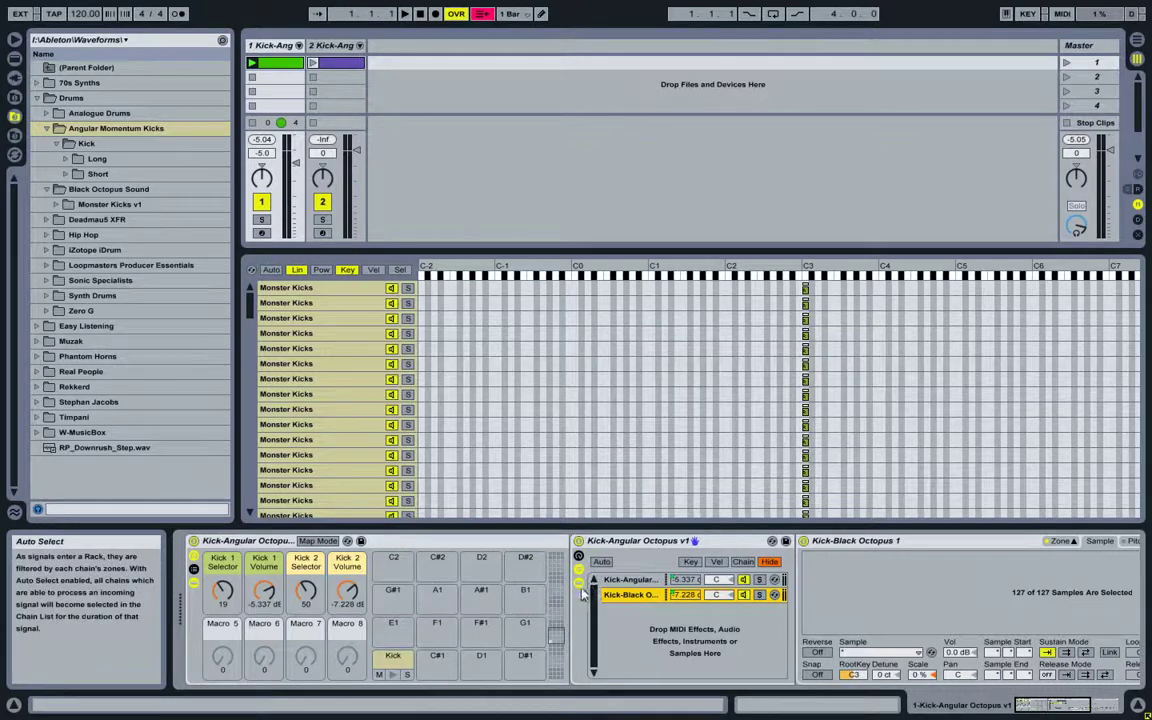
pyautogui.click(578, 584)
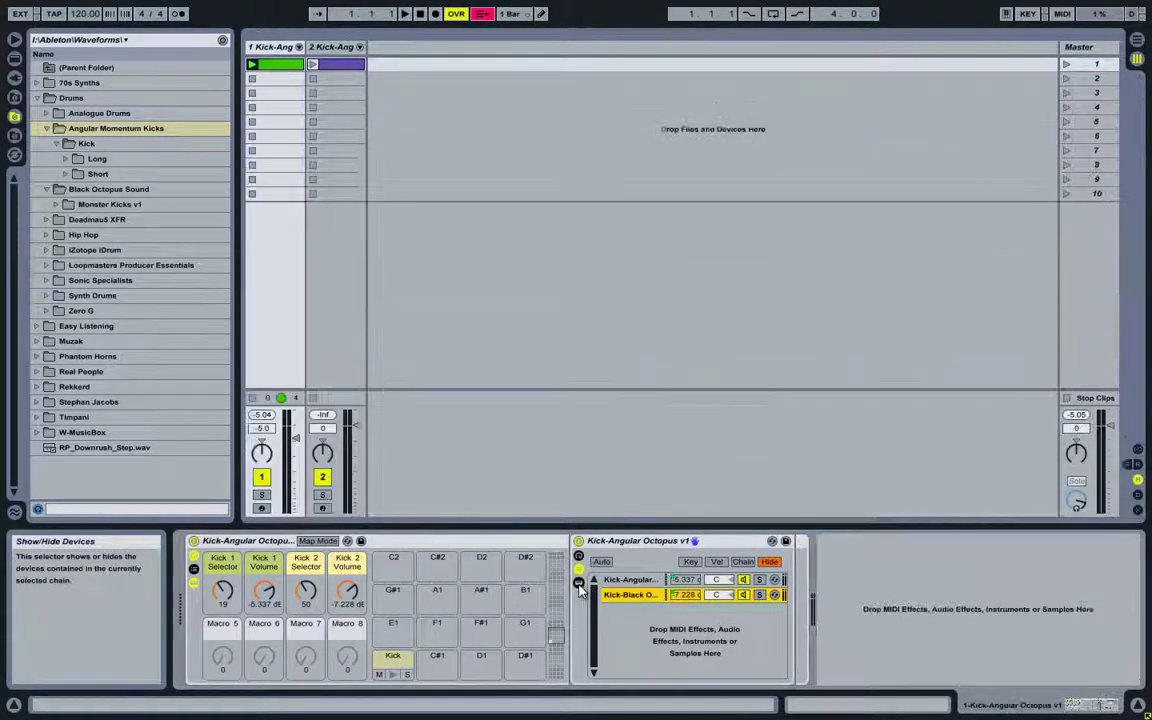
# Step: Launch the first track's clip and set the Kick 1 Selector macro to 14
pyautogui.click(255, 66)
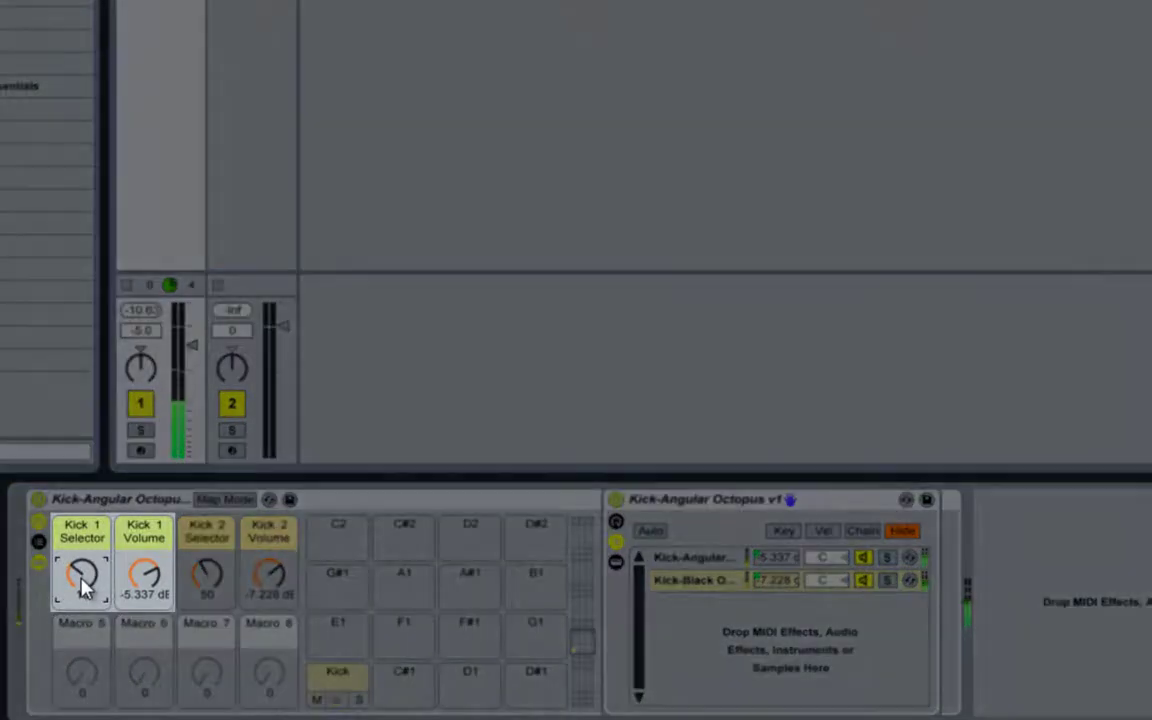
pyautogui.click(82, 580)
pyautogui.moveTo(82, 588); pyautogui.dragTo(82, 572)
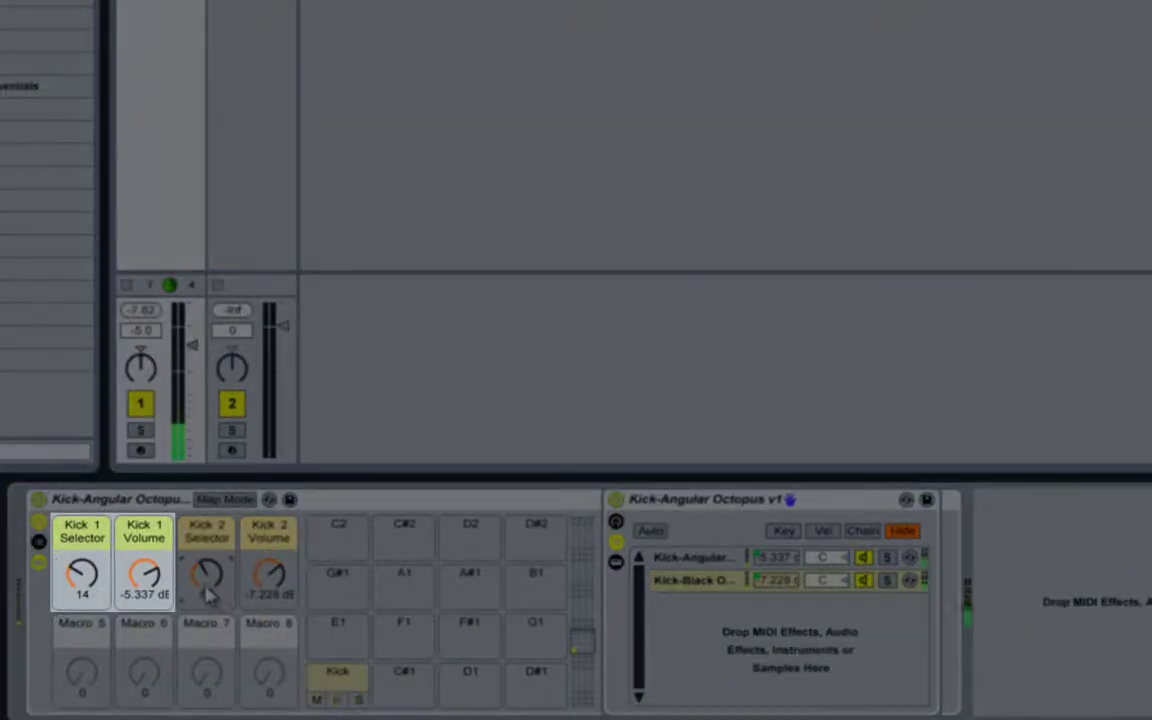
# Step: Solo the Kick-Angular chain in the nested rack and set the Kick 1 Volume macro to -3 dB
pyautogui.click(887, 557)
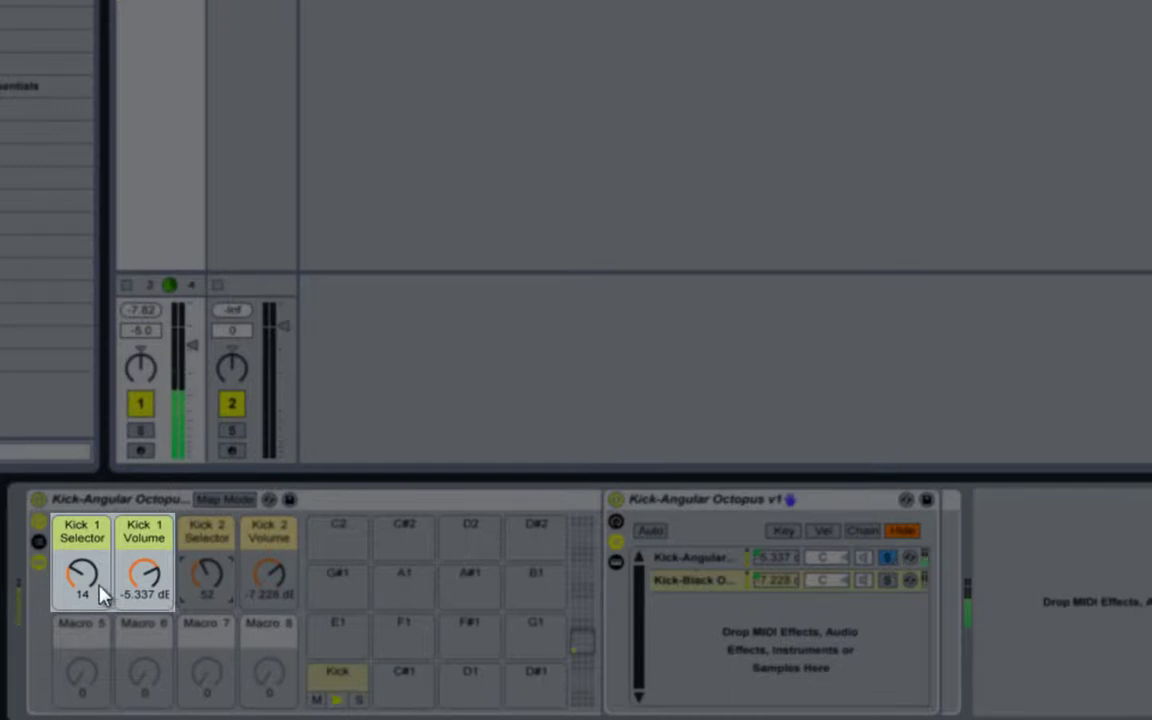
pyautogui.moveTo(84, 593); pyautogui.dragTo(82, 589)
pyautogui.click(144, 595)
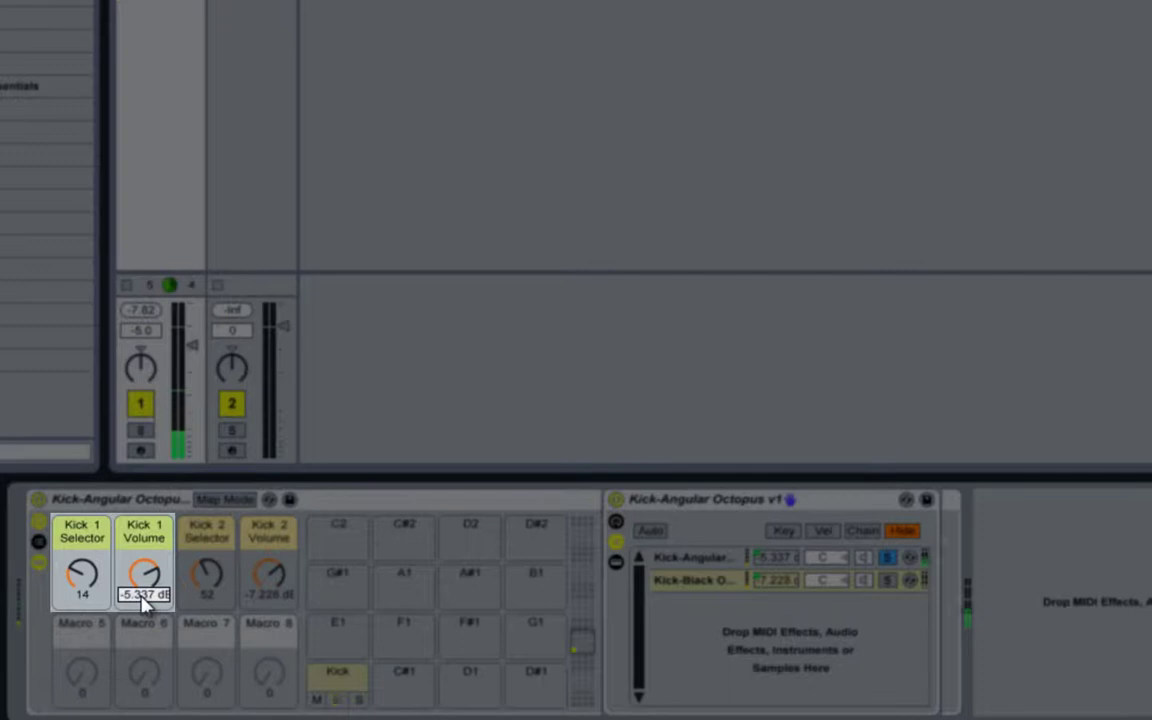
pyautogui.write('-3')
pyautogui.press('Return')
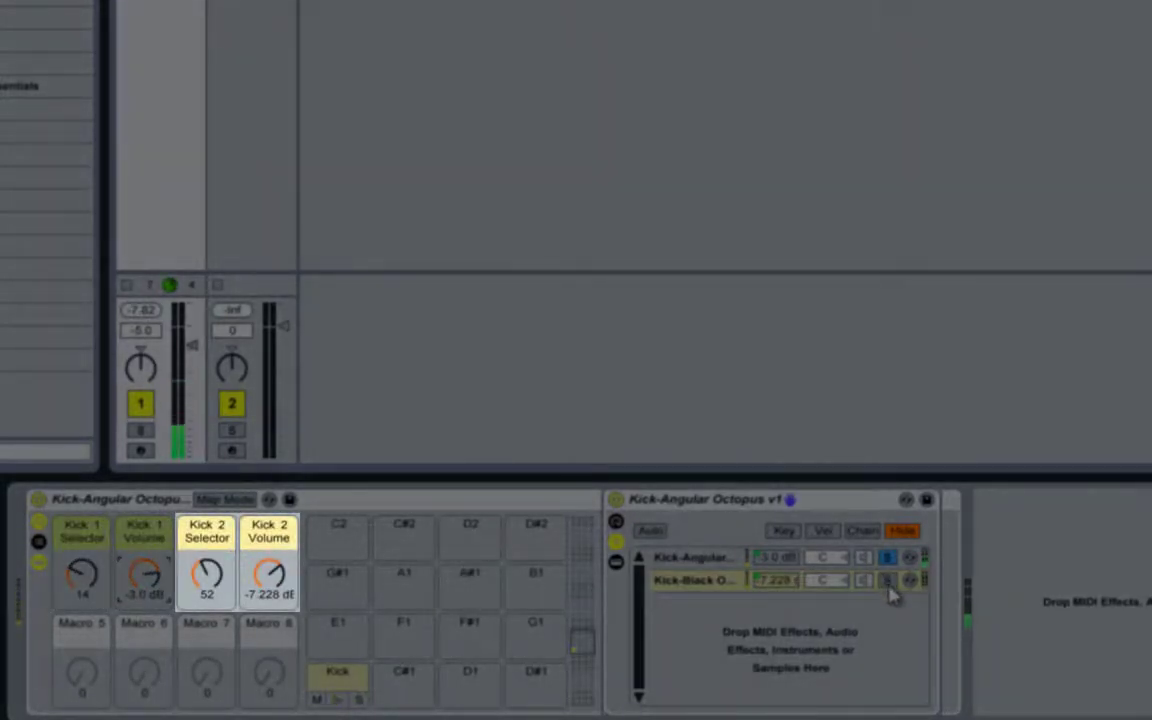
# Step: Set the Kick 2 Selector macro to 64 with the Kick-Black chain soloed, and take the chain out of solo
pyautogui.click(207, 583)
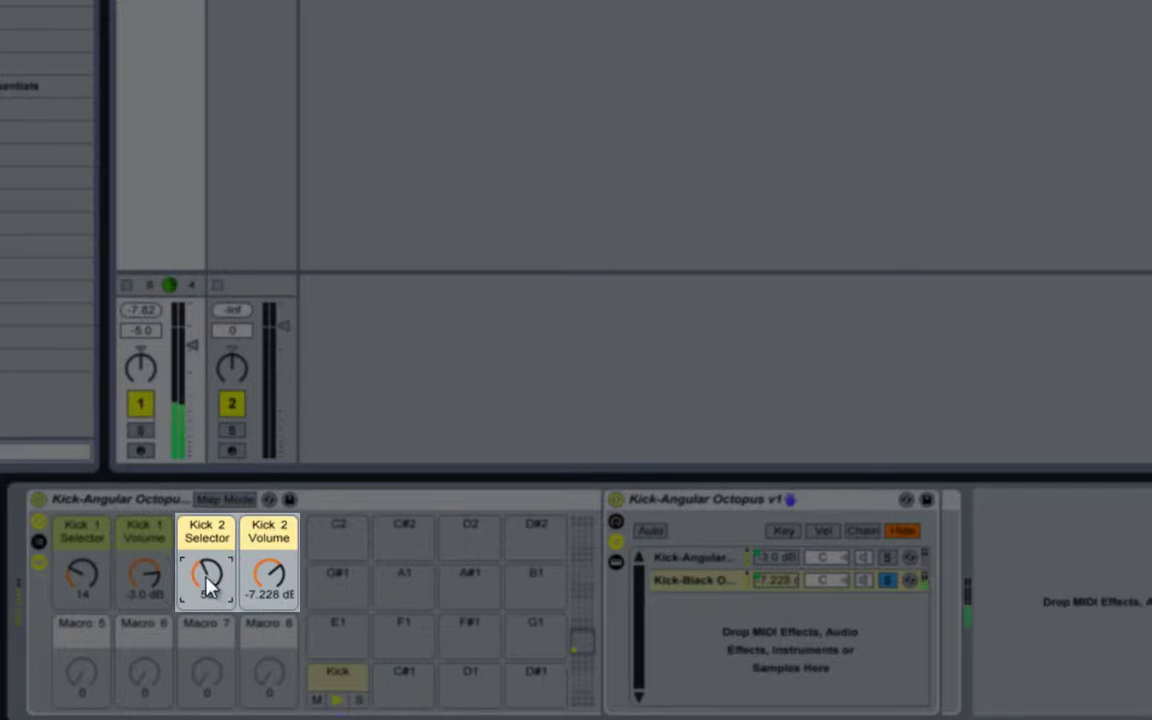
pyautogui.scroll(4, 207, 583)
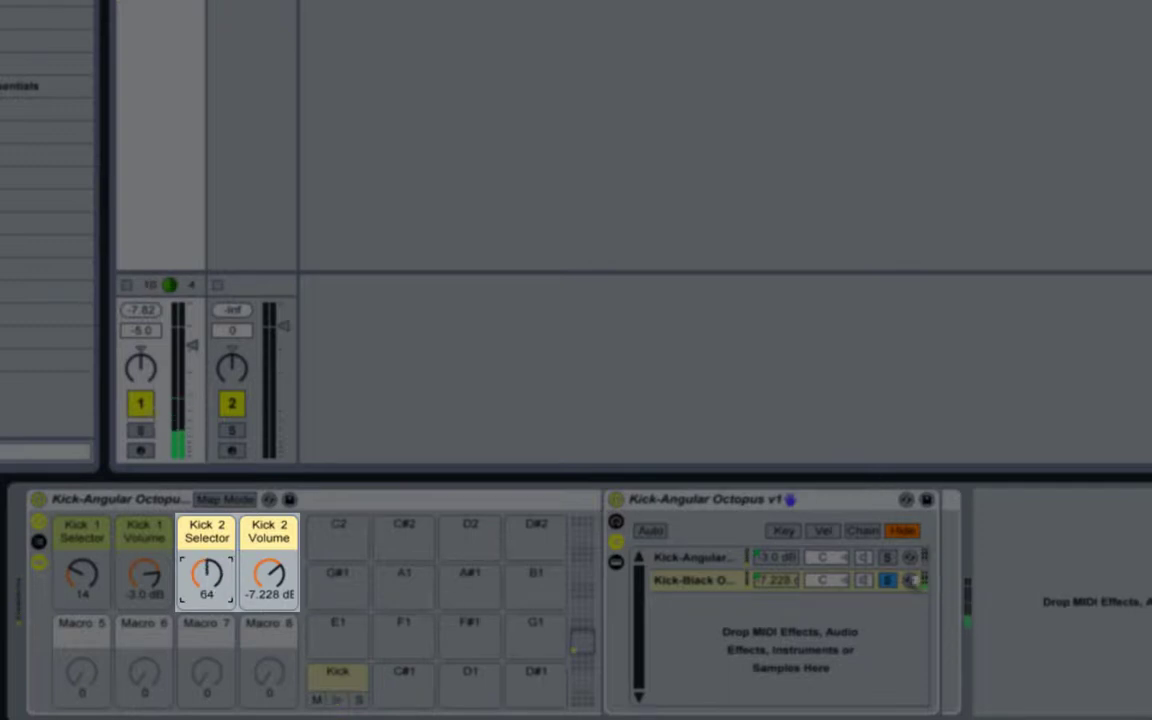
pyautogui.click(887, 581)
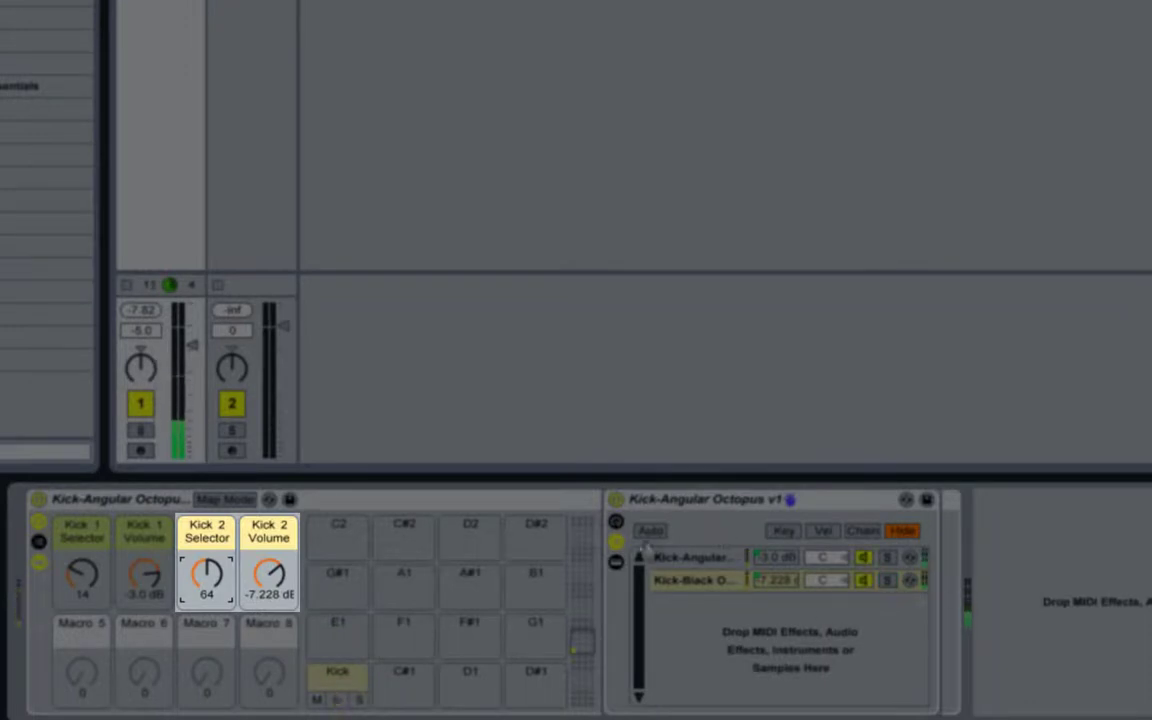
# Step: Set the Kick 2 Selector macro to 83 and the Kick 2 Volume macro to -3 dB
pyautogui.click(436, 509)
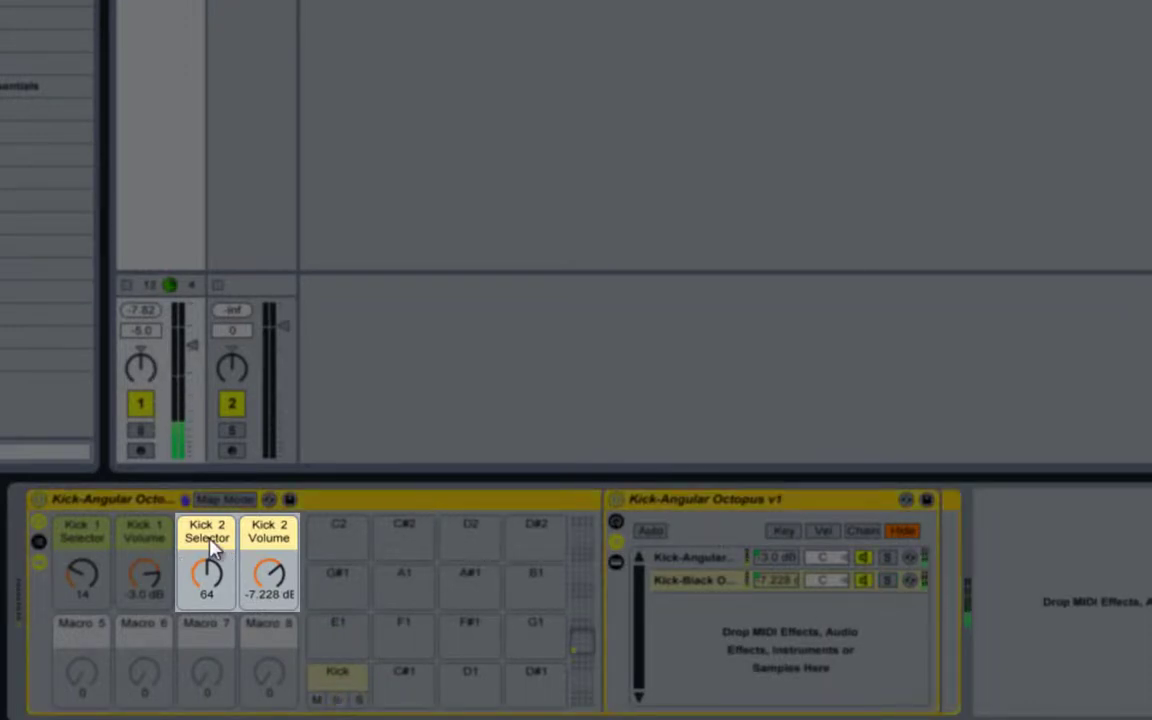
pyautogui.click(207, 586)
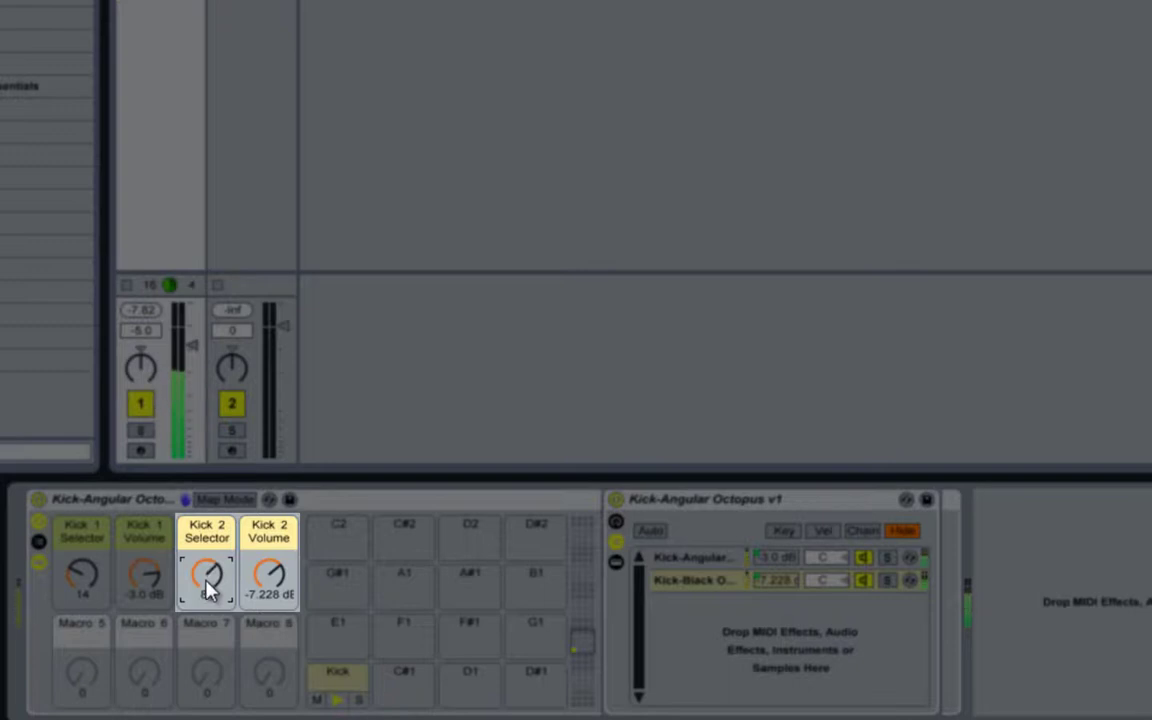
pyautogui.click(265, 594)
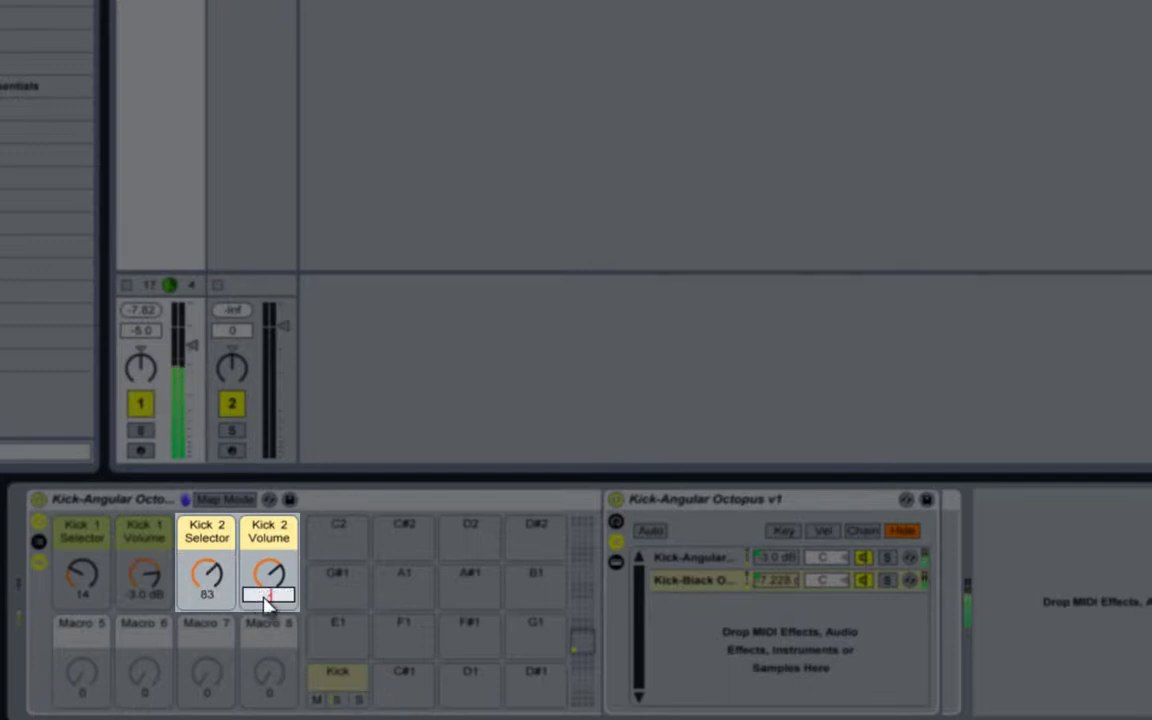
pyautogui.write('-3')
pyautogui.press('Return')
pyautogui.click(313, 508)
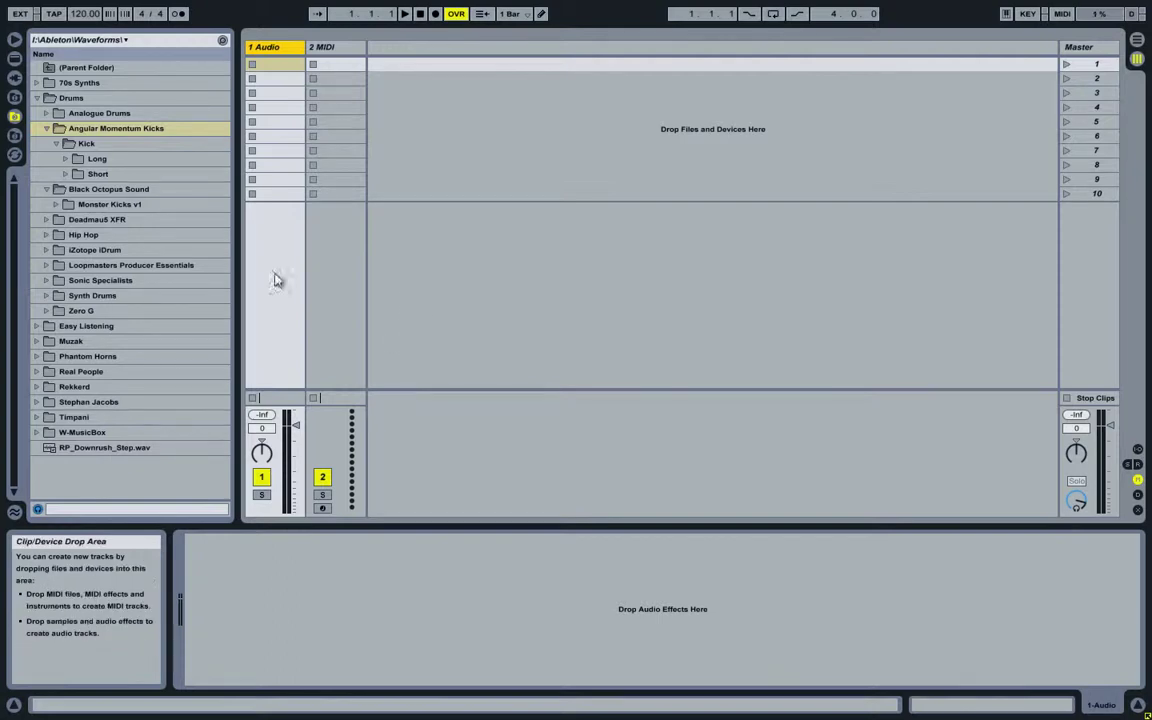
# Step: Expand the Monster Kicks v1 folder under Black Octopus Sound in the file browser and look through its kick samples
pyautogui.click(100, 205)
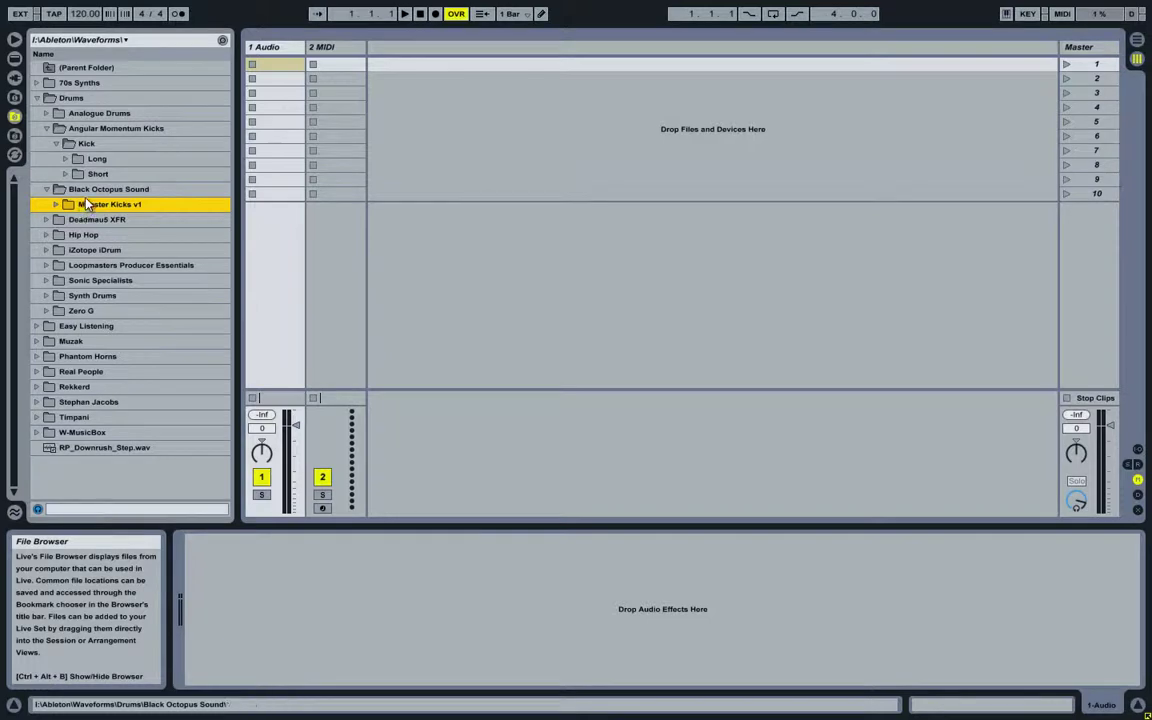
pyautogui.click(98, 128)
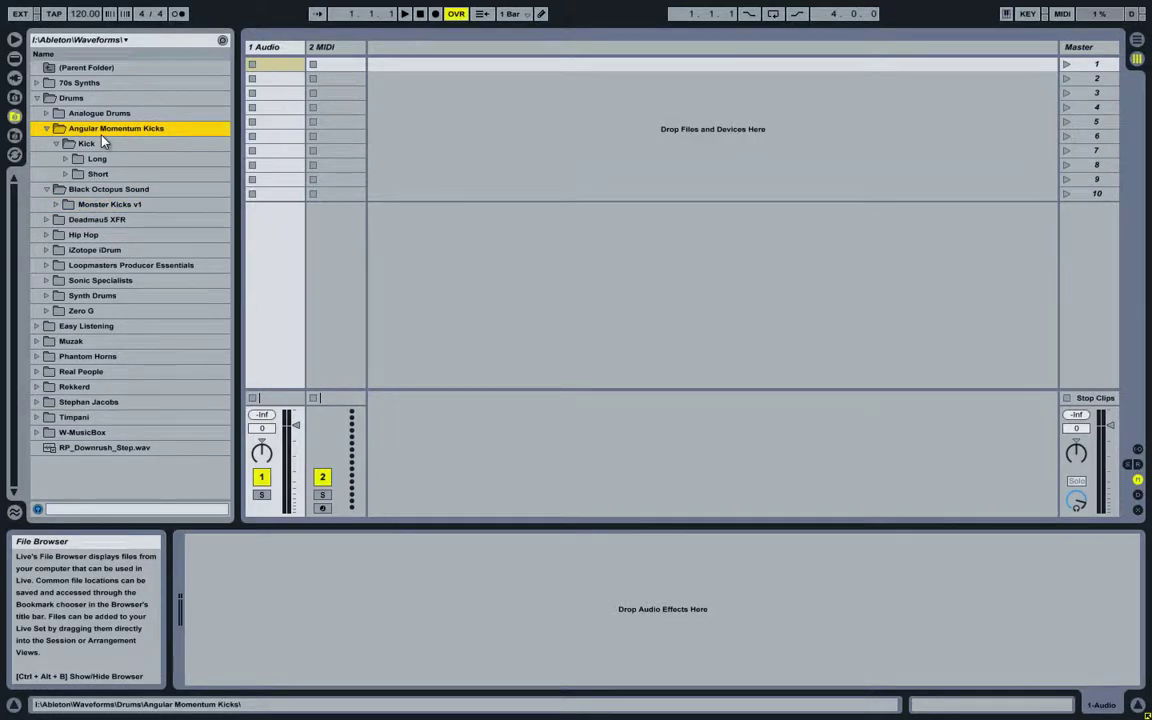
pyautogui.click(88, 188)
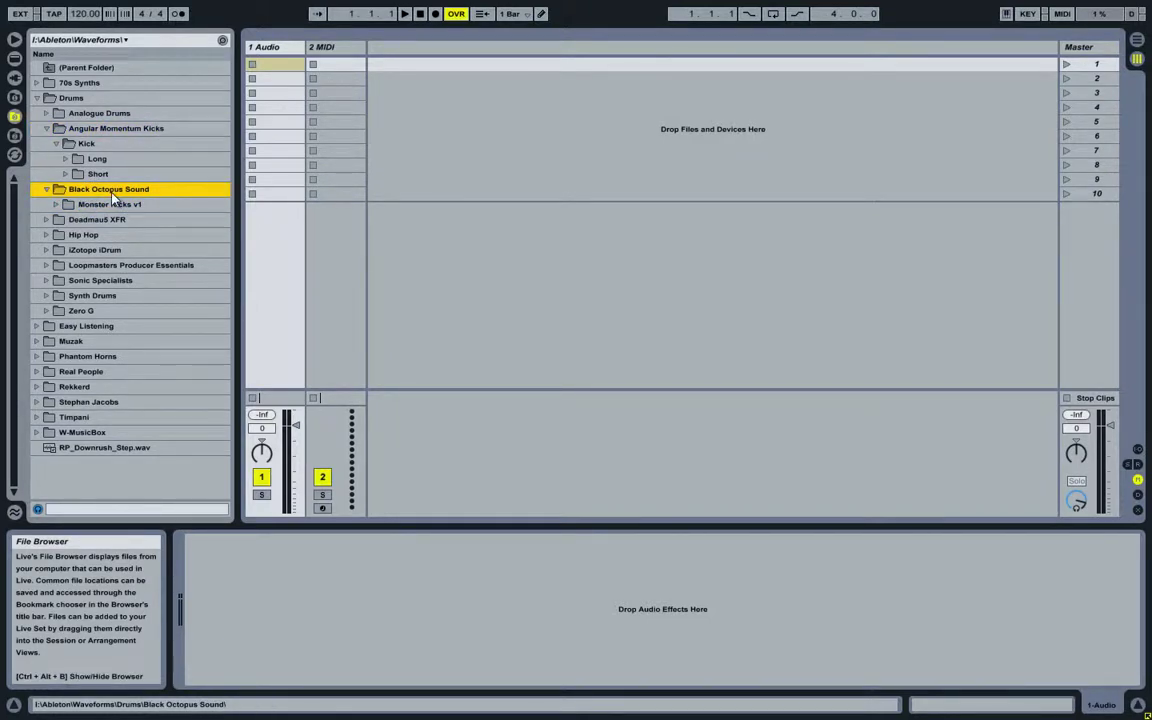
pyautogui.click(98, 205)
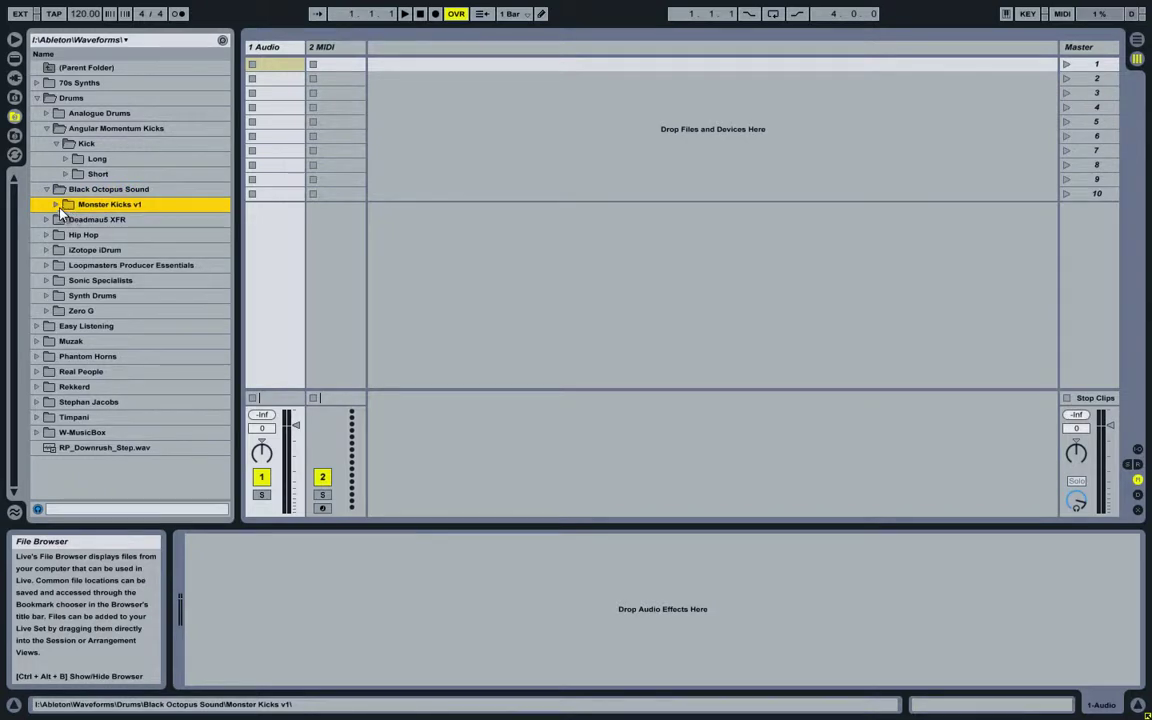
pyautogui.click(56, 205)
pyautogui.moveTo(14, 212)
pyautogui.mouseDown()
pyautogui.moveTo(16, 430)
pyautogui.moveTo(14, 192)
pyautogui.mouseUp()
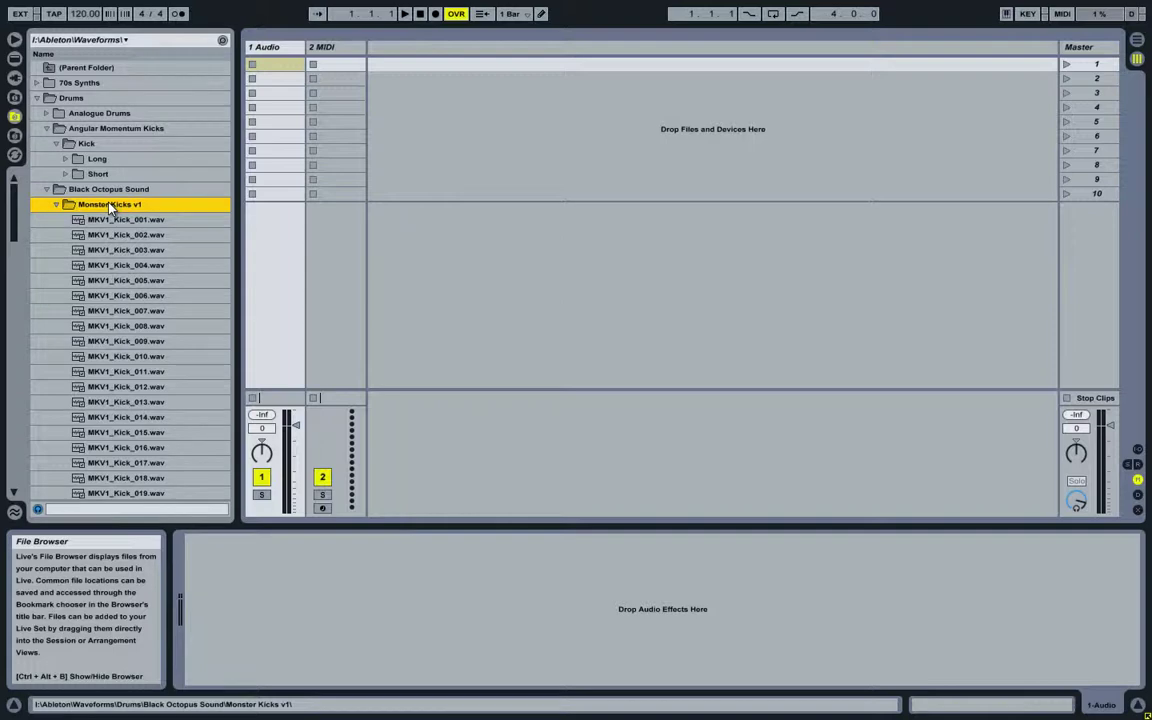
# Step: Expand the Short folder under Angular Momentum Kicks > Kick and look through its basdrum samples
pyautogui.click(101, 131)
pyautogui.click(66, 174)
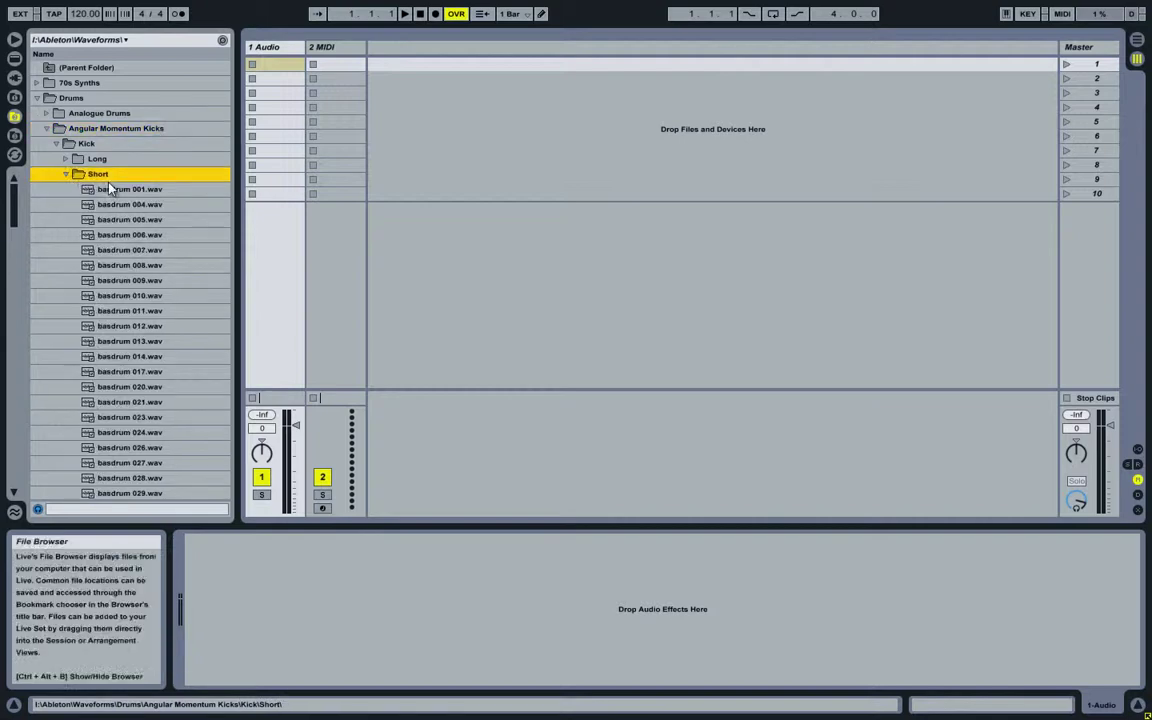
pyautogui.scroll(-2, 105, 190)
pyautogui.scroll(2, 100, 190)
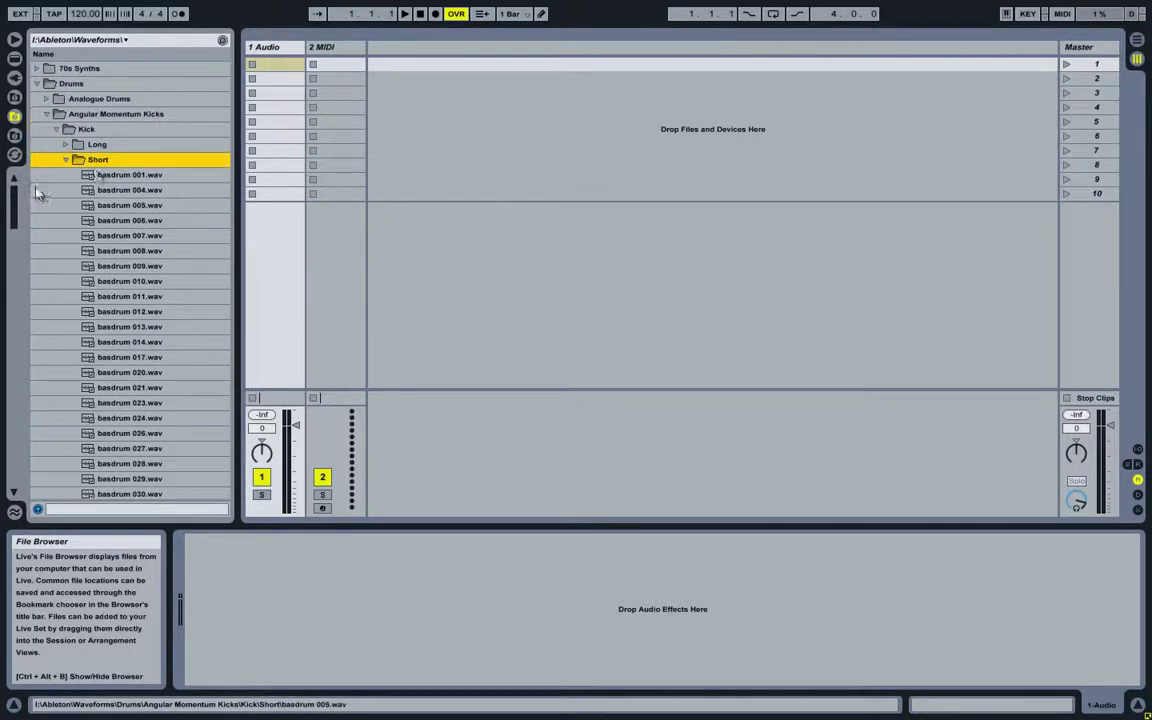
pyautogui.scroll(-3, 14, 190)
pyautogui.scroll(3, 14, 190)
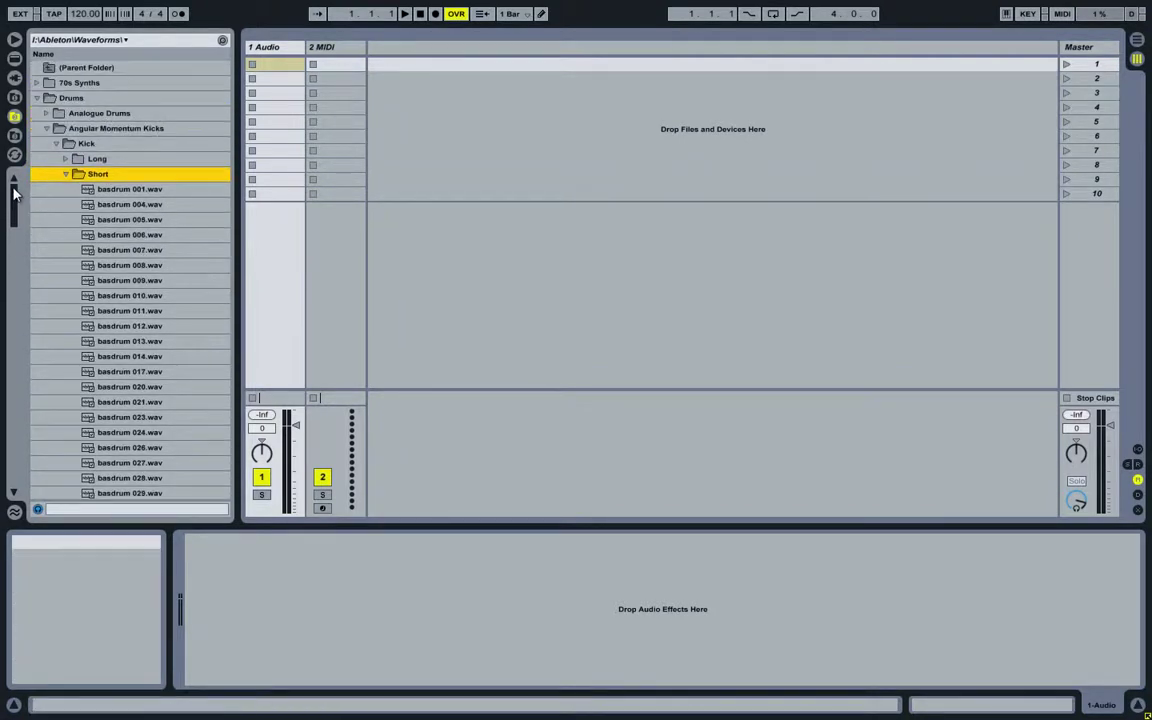
# Step: Expand the Angular Momentum plug-in folder and load AM KickLab XL onto a new MIDI track
pyautogui.click(14, 78)
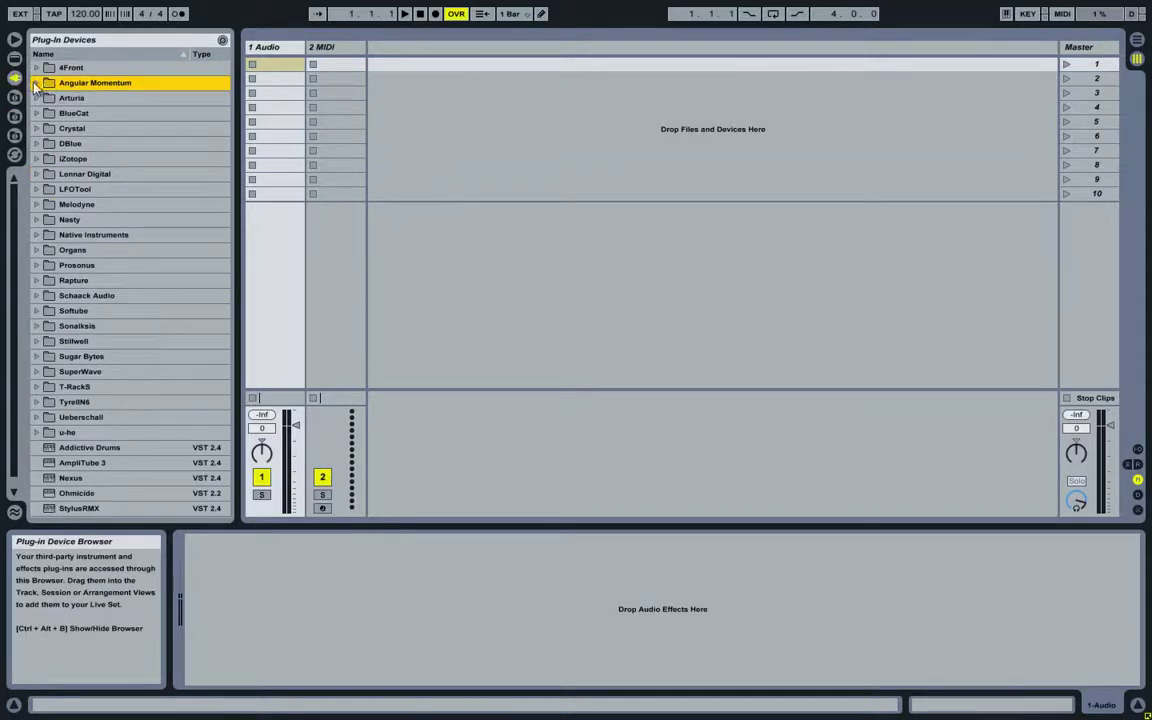
pyautogui.click(36, 84)
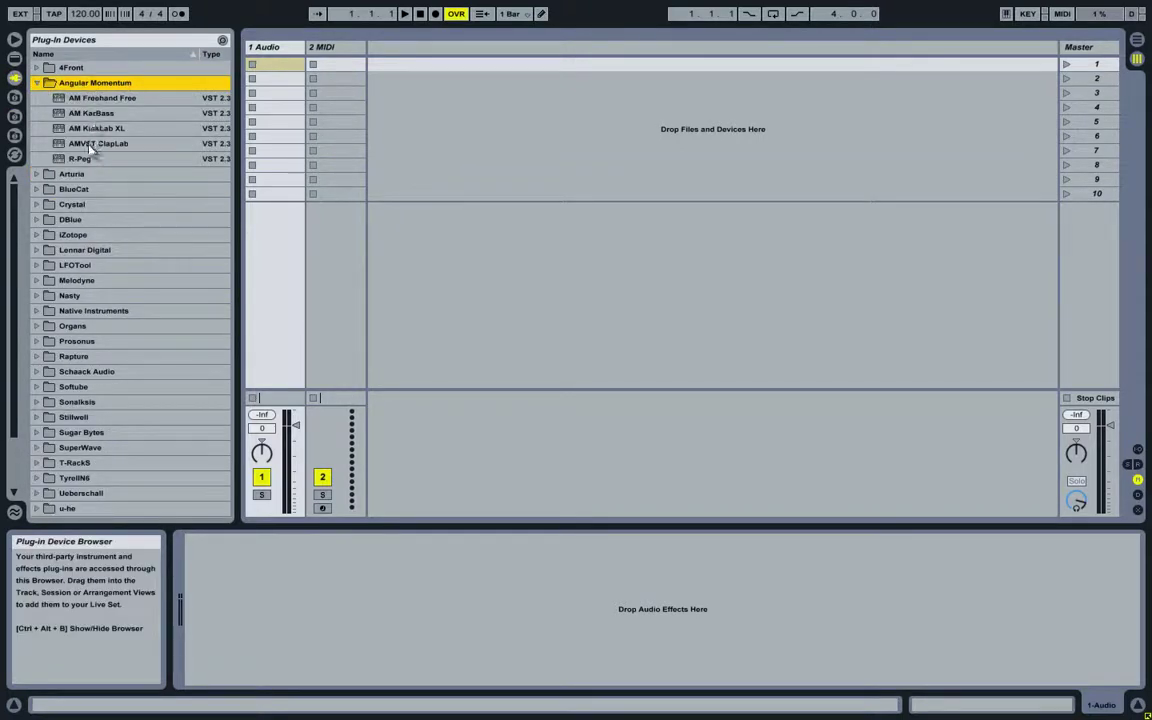
pyautogui.click(78, 130)
pyautogui.moveTo(360, 120); pyautogui.dragTo(424, 99)
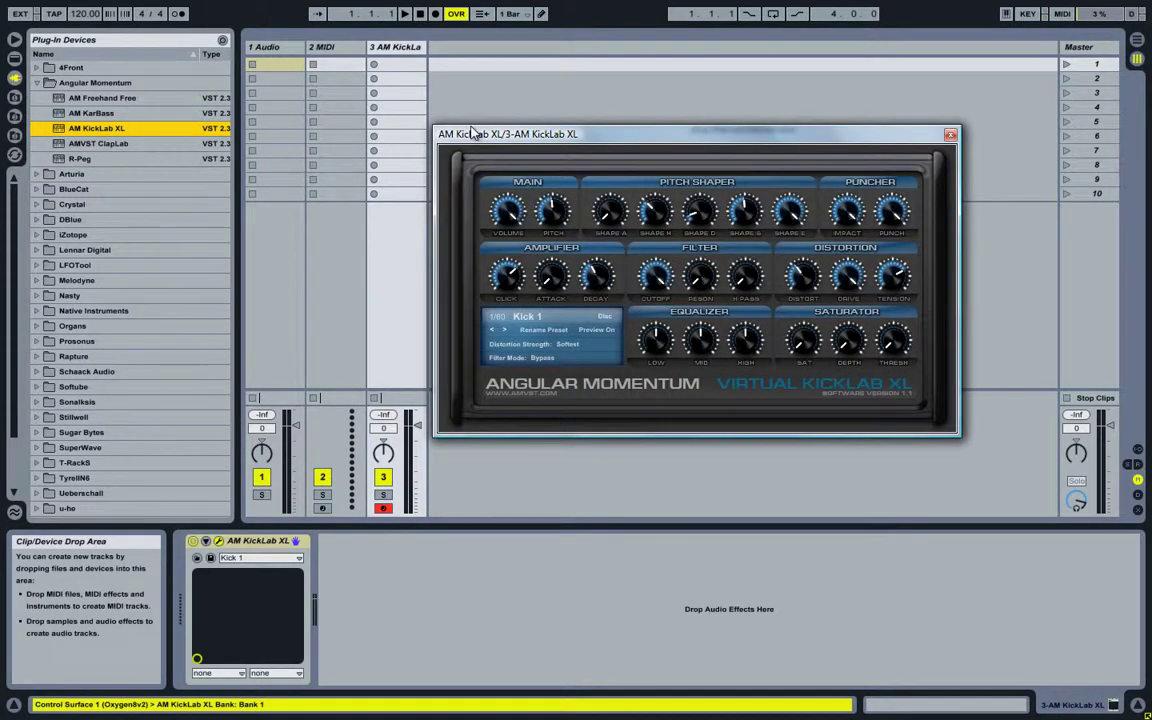
# Step: Look through the AM KickLab XL kick presets and reposition the plug-in window over the session
pyautogui.click(538, 318)
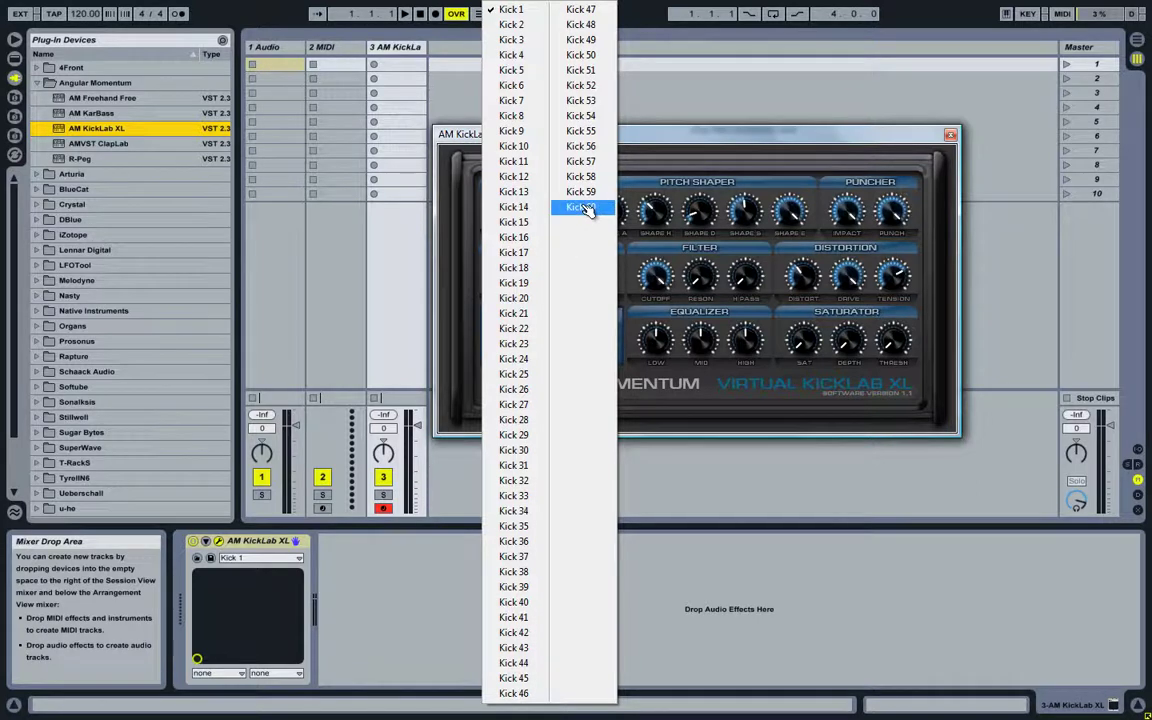
pyautogui.click(650, 147)
pyautogui.moveTo(648, 148); pyautogui.dragTo(625, 135)
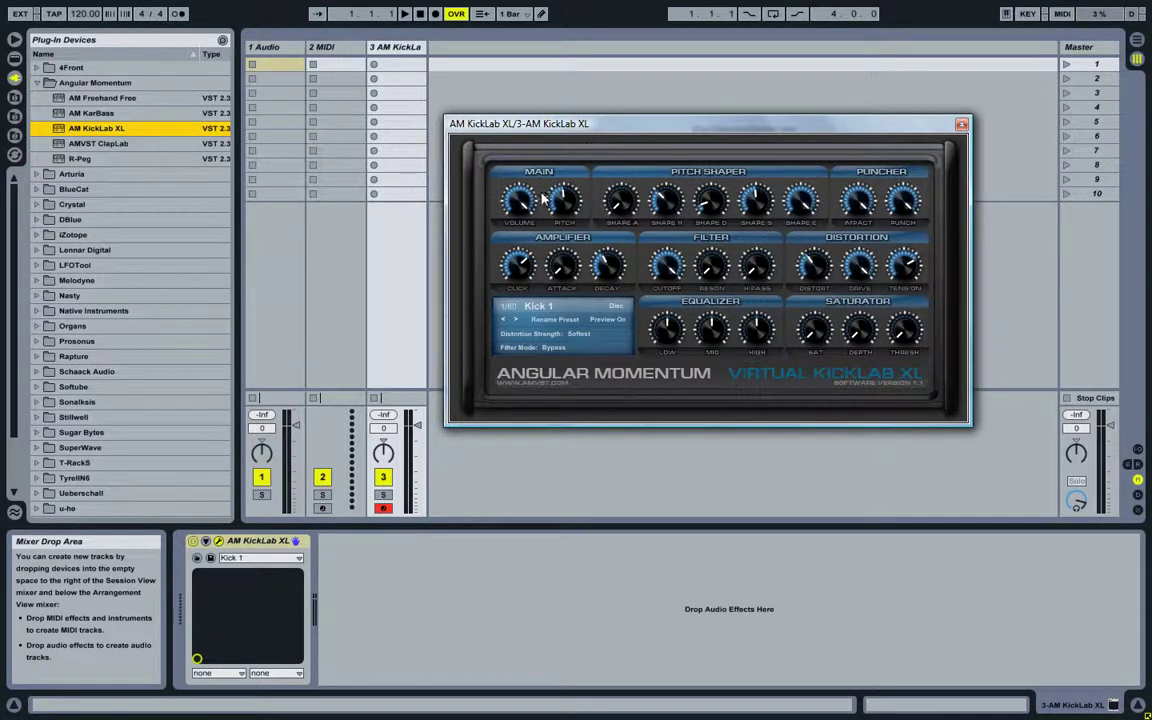
pyautogui.moveTo(474, 124); pyautogui.dragTo(523, 132)
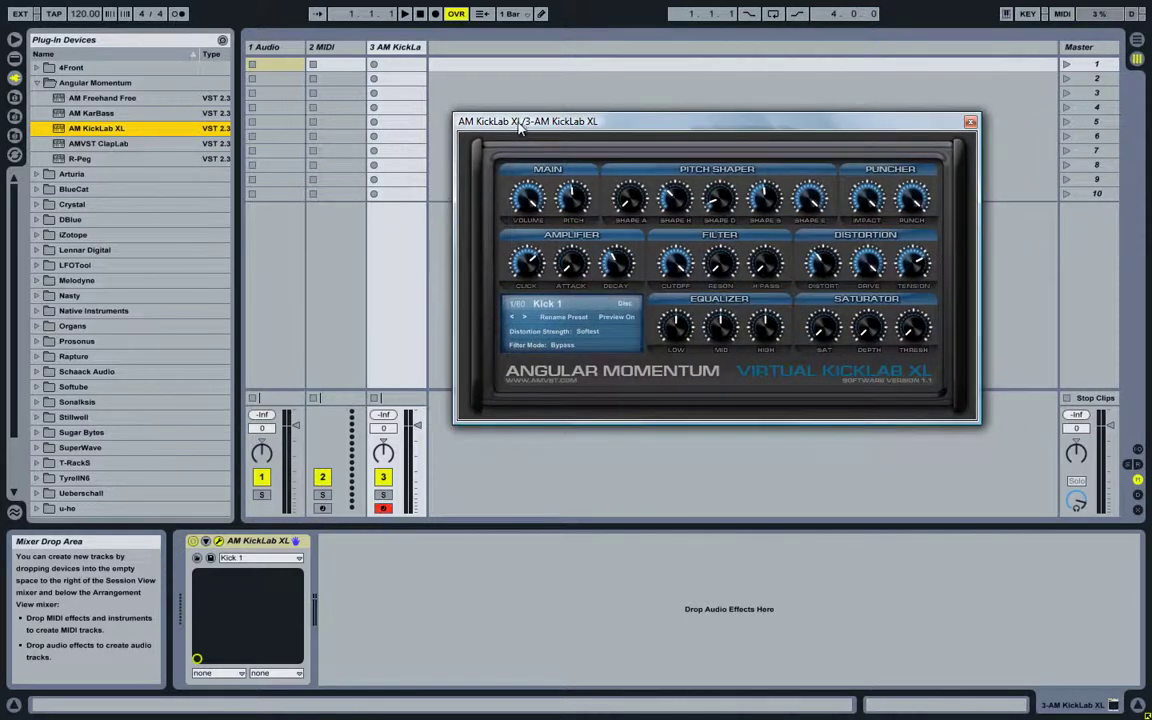
# Step: Create a one-bar MIDI clip with a 1/16 C3 note at its start on the AM KickLab track, and freeze the track
pyautogui.click(408, 66)
pyautogui.doubleClick(408, 66)
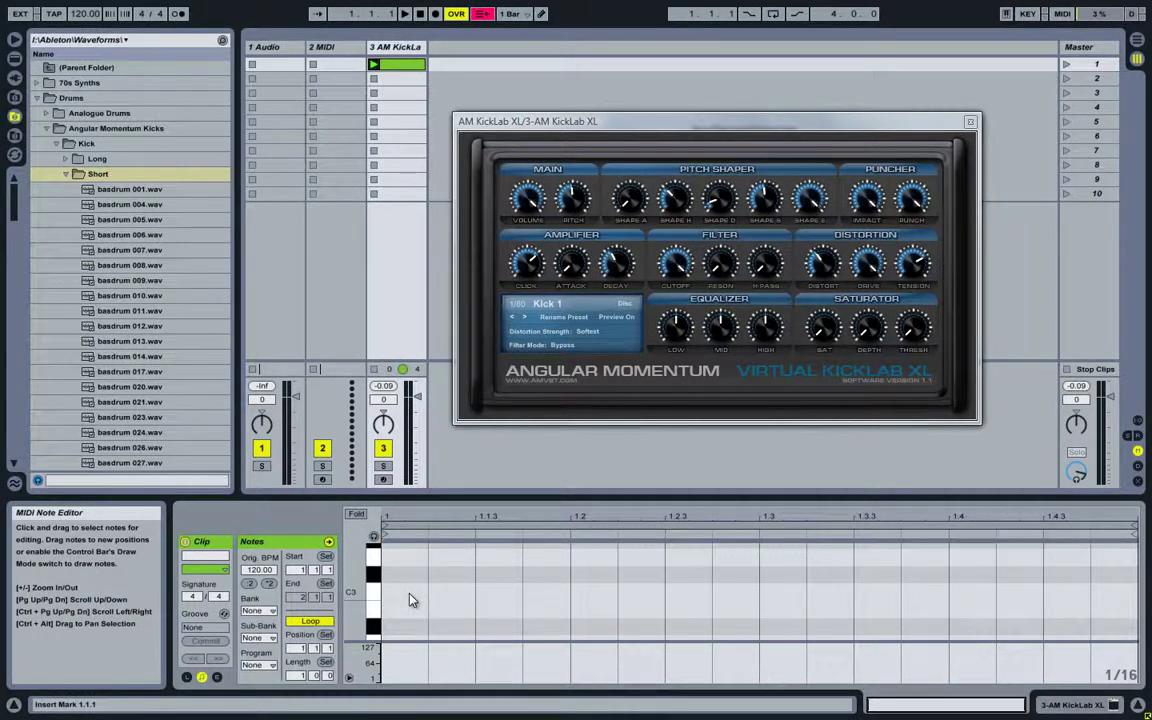
pyautogui.doubleClick(405, 593)
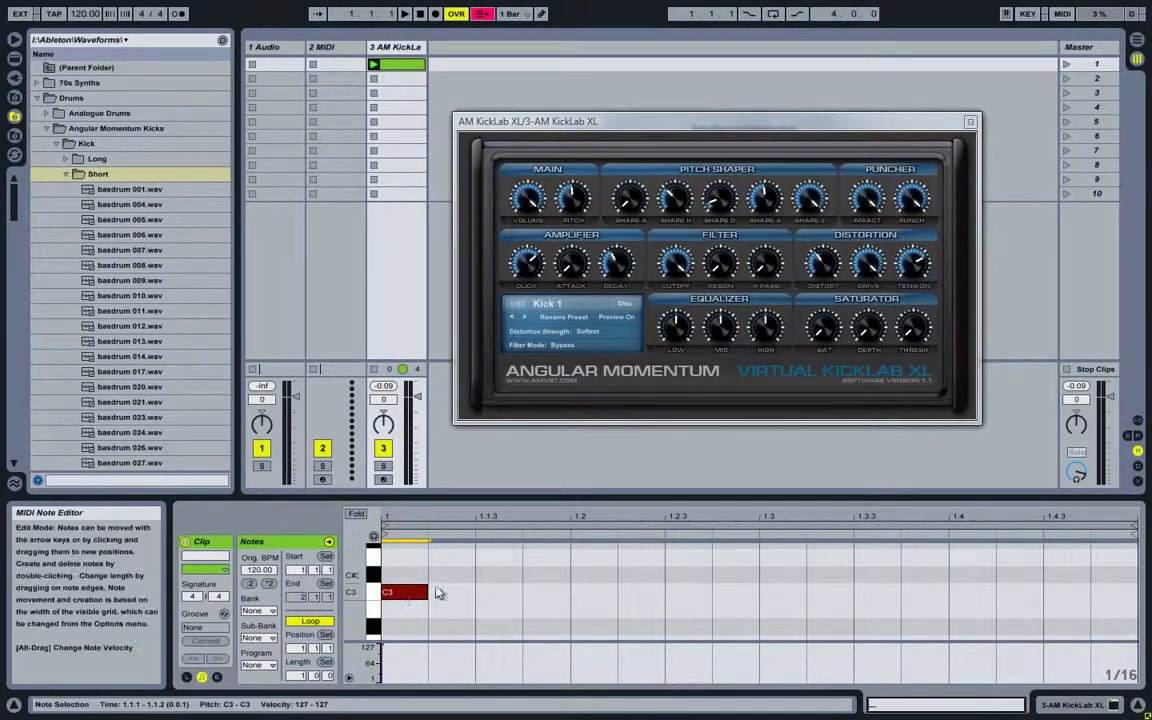
pyautogui.rightClick(394, 48)
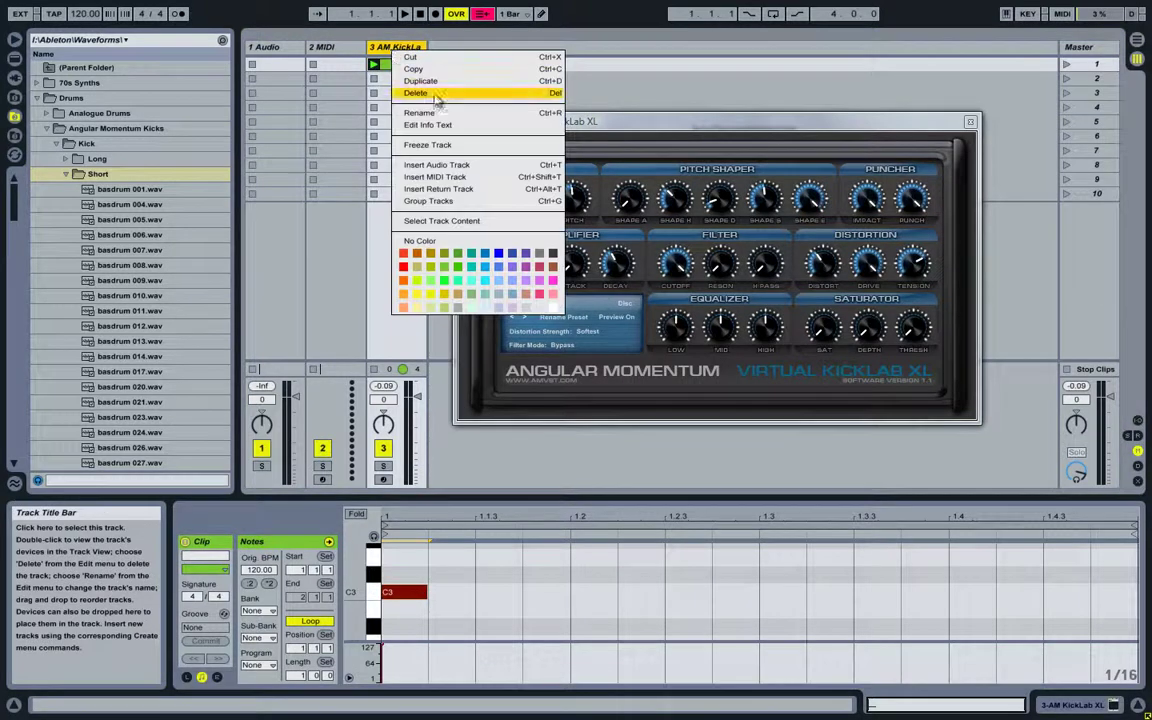
pyautogui.click(428, 147)
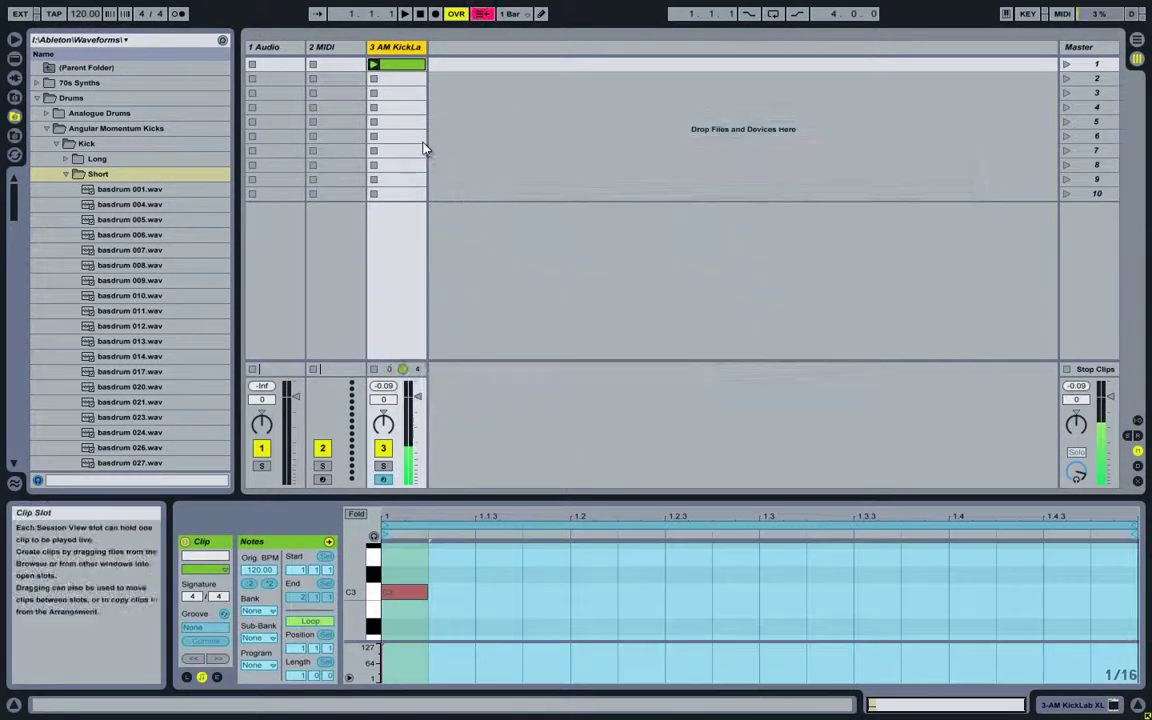
# Step: Insert an audio track and copy the frozen kick clip from the AM KickLab track into its first slot
pyautogui.rightClick(466, 54)
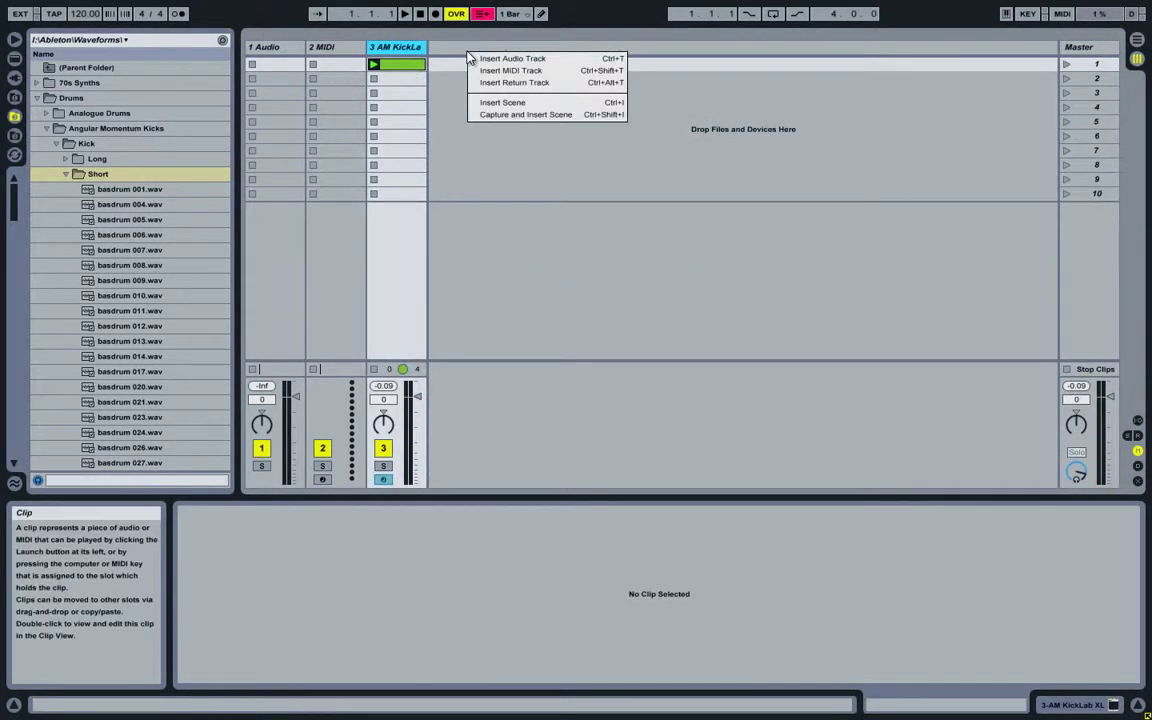
pyautogui.click(492, 60)
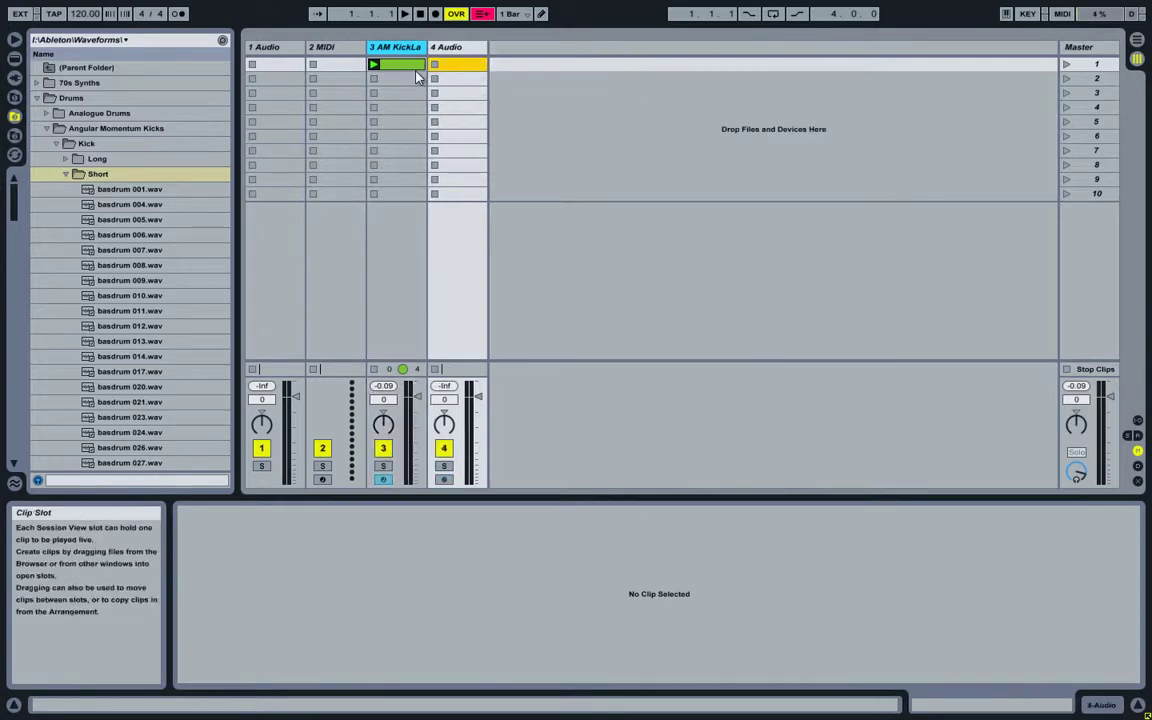
pyautogui.click(402, 66)
pyautogui.moveTo(401, 67); pyautogui.dragTo(468, 68)
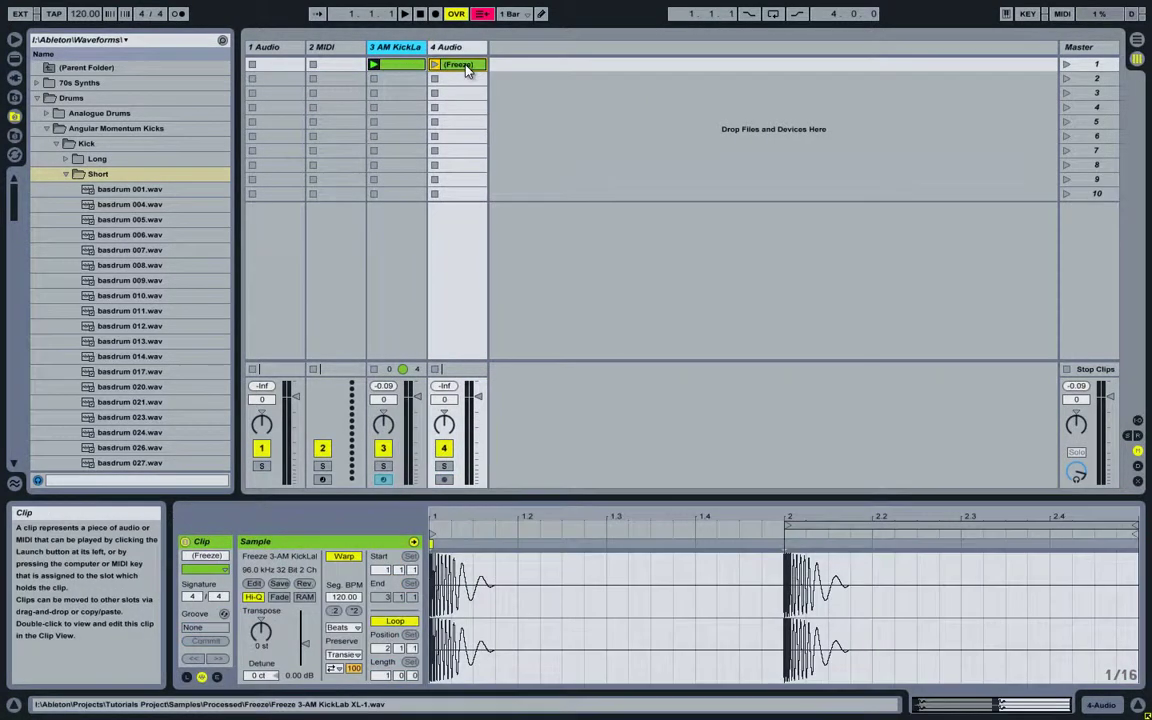
# Step: Set the frozen audio clip's start to bar 2 and crop the sample to the second kick's bar
pyautogui.moveTo(428, 522); pyautogui.dragTo(789, 526)
pyautogui.rightClick(789, 538)
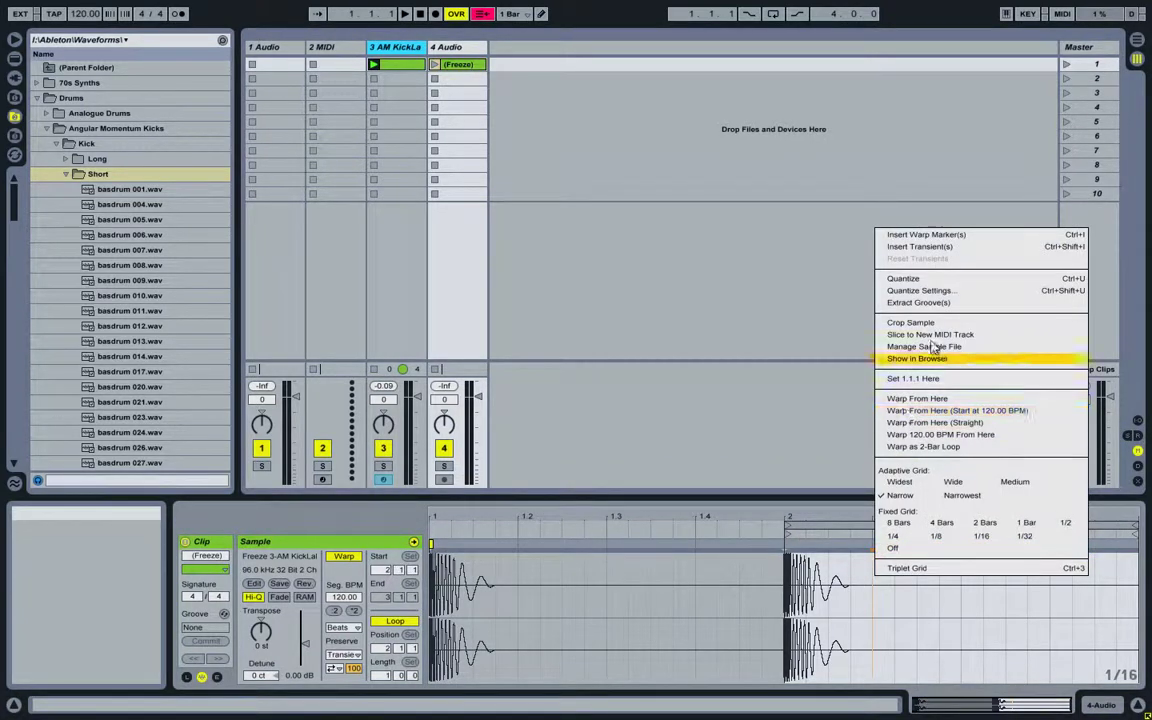
pyautogui.rightClick(874, 574)
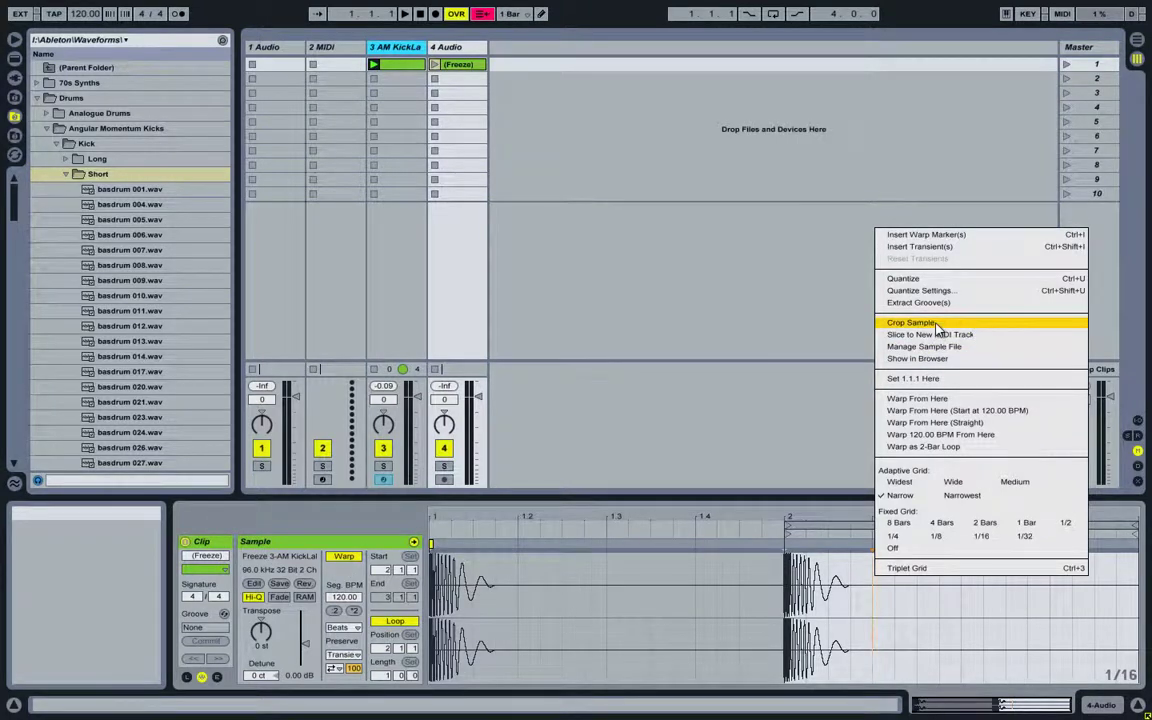
pyautogui.click(900, 323)
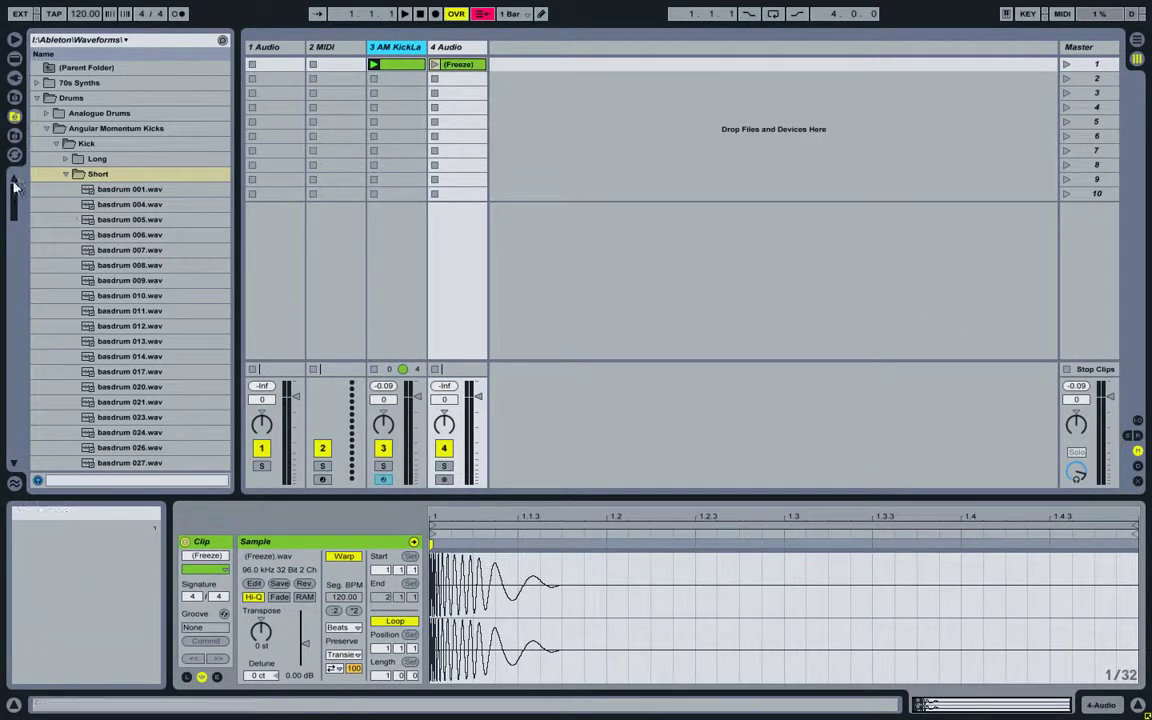
# Step: Browse the current project's Samples > Processed > Crop folder and preview the cropped (Freeze).wav sample
pyautogui.click(14, 136)
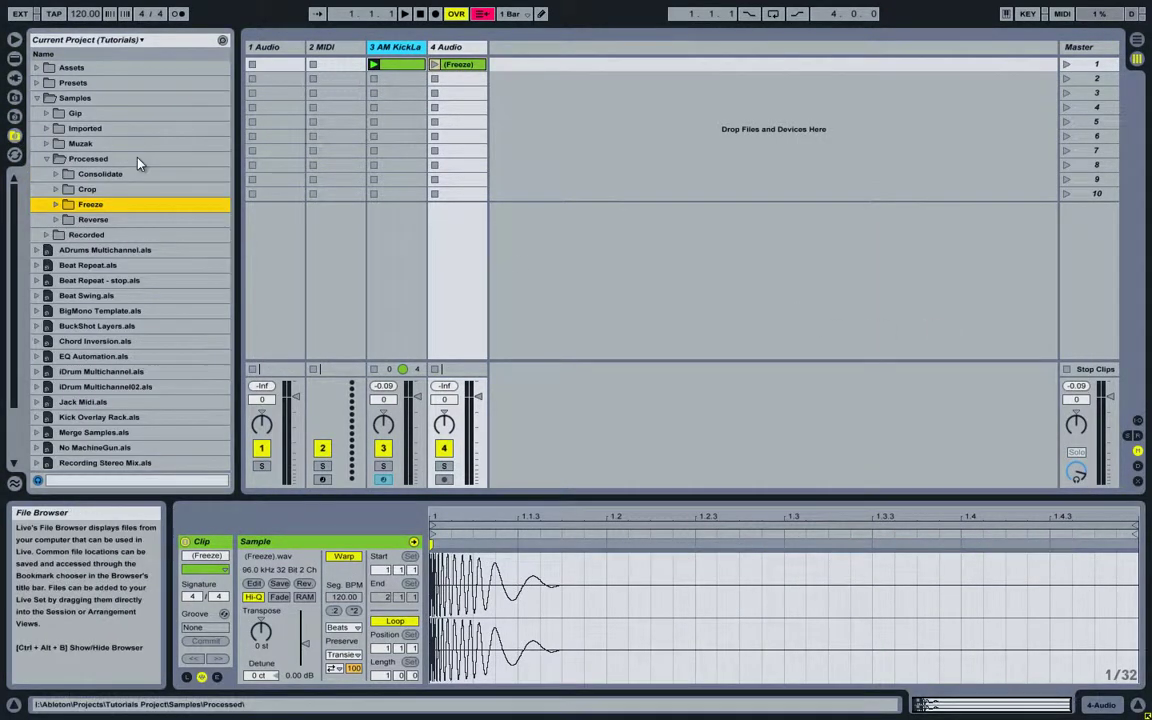
pyautogui.click(80, 158)
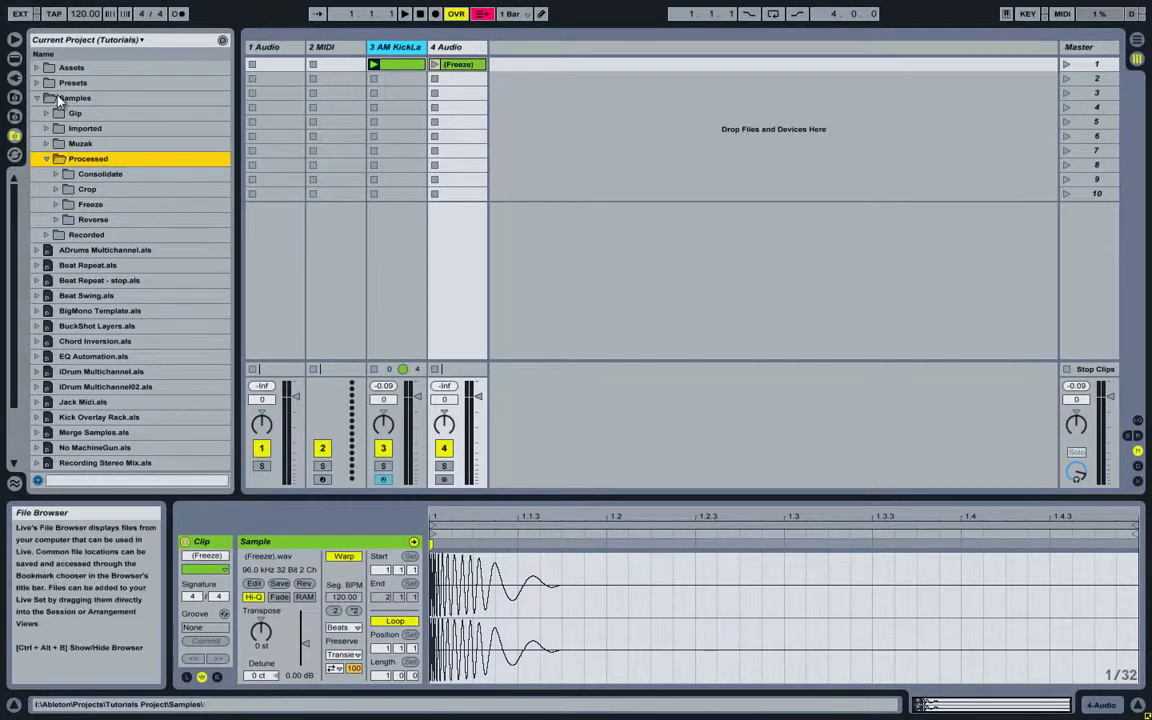
pyautogui.click(60, 98)
pyautogui.click(80, 159)
pyautogui.click(57, 204)
pyautogui.click(57, 204)
pyautogui.click(57, 190)
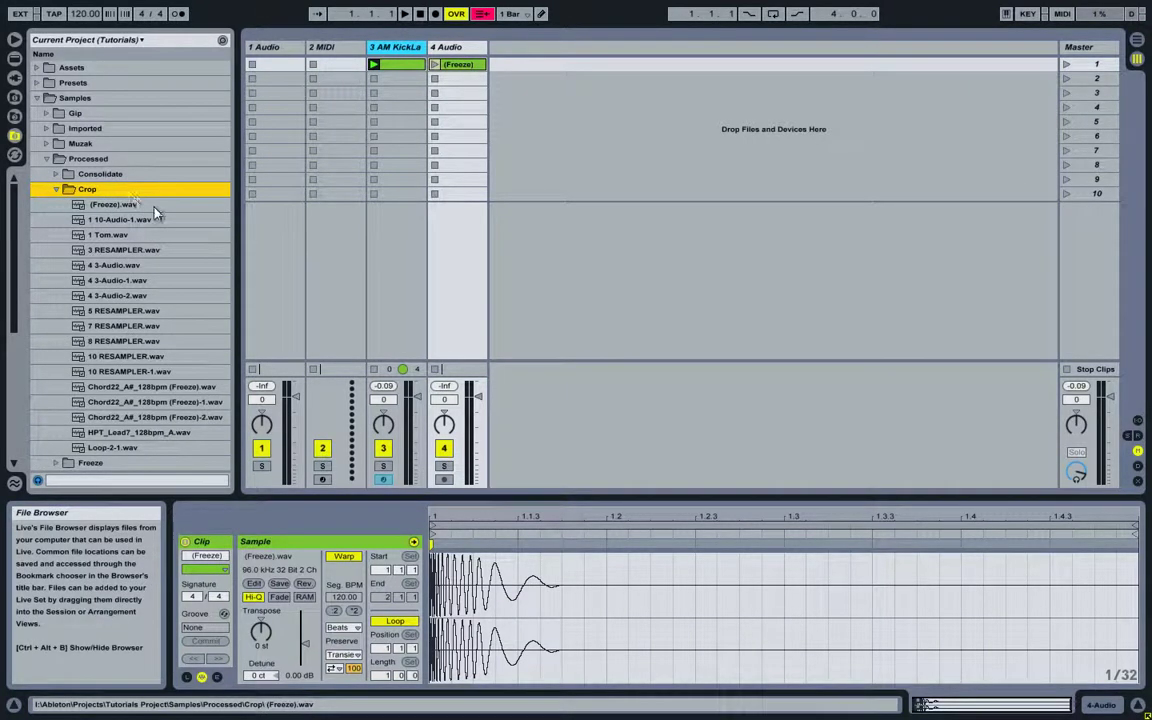
pyautogui.click(109, 205)
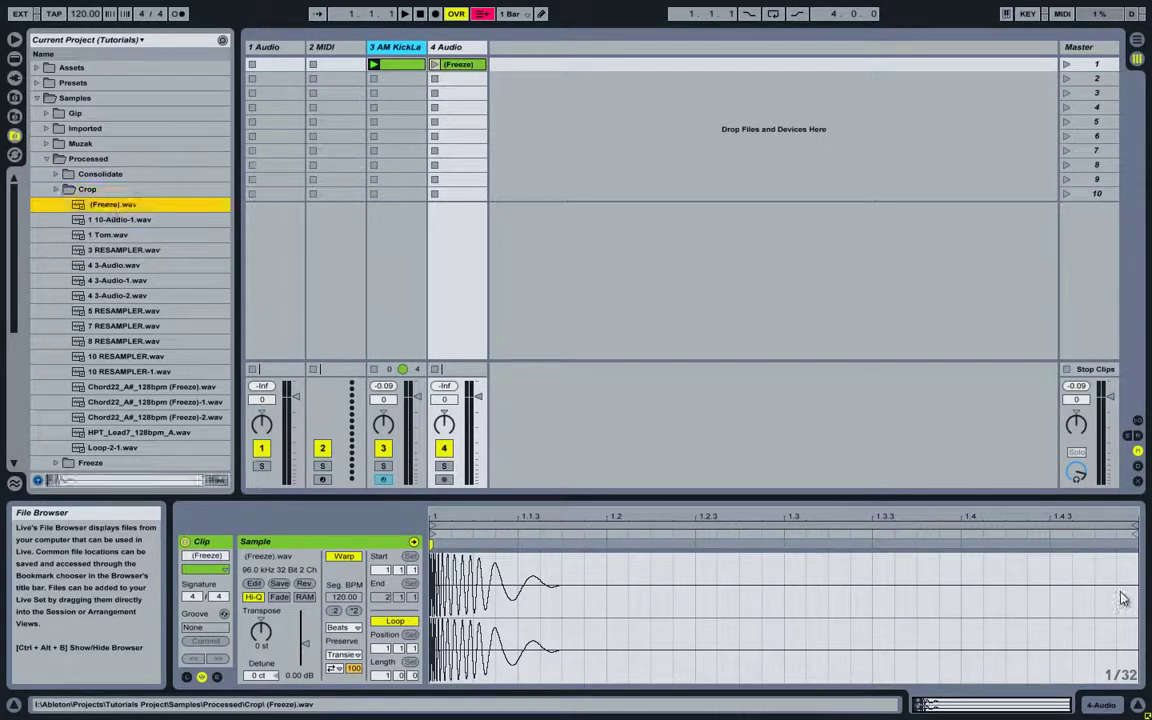
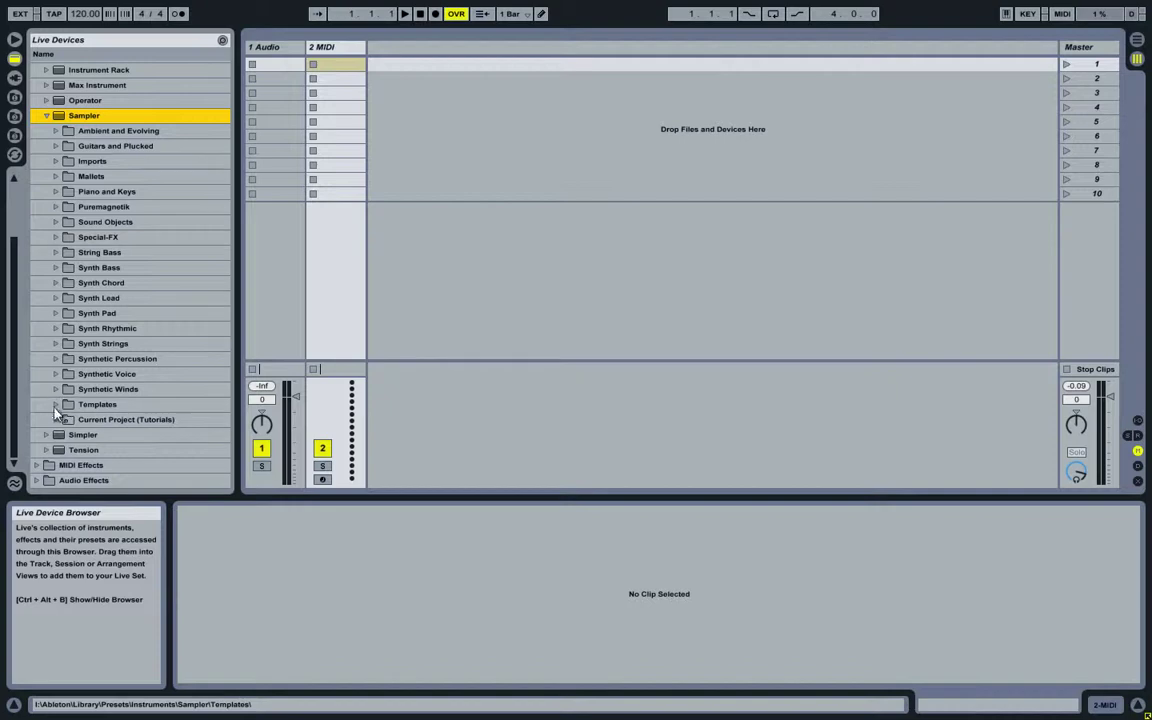
# Step: Load the Template-Drum Sample preset from Sampler's Templates folder onto the 2 MIDI track
pyautogui.click(56, 406)
pyautogui.click(93, 360)
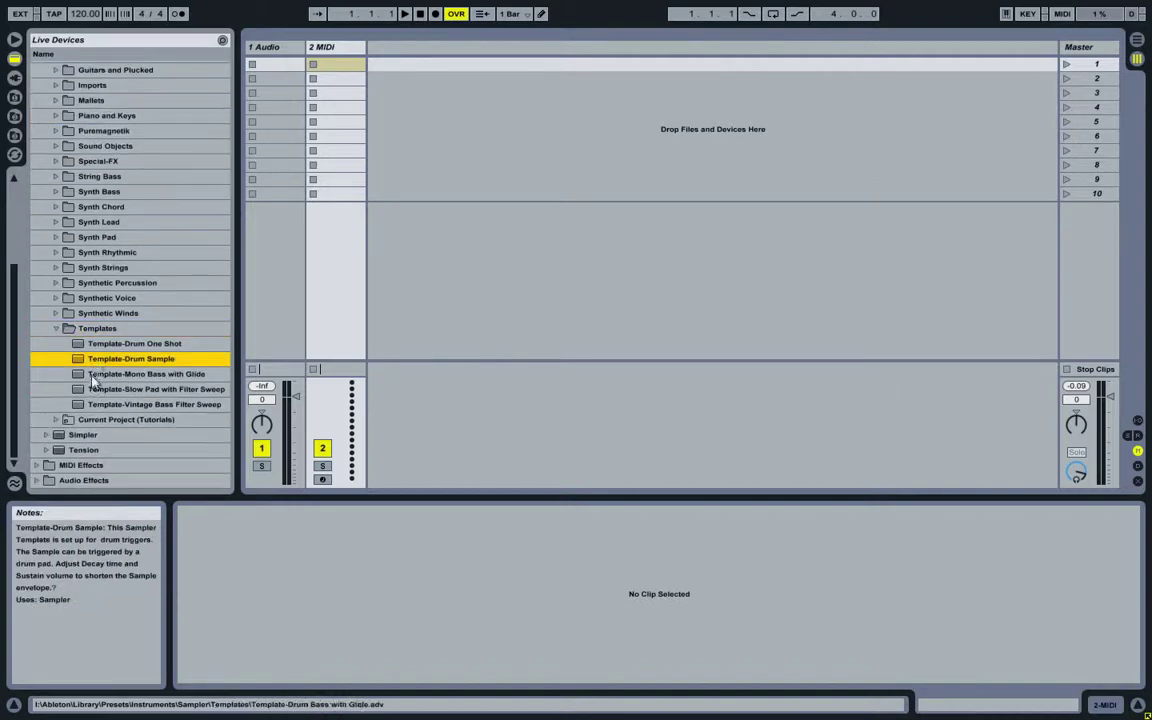
pyautogui.moveTo(110, 358); pyautogui.dragTo(329, 282)
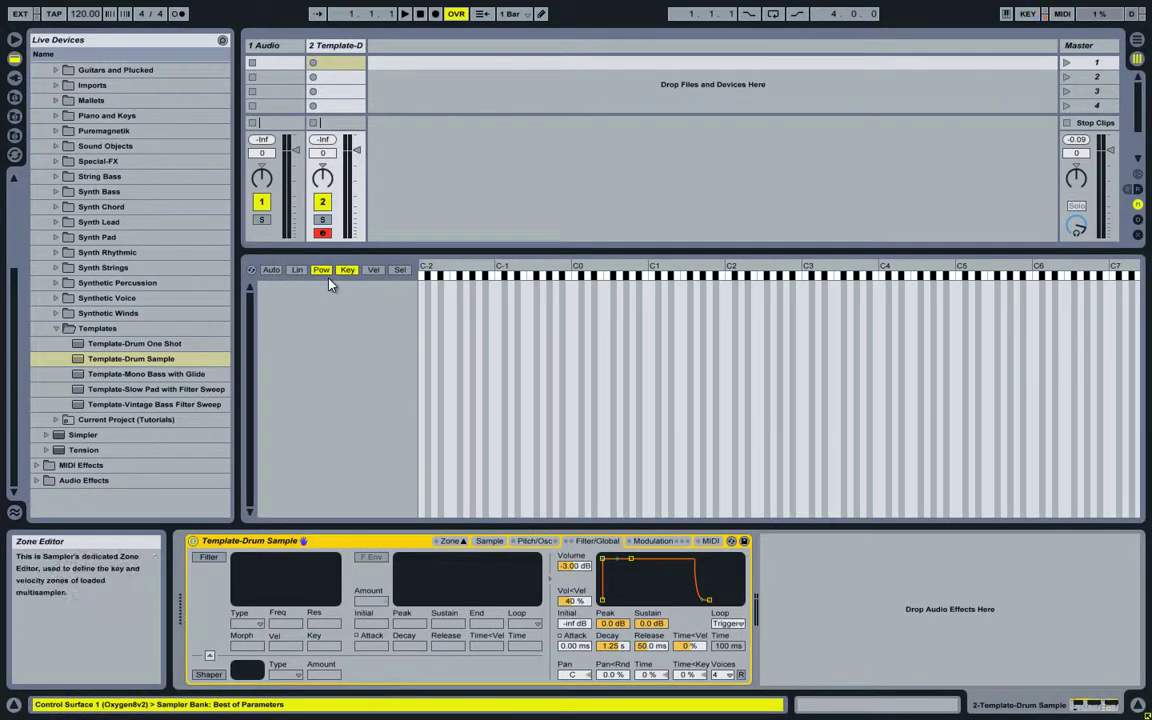
# Step: Load all the short Angular Momentum kicks, from basdrum 001.wav to basdrum 060.wav, into Sampler's sample layer list
pyautogui.click(14, 135)
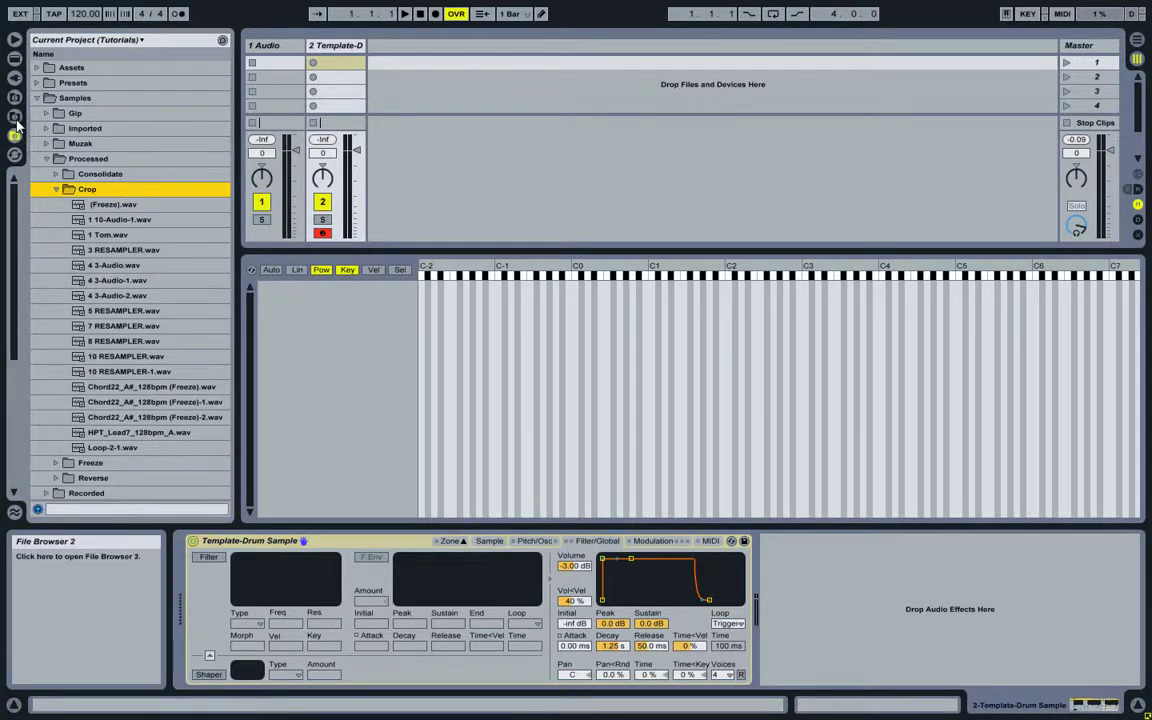
pyautogui.click(14, 116)
pyautogui.click(105, 191)
pyautogui.scroll(-10, 105, 193)
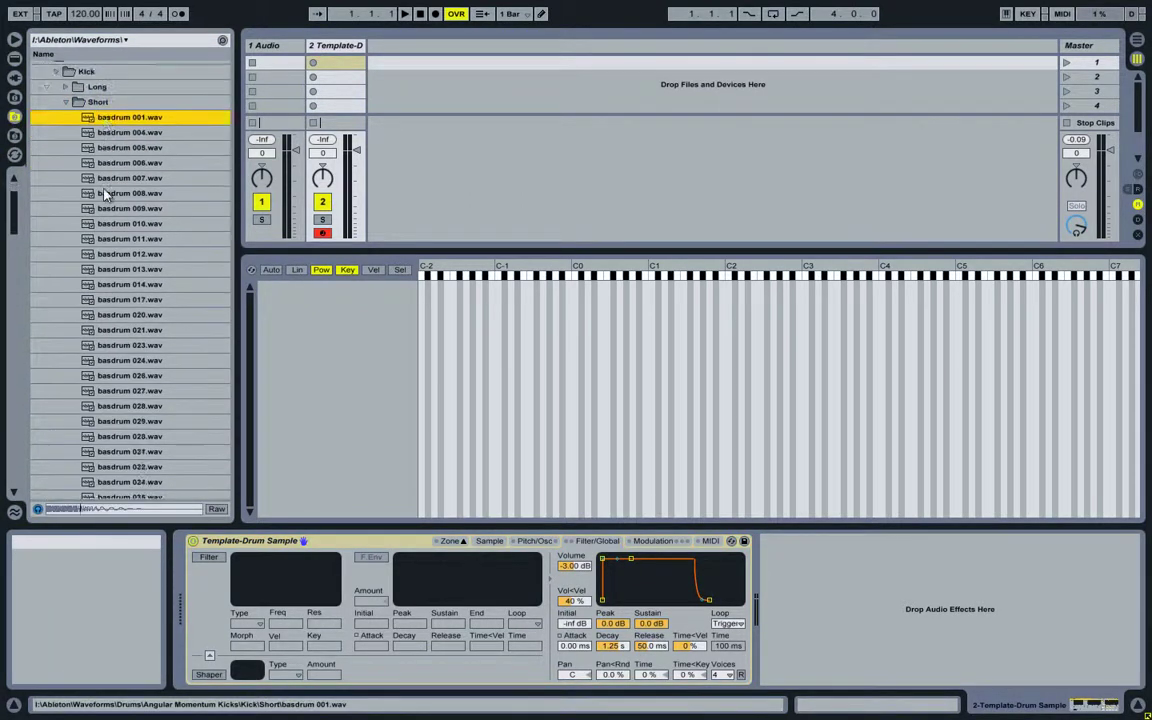
pyautogui.scroll(-1, 105, 193)
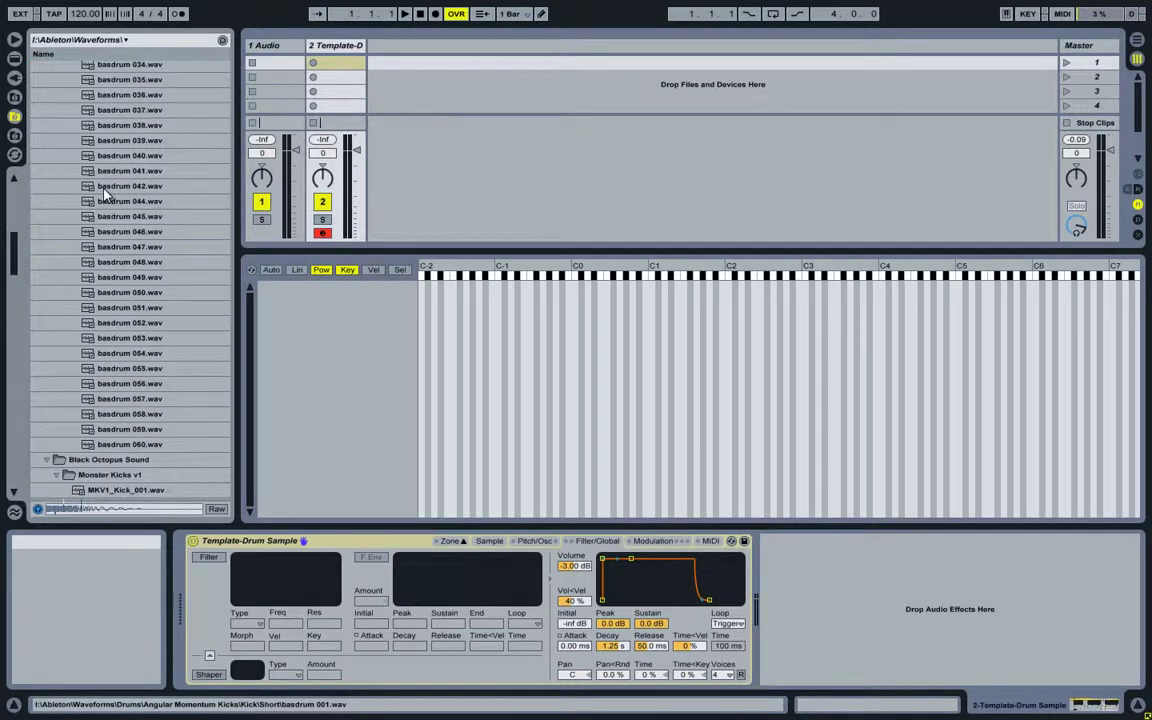
pyautogui.keyDown('shift'); pyautogui.click(130, 447); pyautogui.keyUp('shift')
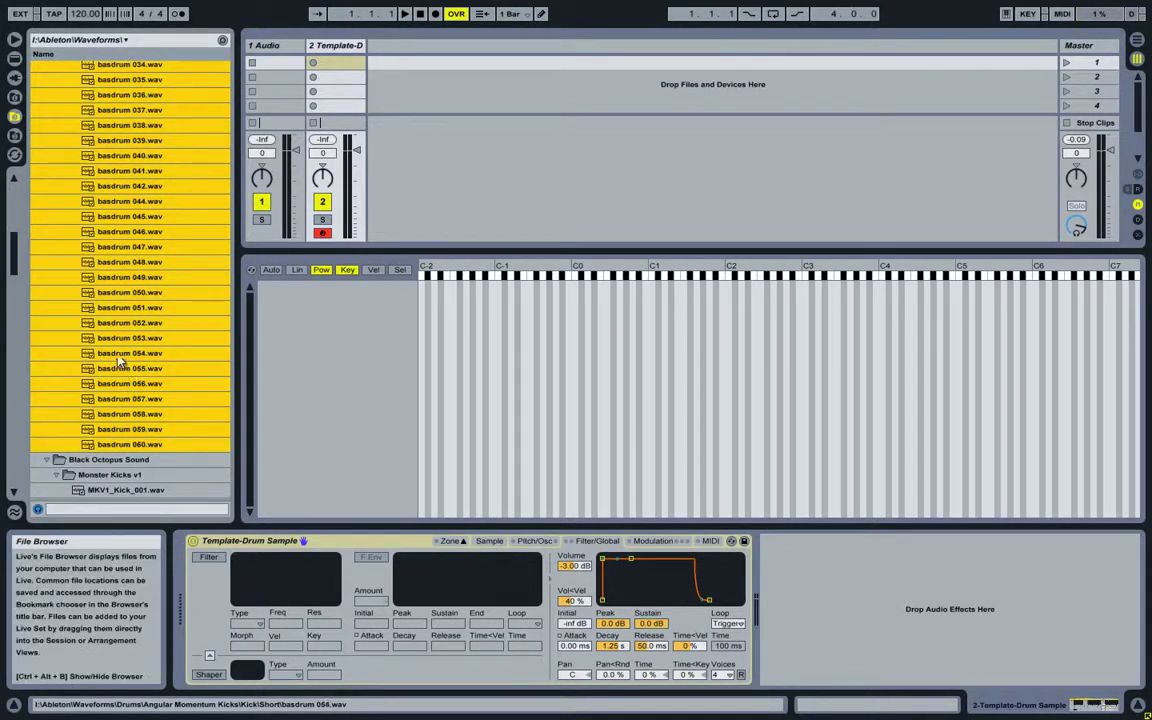
pyautogui.moveTo(280, 363); pyautogui.dragTo(300, 355)
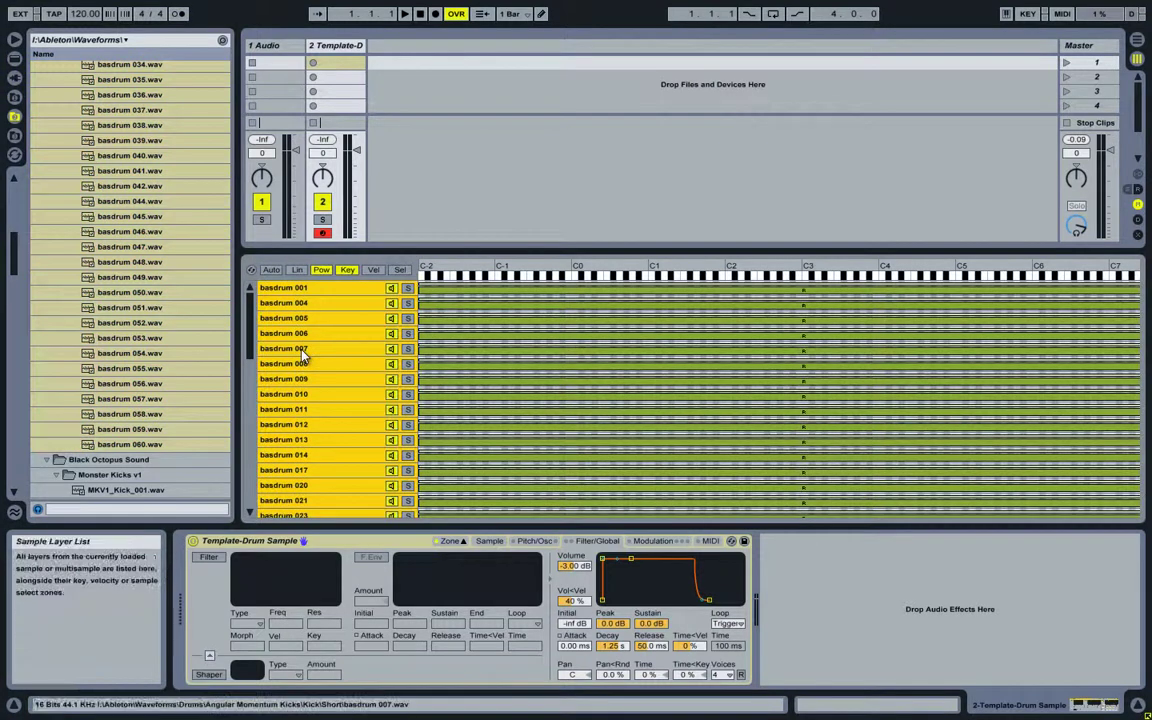
# Step: Set the Sampler's voices to 2 and the key scaling of all loaded samples to 0 %
pyautogui.click(728, 624)
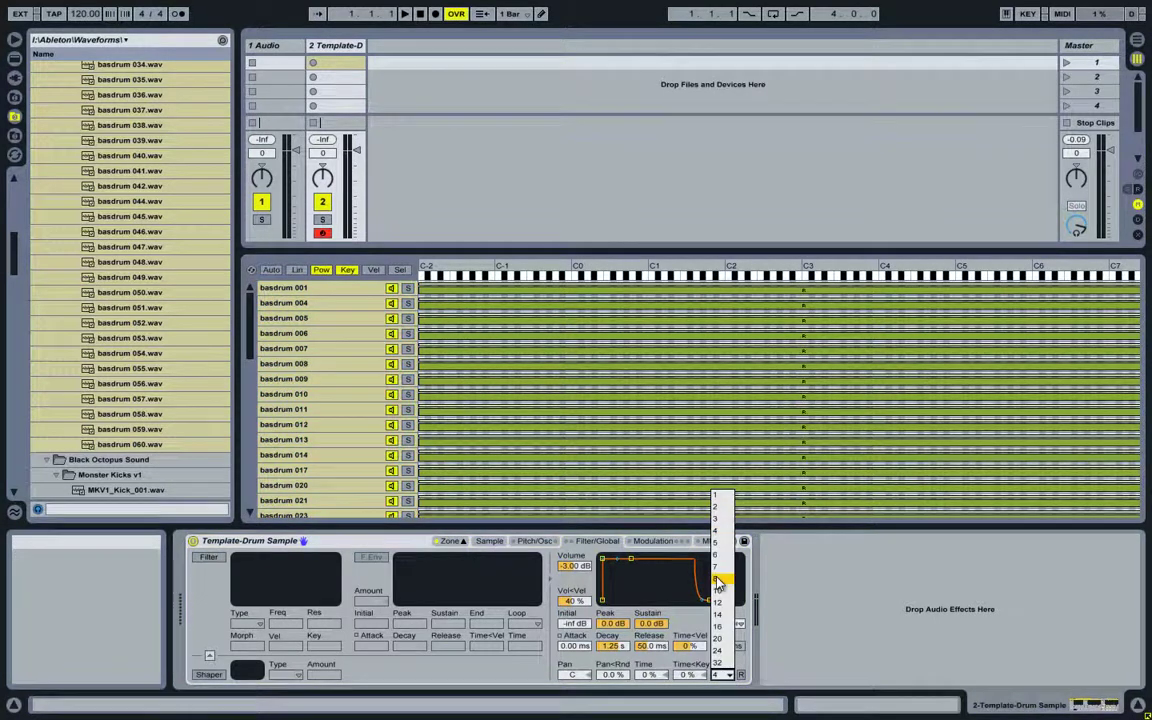
pyautogui.click(718, 511)
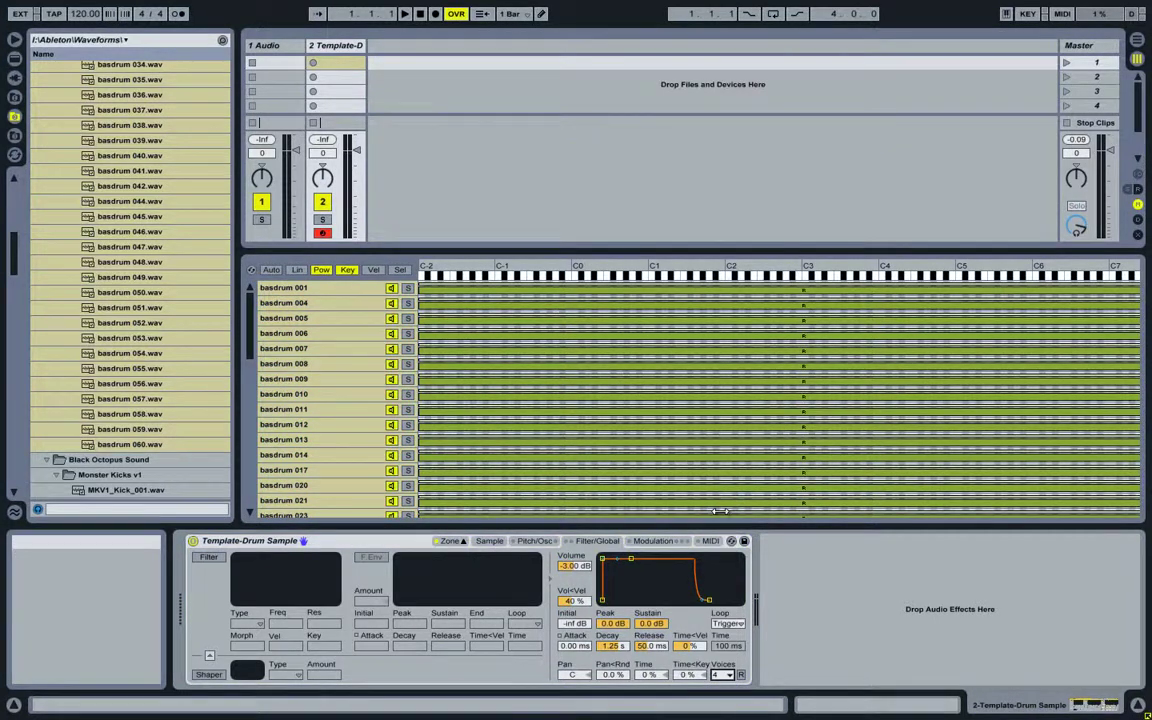
pyautogui.click(489, 540)
pyautogui.click(310, 677)
pyautogui.write('0')
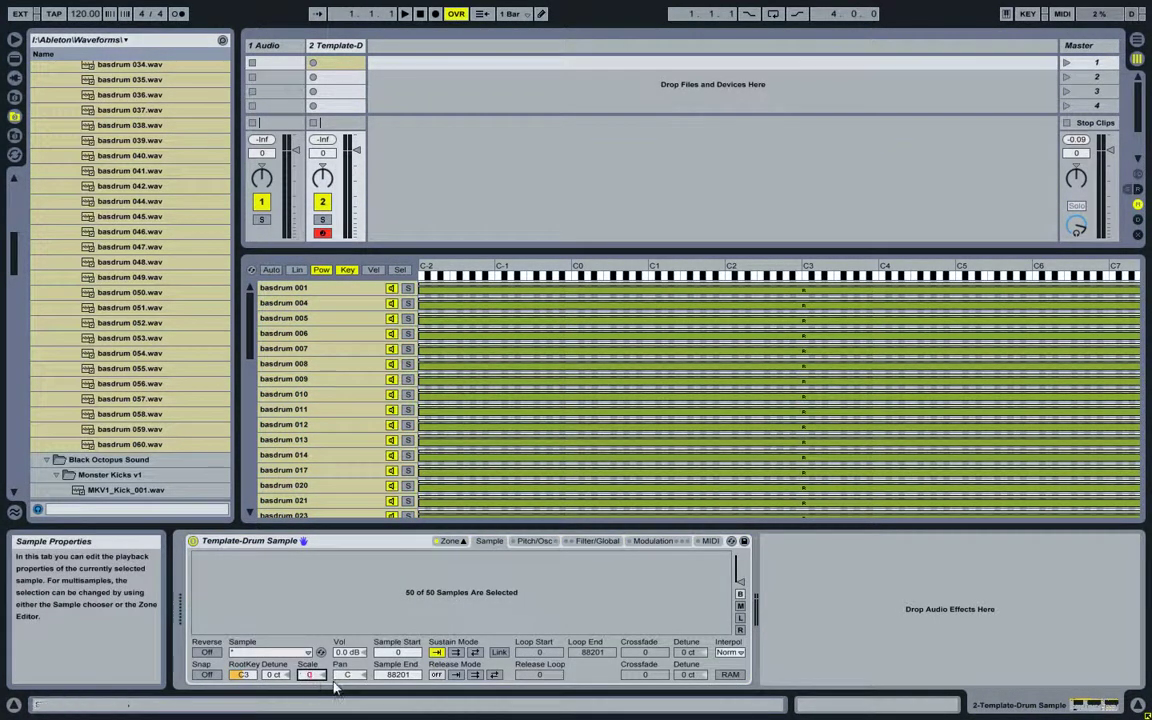
pyautogui.press('Return')
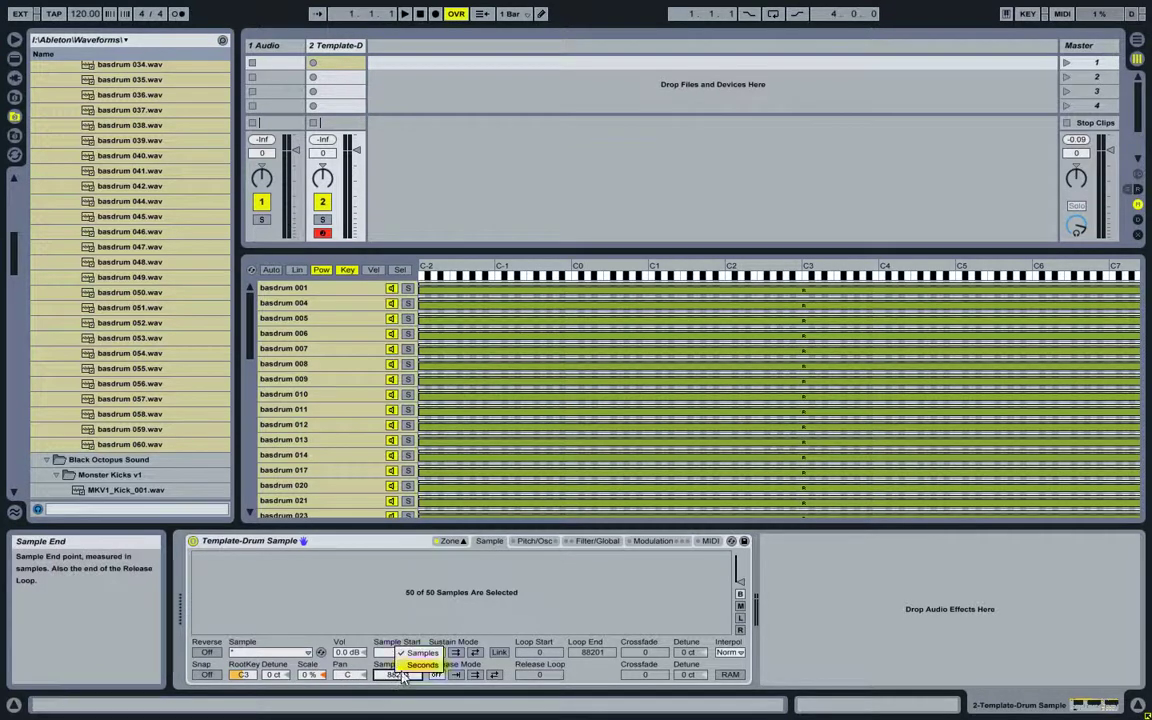
# Step: Restrict the key zones of all basdrum layers to the single note C3
pyautogui.click(530, 541)
pyautogui.click(597, 541)
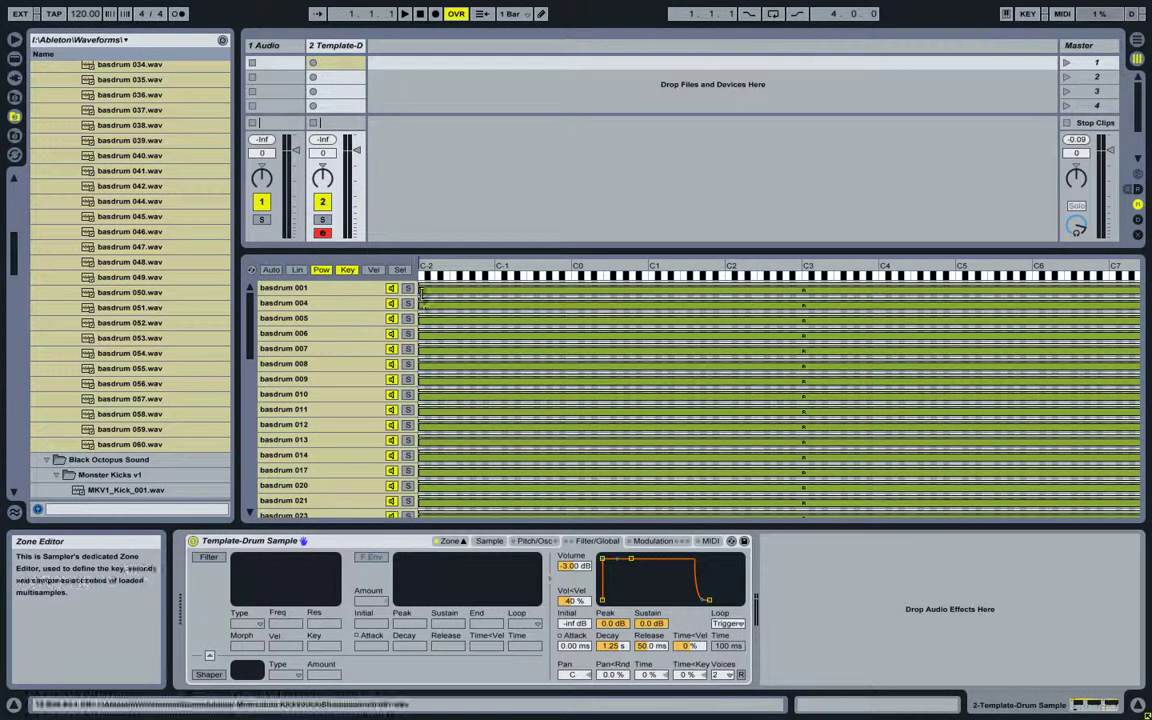
pyautogui.moveTo(422, 290); pyautogui.dragTo(804, 291)
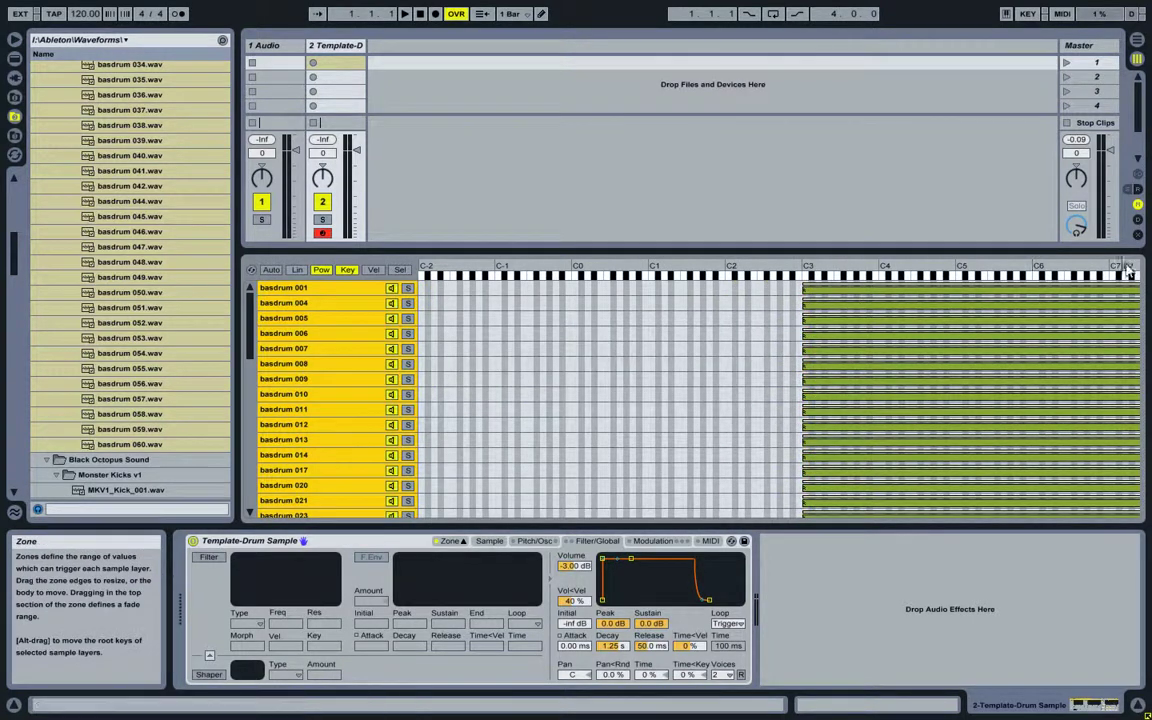
pyautogui.moveTo(1137, 291); pyautogui.dragTo(769, 308)
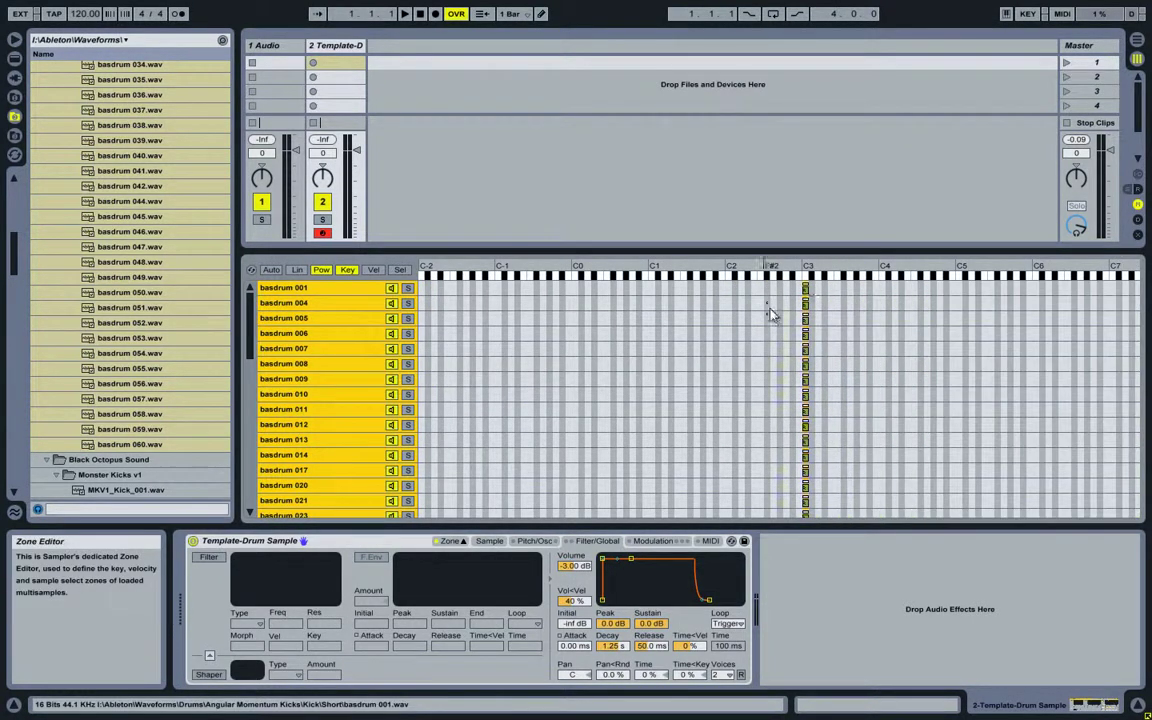
# Step: Show the sample select zones in the small view and shorten all basdrum zones to end at about 50
pyautogui.click(490, 541)
pyautogui.click(400, 270)
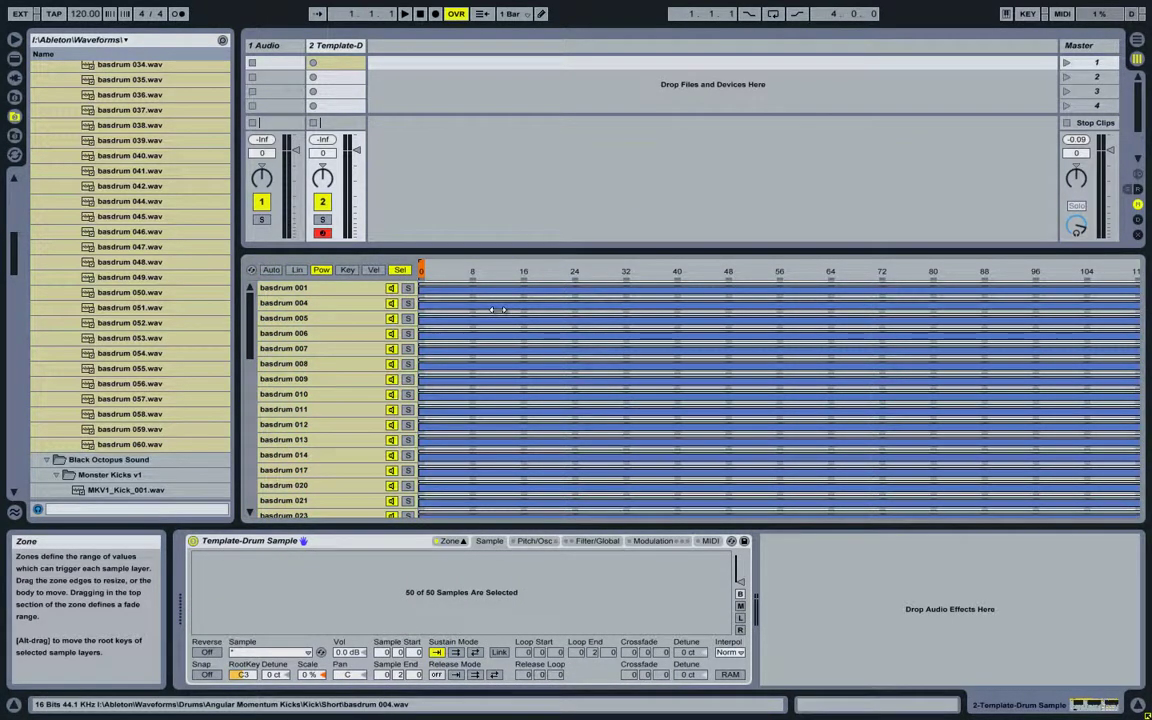
pyautogui.click(421, 289)
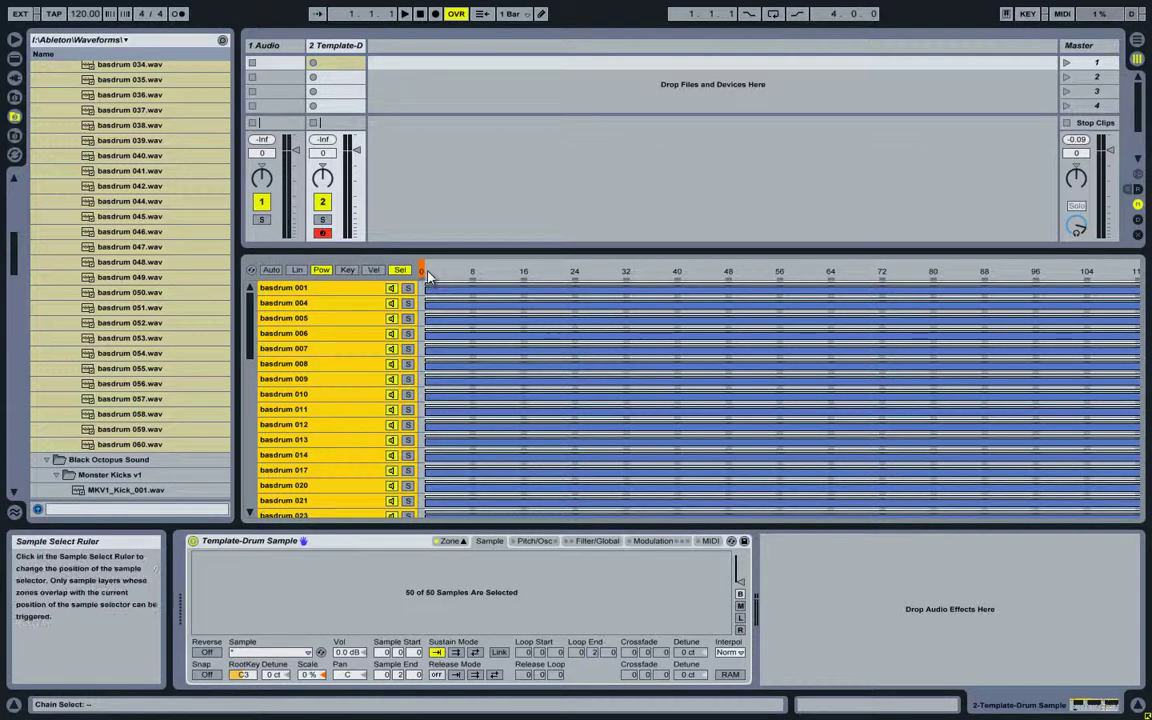
pyautogui.rightClick(964, 276)
pyautogui.click(1006, 300)
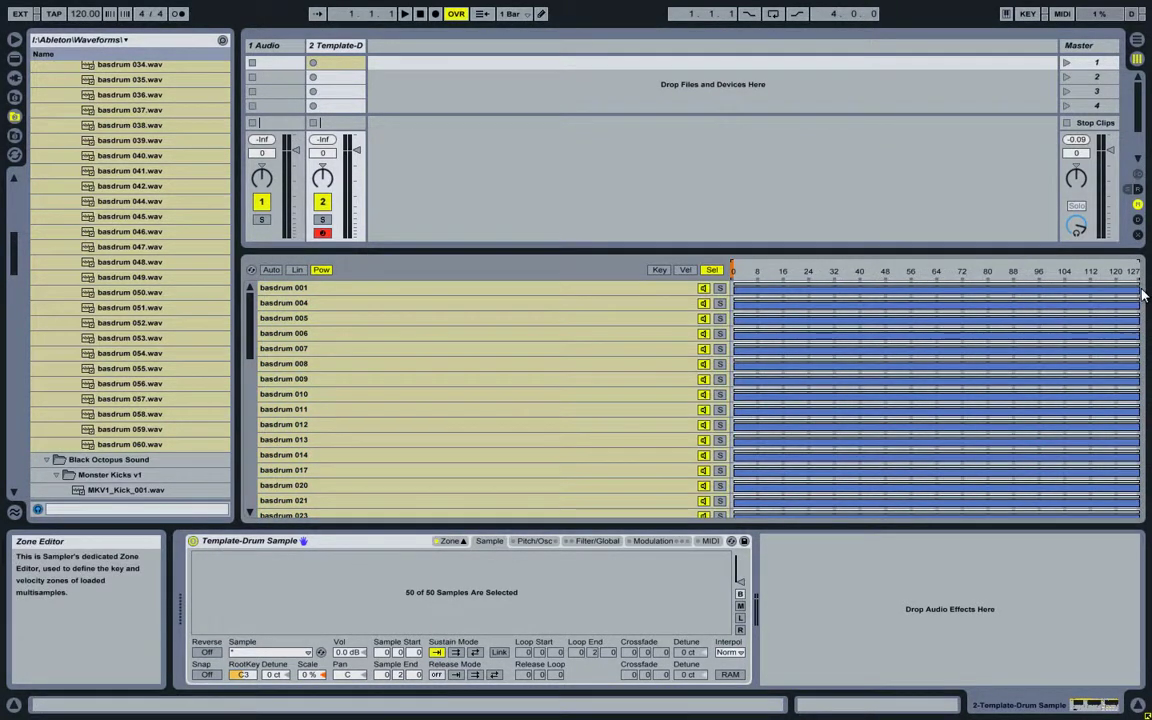
pyautogui.moveTo(1137, 288); pyautogui.dragTo(891, 288)
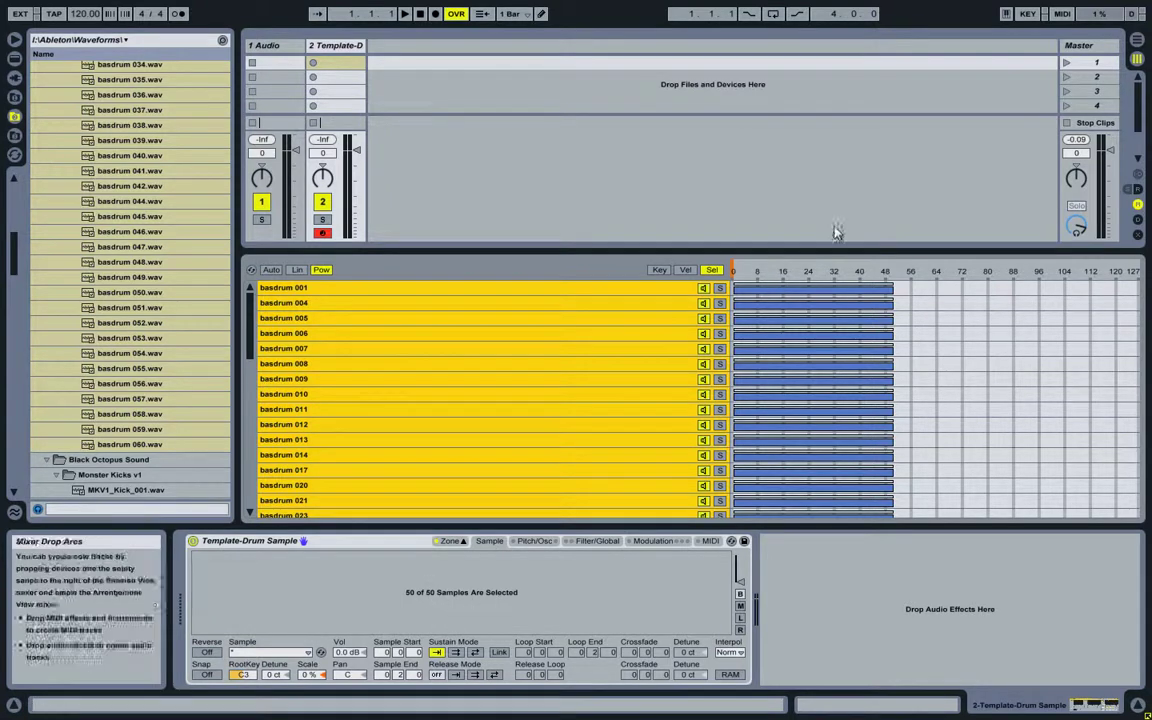
# Step: Distribute the sample select ranges of all basdrum layers equally and keep the sample selector at 0
pyautogui.rightClick(812, 272)
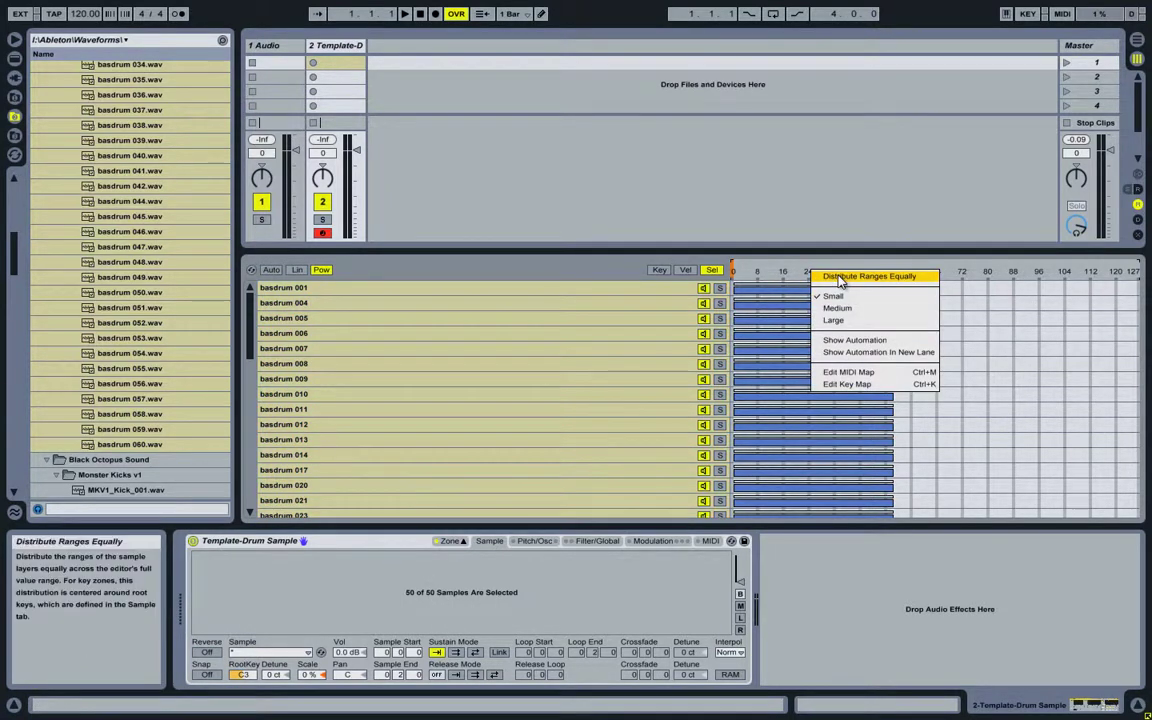
pyautogui.click(845, 280)
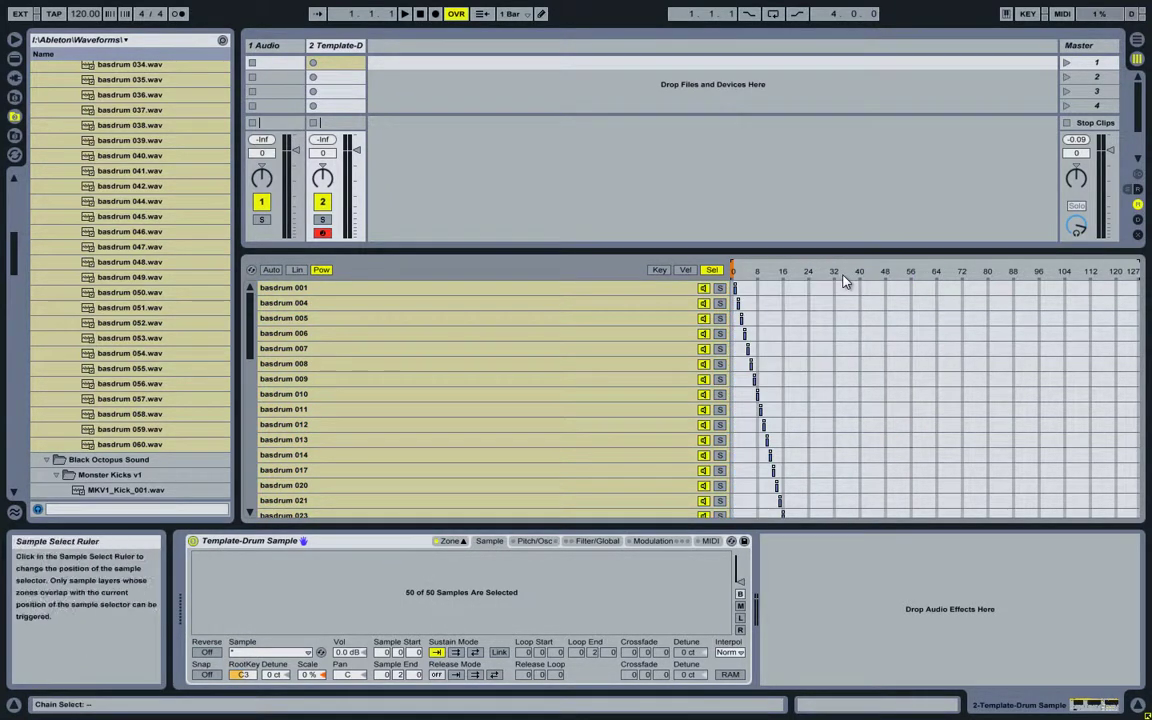
pyautogui.moveTo(736, 267); pyautogui.dragTo(737, 267)
pyautogui.click(735, 268)
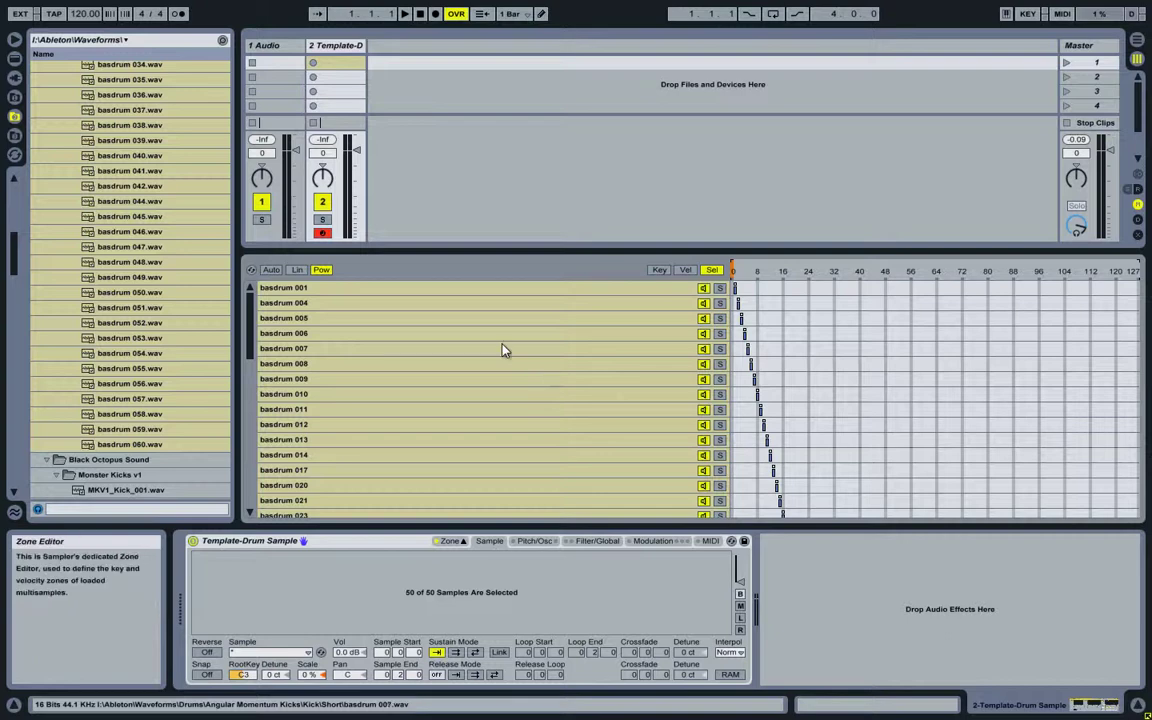
# Step: Group the Template-Drum Sample Sampler into an Instrument Rack and show the rack's macro controls
pyautogui.click(384, 545)
pyautogui.rightClick(384, 545)
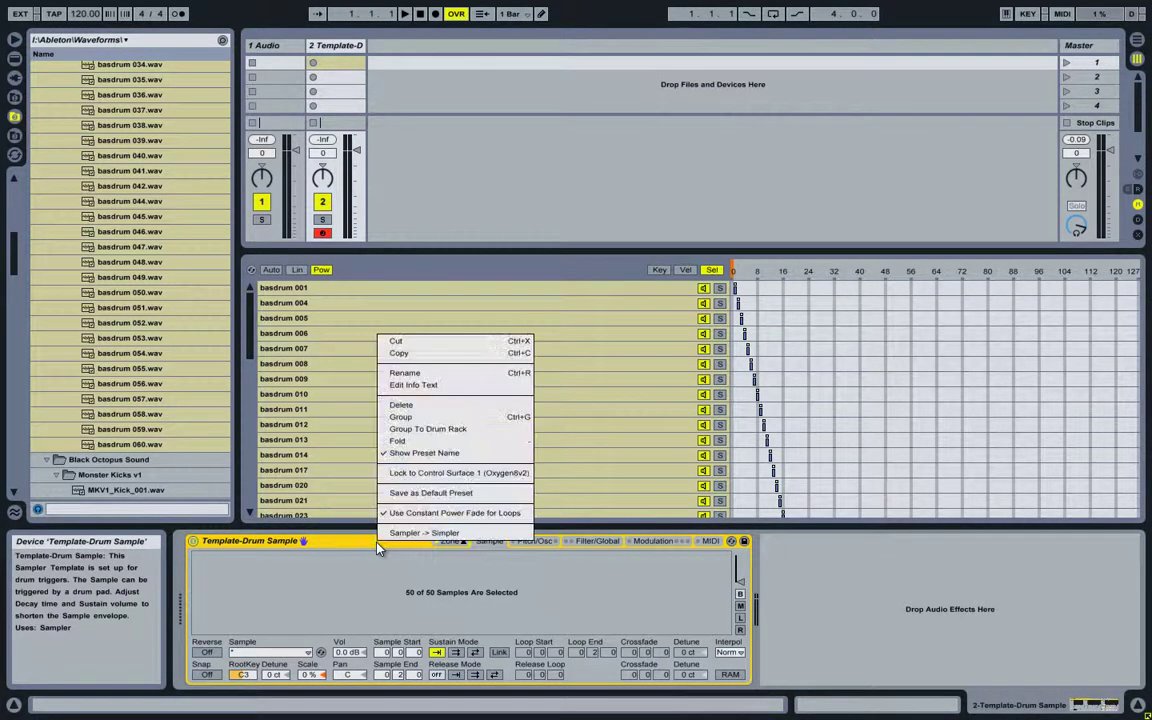
pyautogui.click(433, 420)
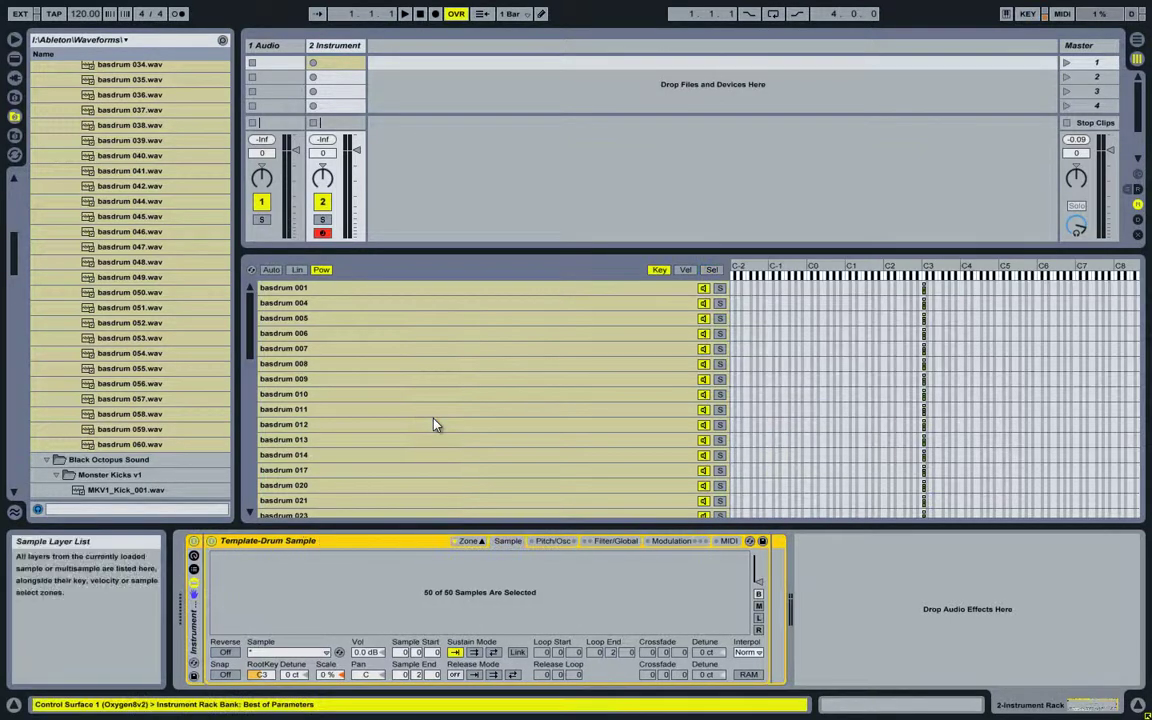
pyautogui.click(194, 564)
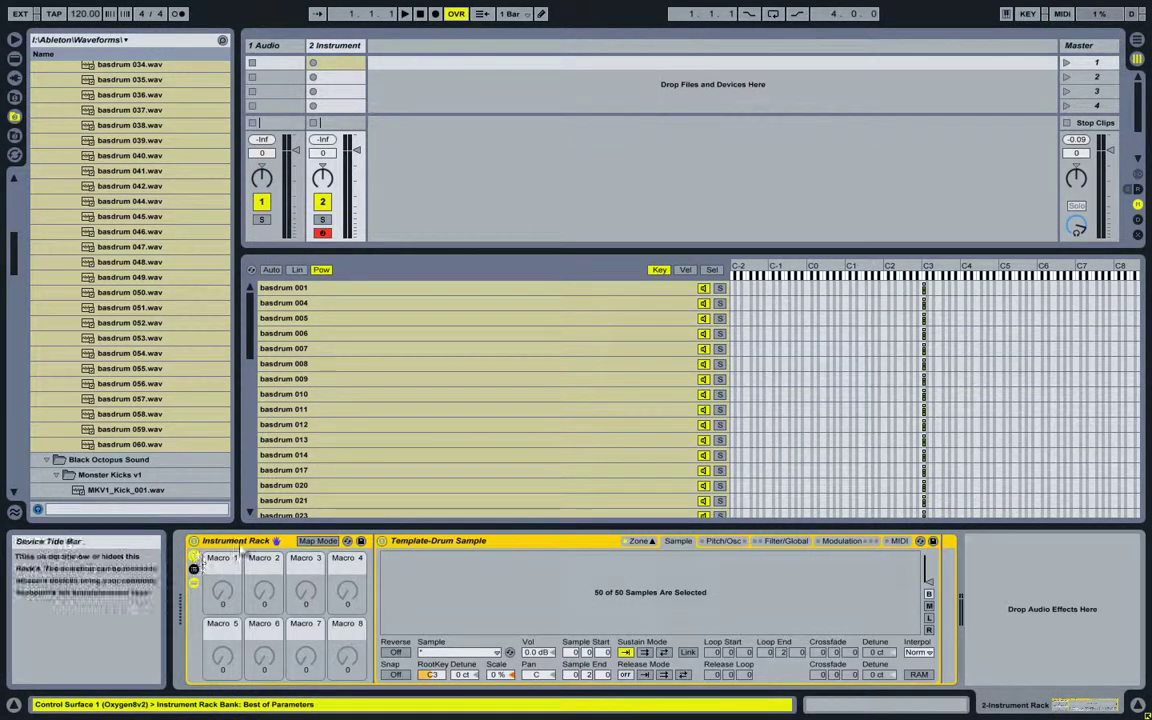
# Step: Map the sample selector of the basdrum layers to Macro 1 and test the macro's range
pyautogui.click(711, 270)
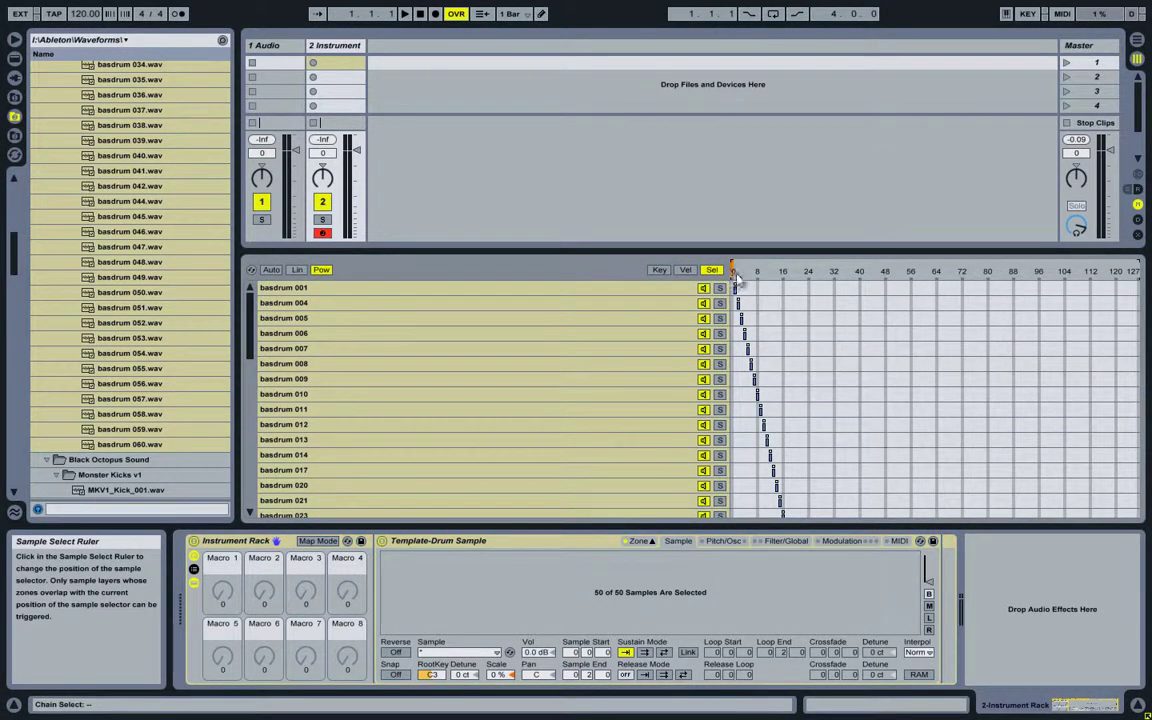
pyautogui.rightClick(736, 273)
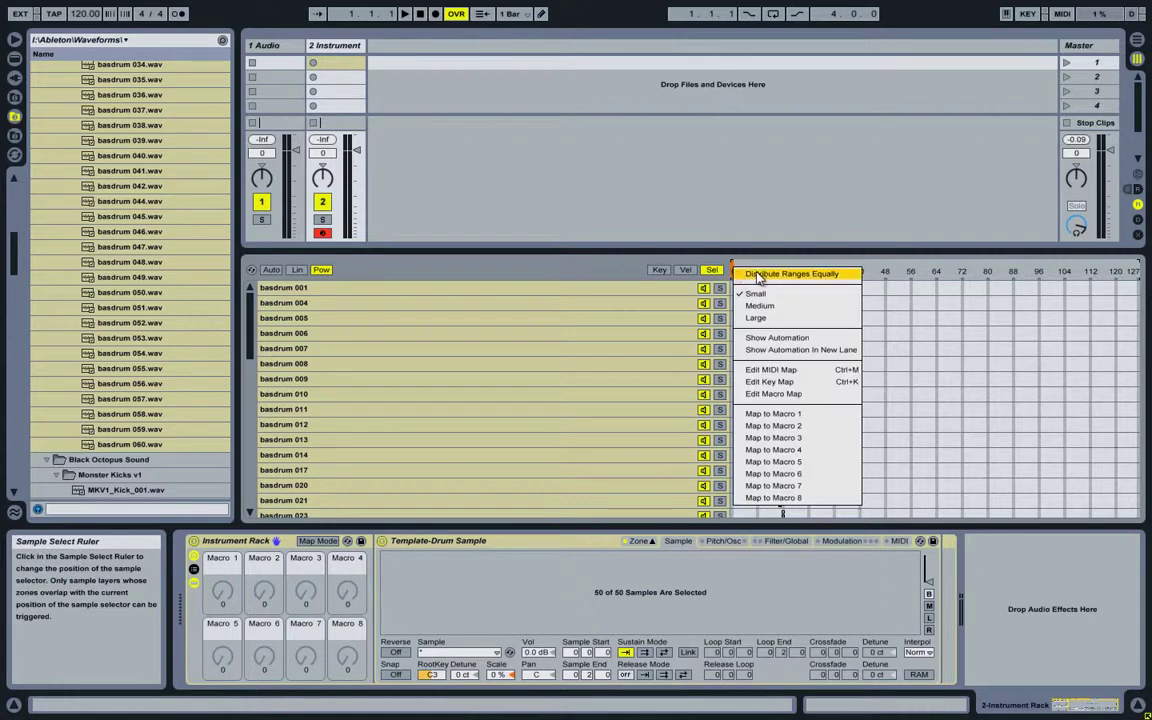
pyautogui.click(756, 414)
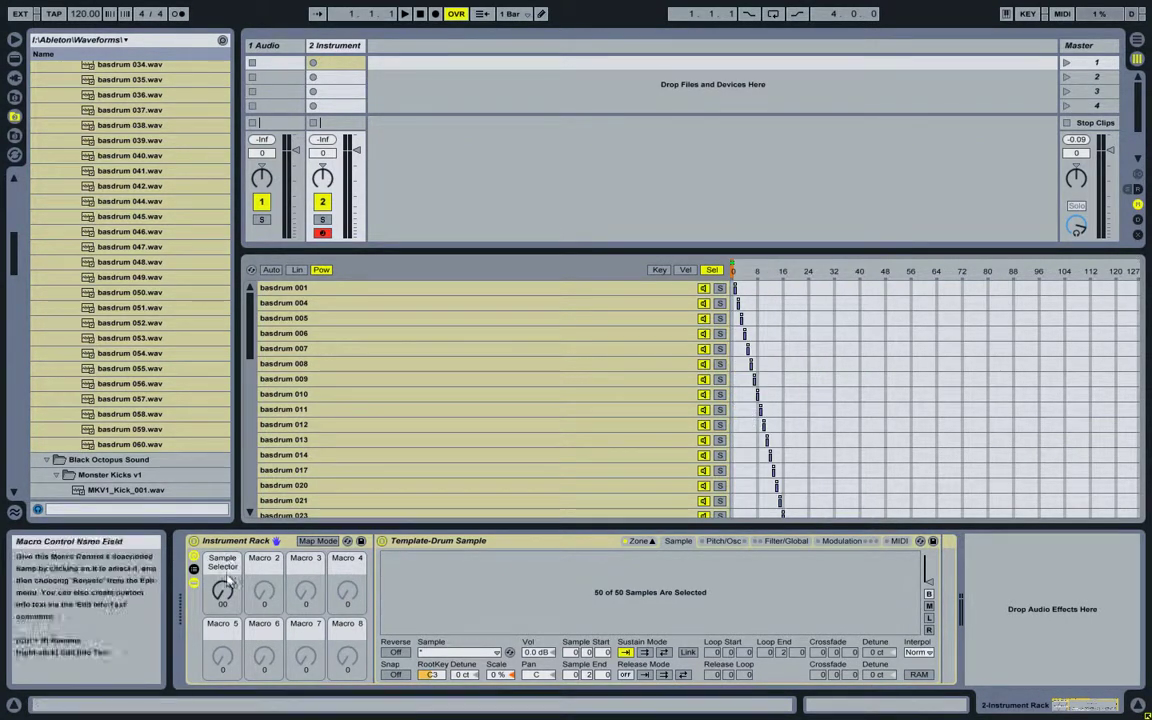
pyautogui.scroll(-5, 222, 592)
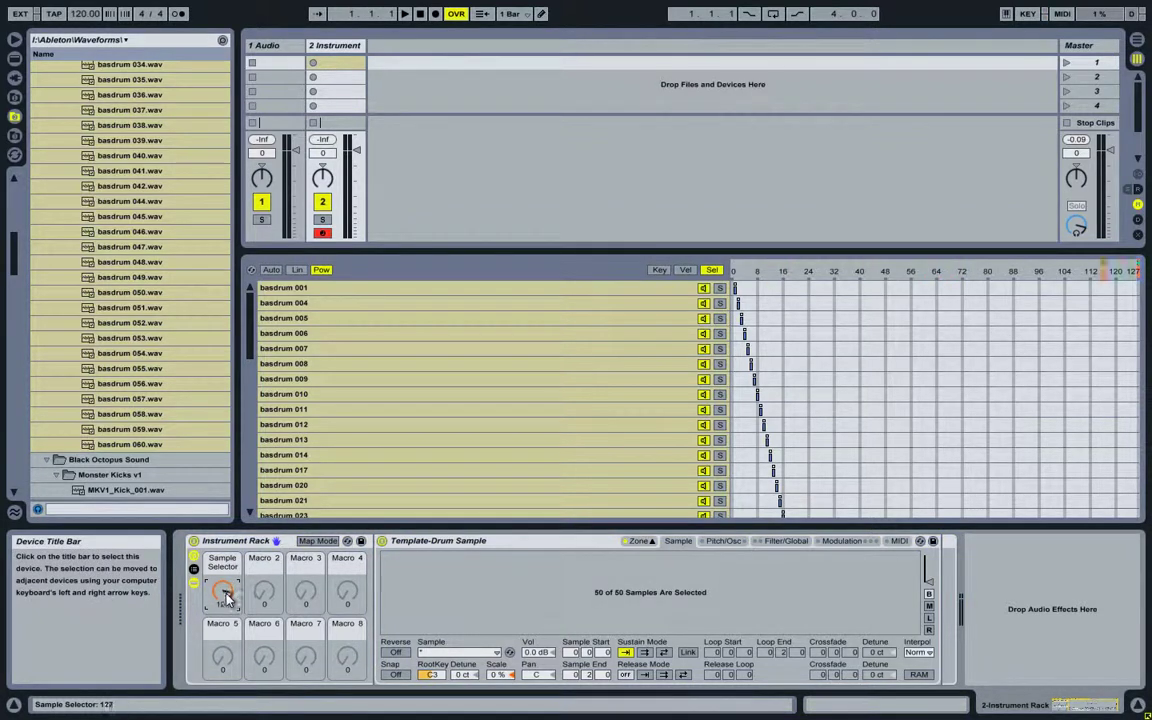
# Step: Limit the Sample Selector macro mapping to a maximum of 50
pyautogui.click(317, 541)
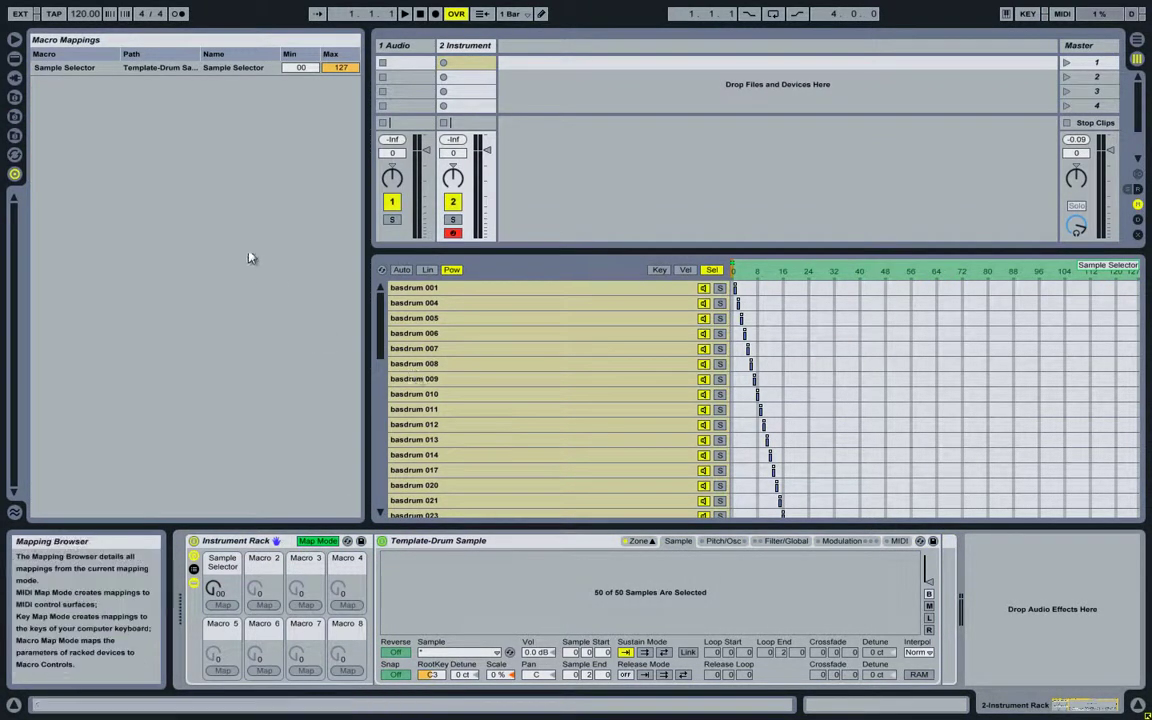
pyautogui.click(341, 68)
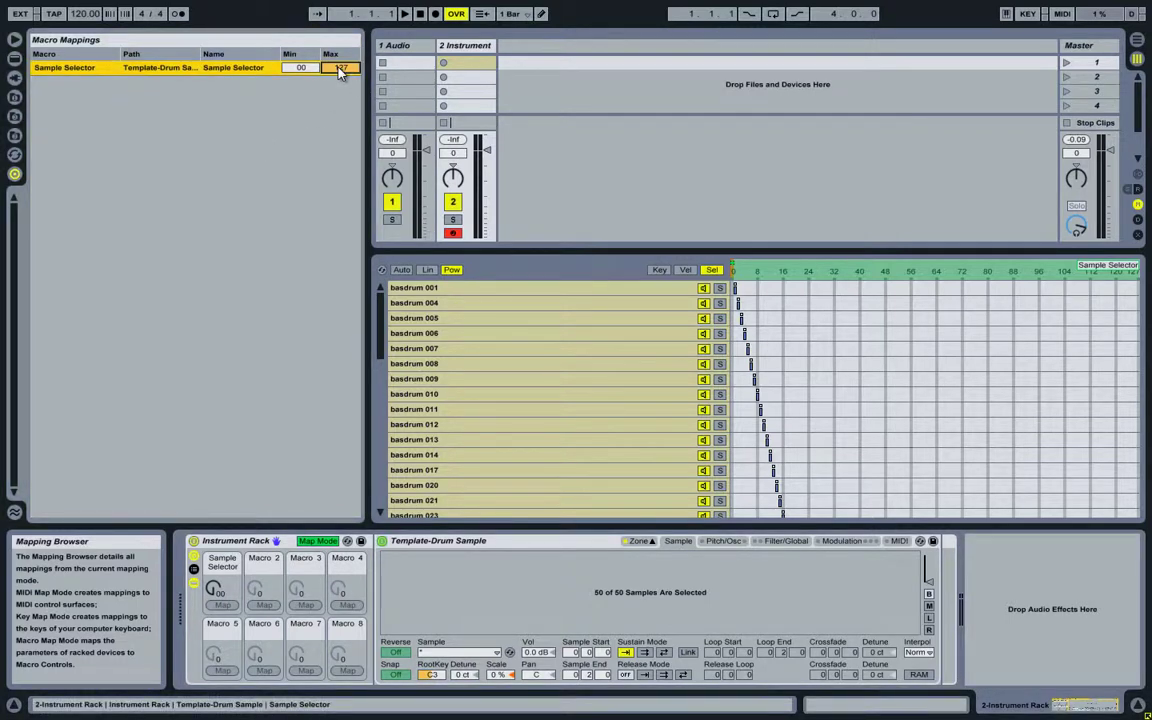
pyautogui.write('50')
pyautogui.press('Return')
pyautogui.click(308, 542)
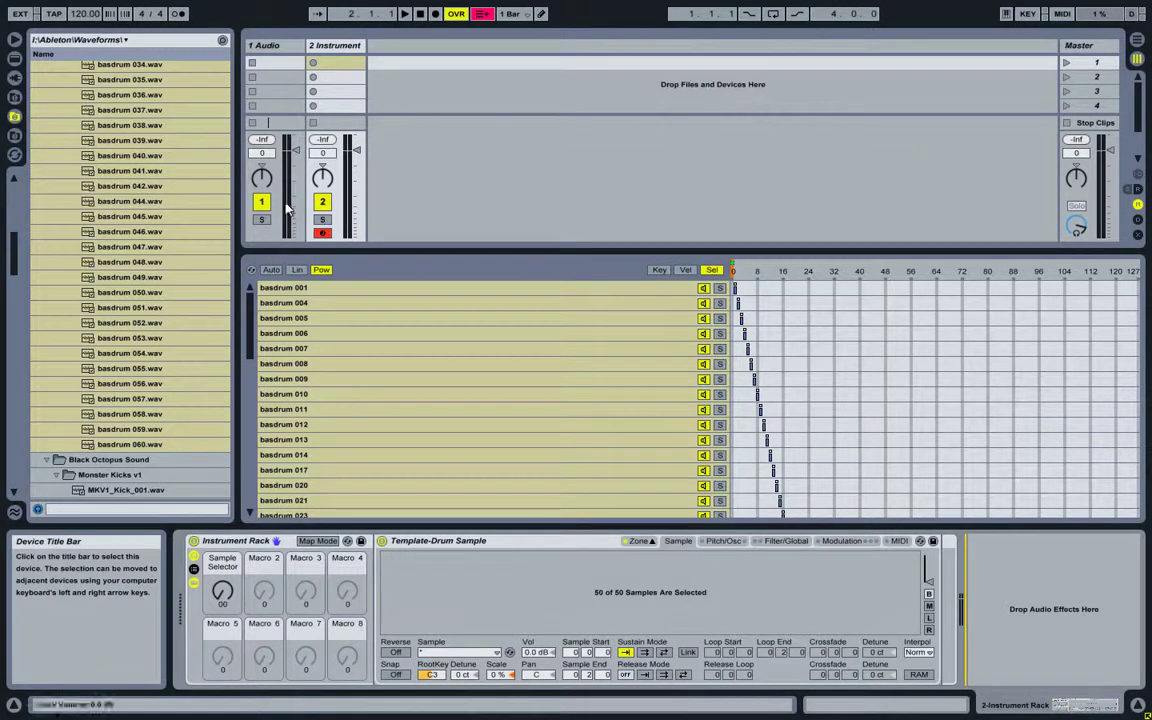
# Step: Create a one-bar MIDI clip in the instrument track's first slot with a C3 note on each of the four beats
pyautogui.click(313, 92)
pyautogui.doubleClick(335, 65)
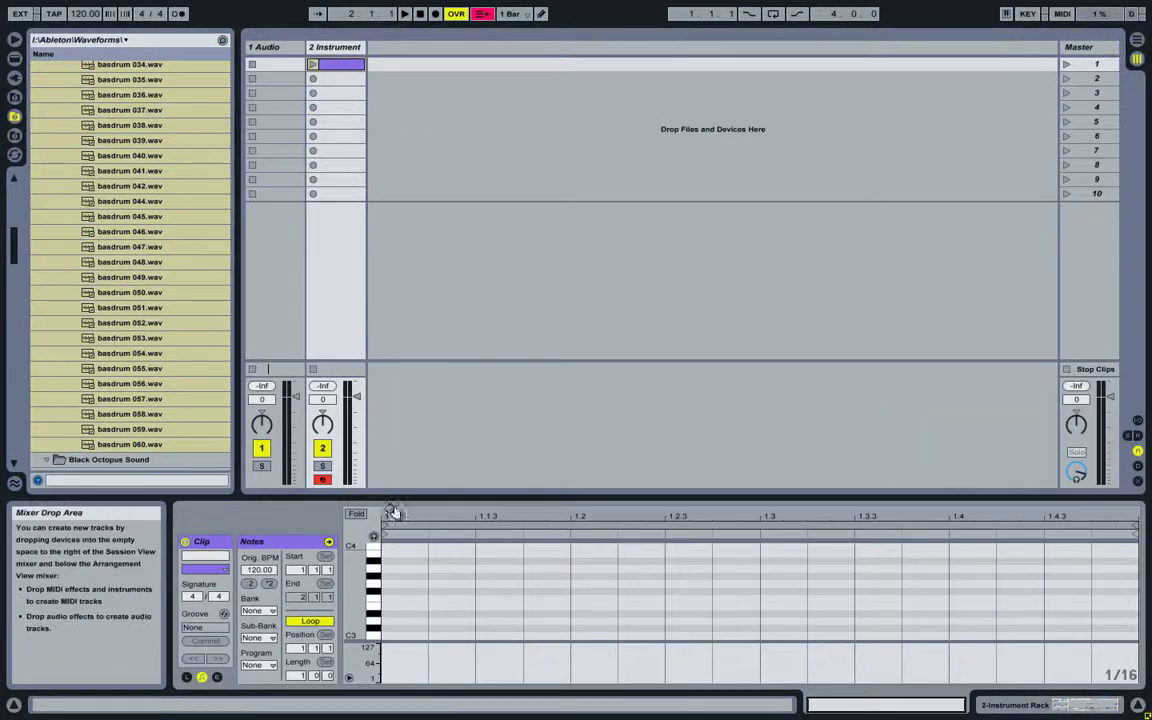
pyautogui.doubleClick(406, 579)
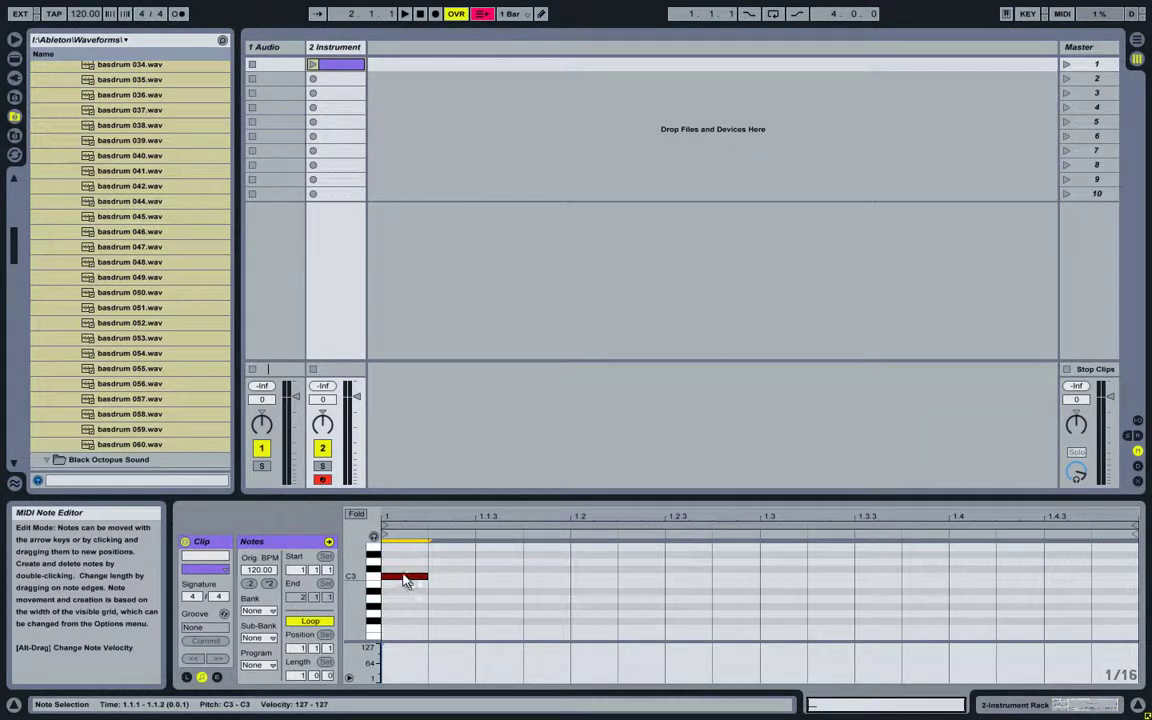
pyautogui.keyDown('ctrl'); pyautogui.moveTo(404, 581); pyautogui.dragTo(973, 584); pyautogui.keyUp('ctrl')
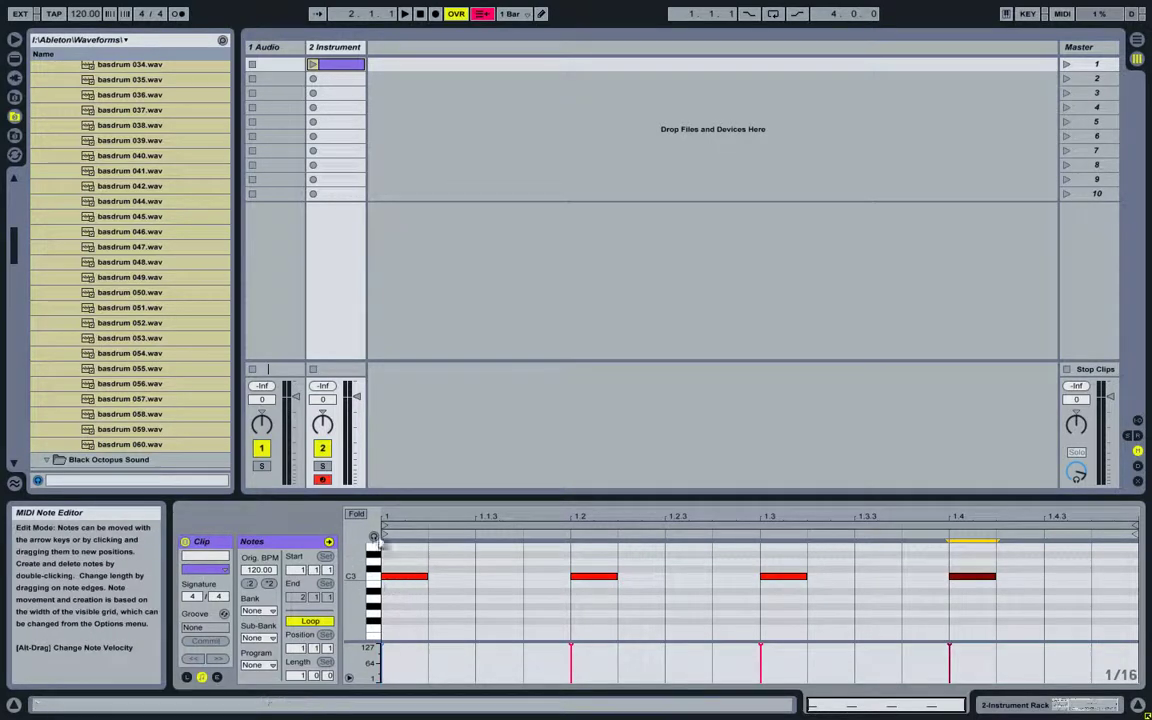
# Step: Play the clip and audition different kicks by sweeping the Sample Selector macro, leaving it at 22
pyautogui.click(340, 52)
pyautogui.doubleClick(340, 52)
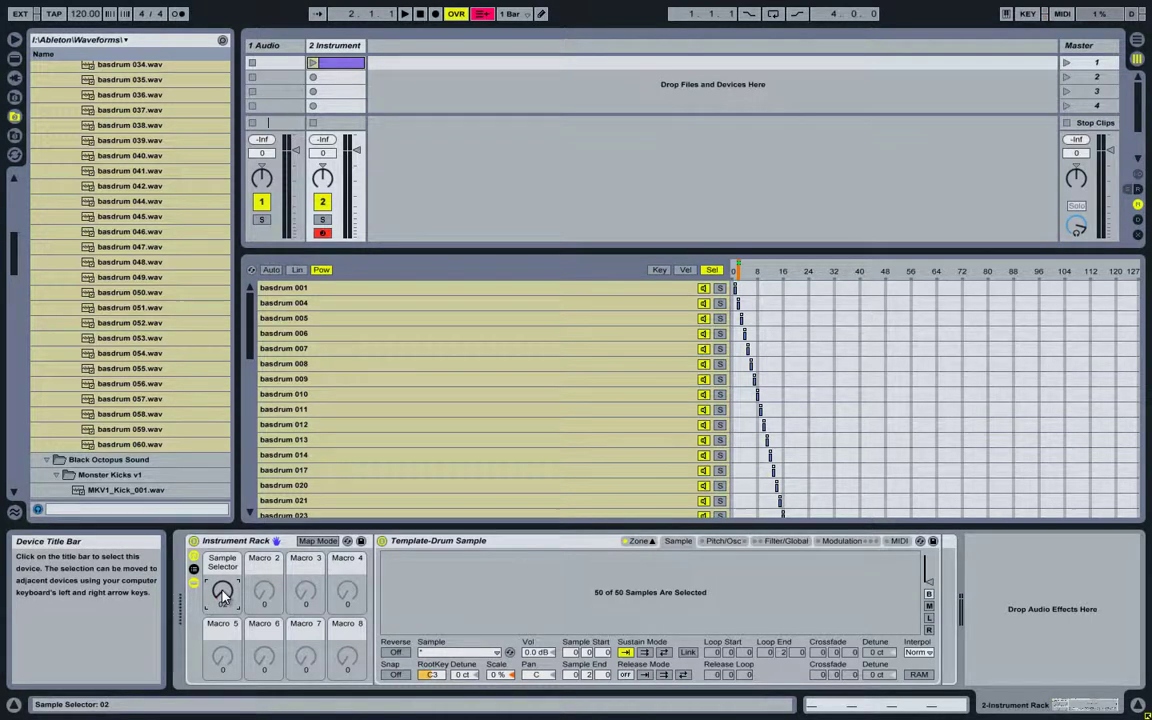
pyautogui.click(312, 62)
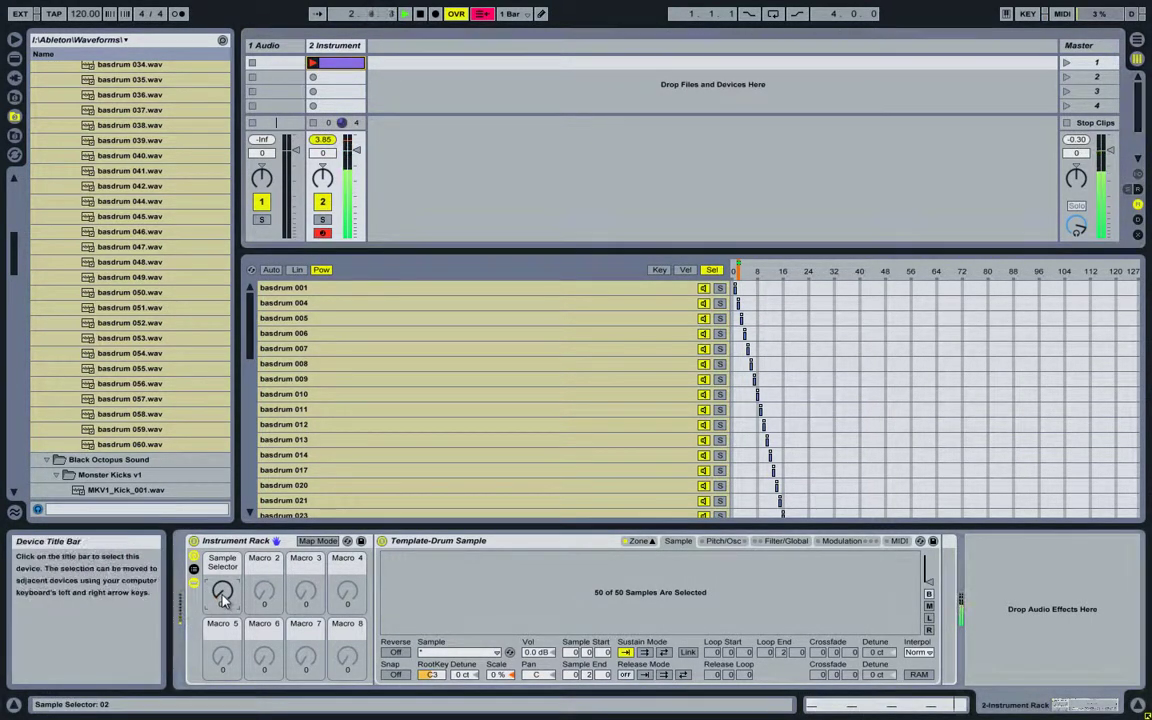
pyautogui.scroll(4, 224, 598)
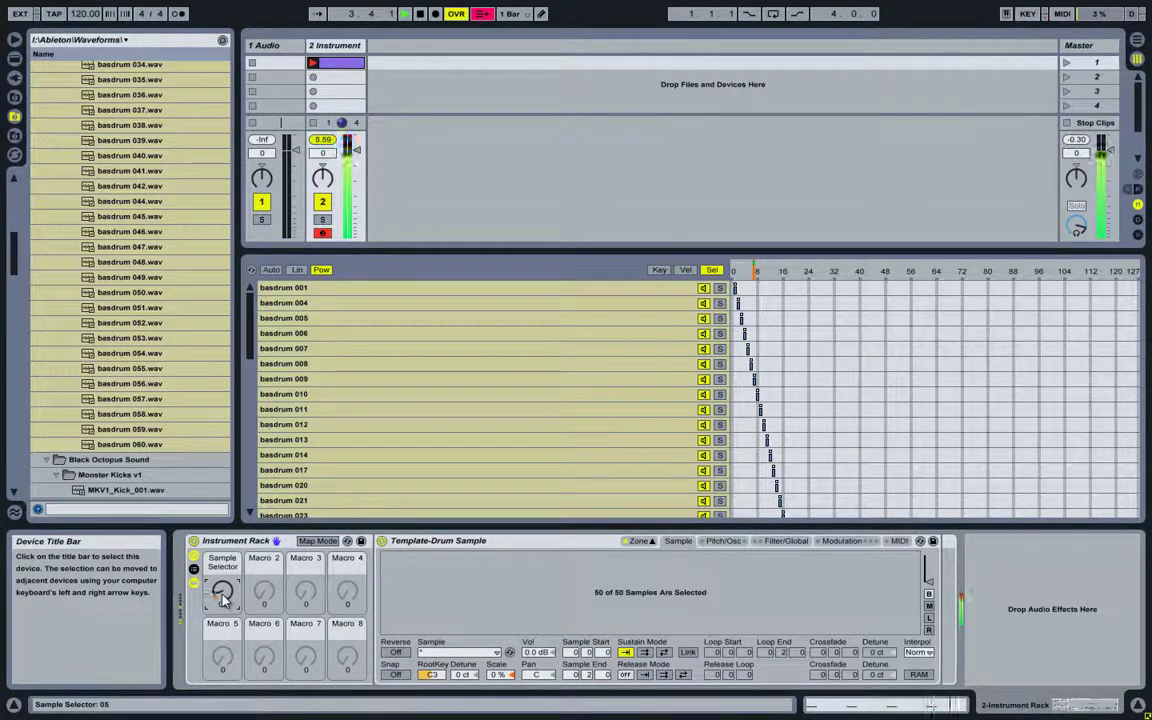
pyautogui.scroll(8, 224, 598)
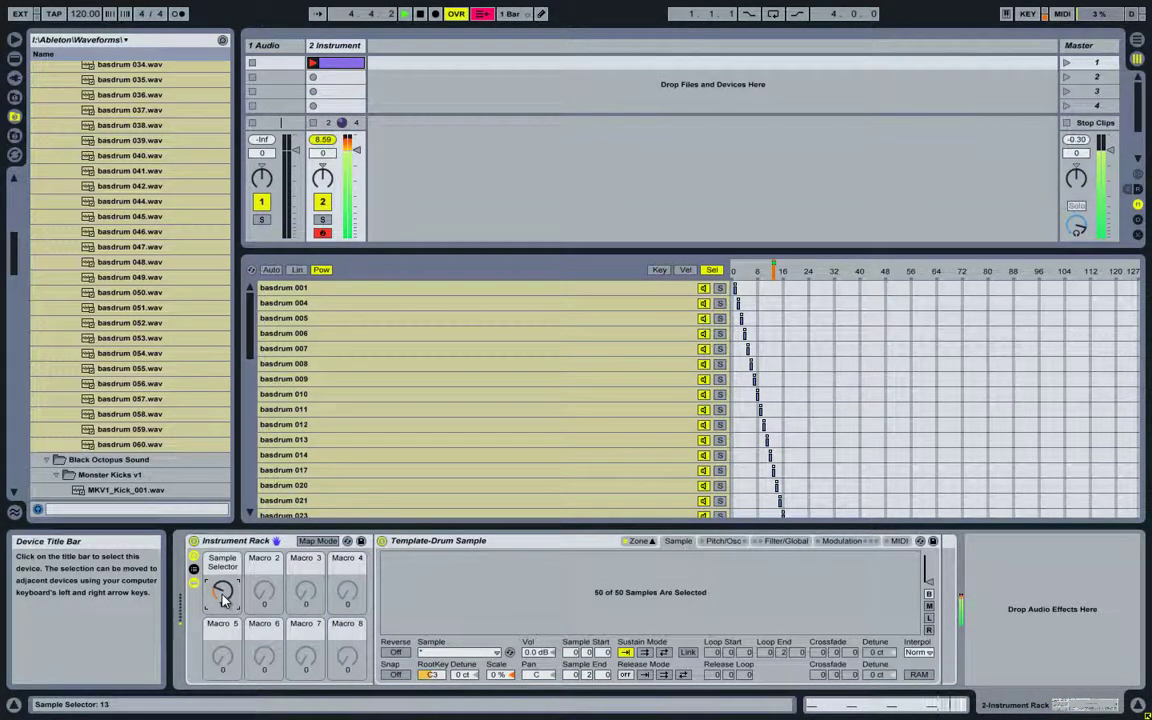
pyautogui.scroll(19, 224, 598)
pyautogui.scroll(14, 224, 598)
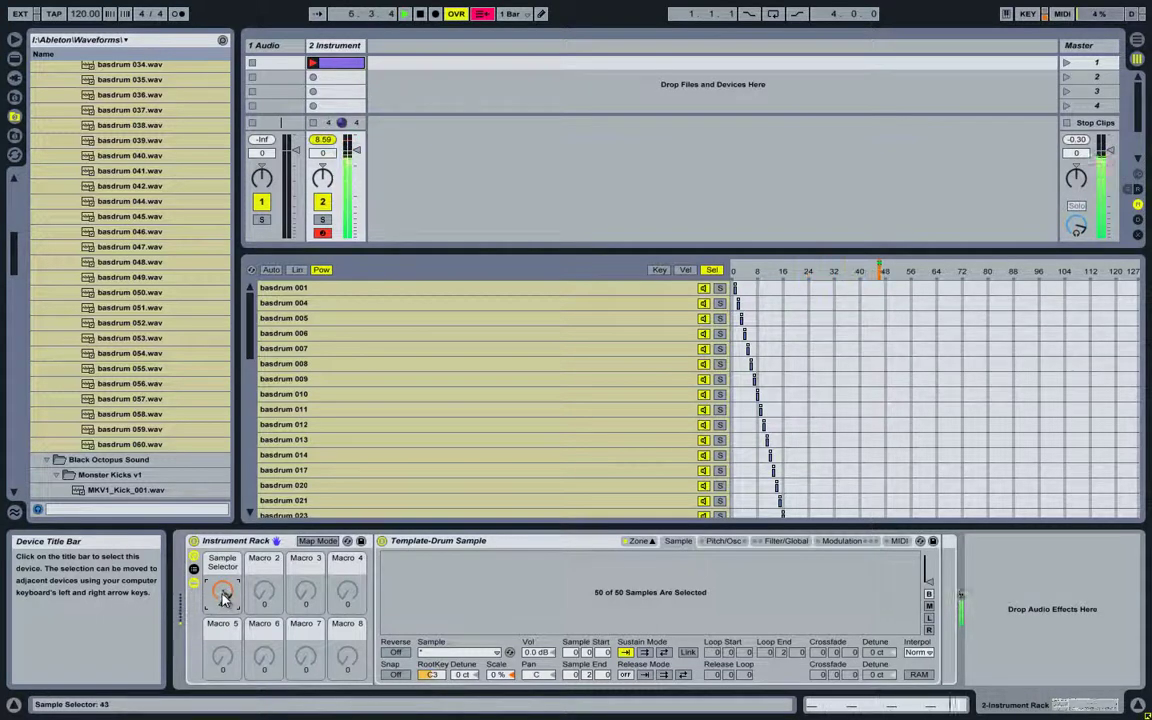
pyautogui.scroll(-20, 224, 598)
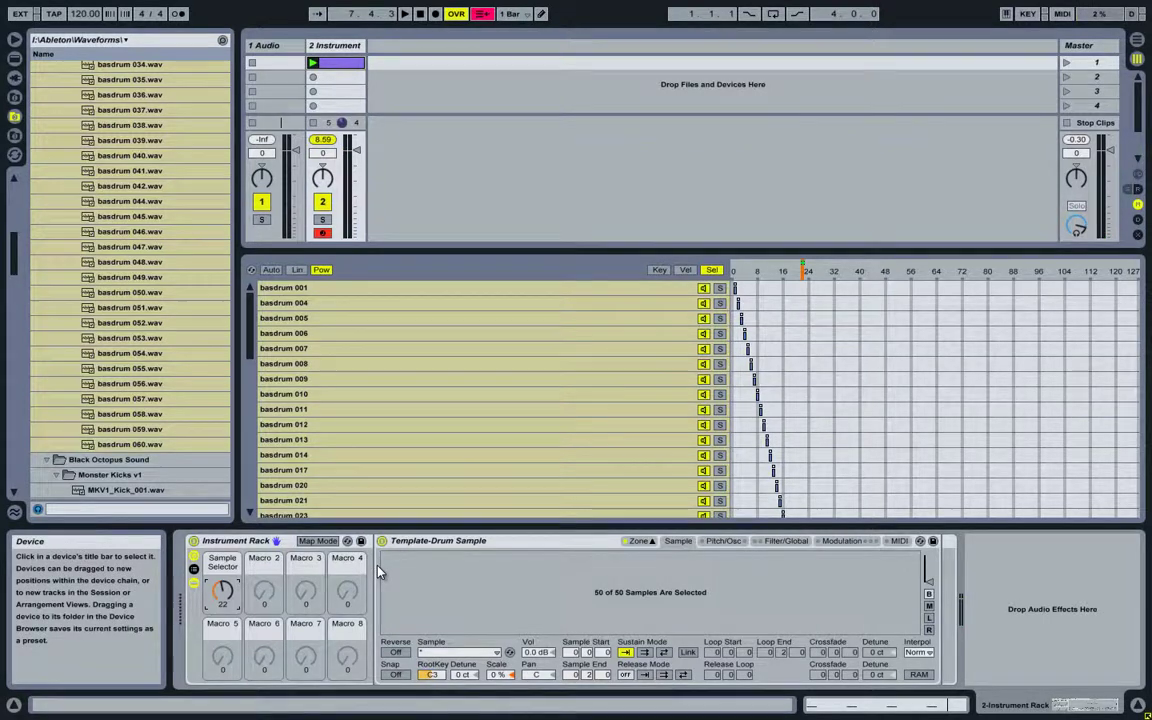
# Step: Show the rack's chain list, map the chain's volume to Macro 2, and set that macro to 0.0 dB
pyautogui.click(194, 569)
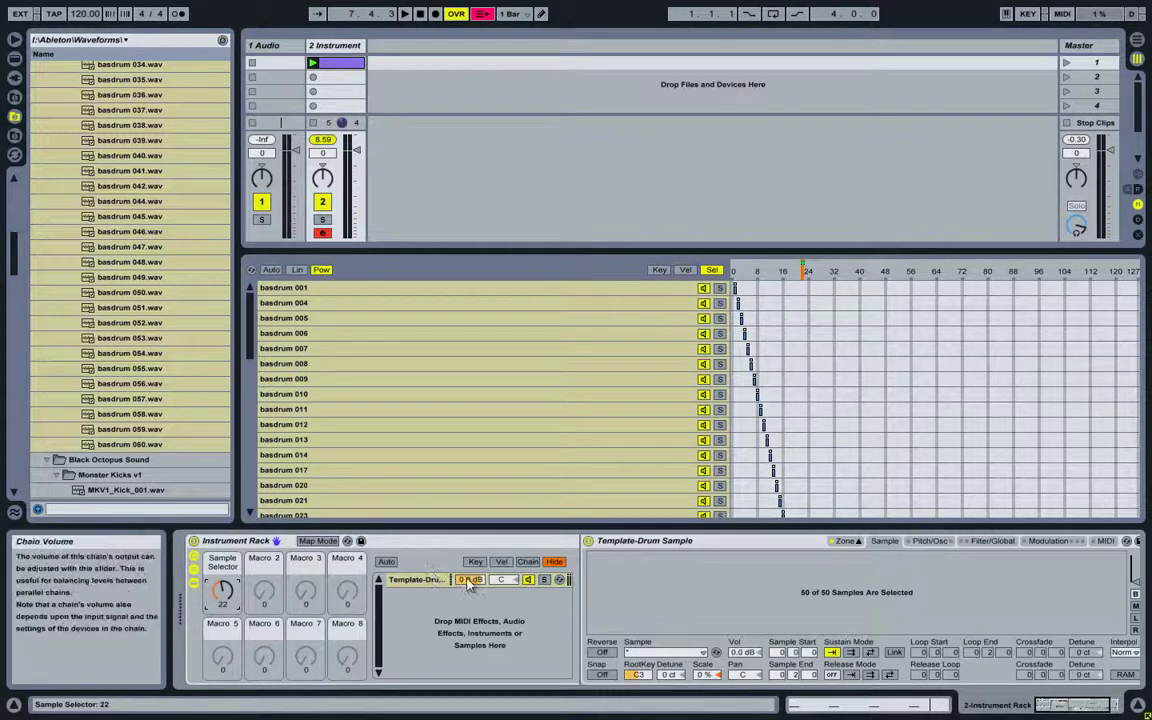
pyautogui.rightClick(469, 582)
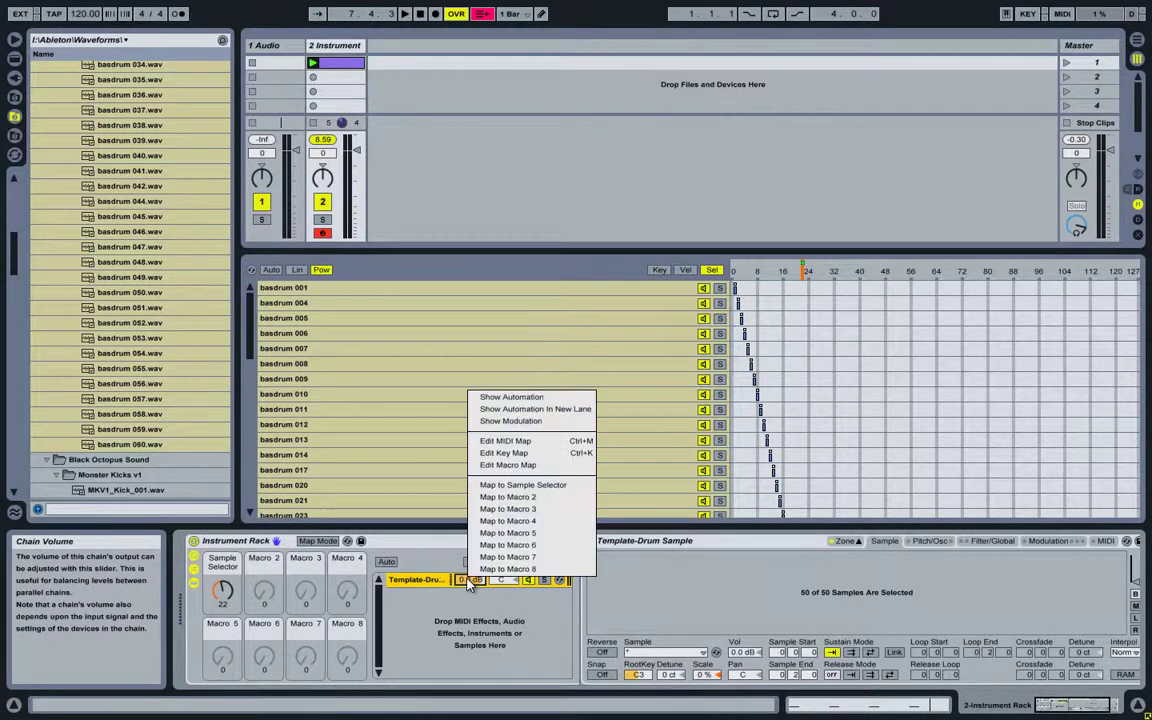
pyautogui.click(505, 500)
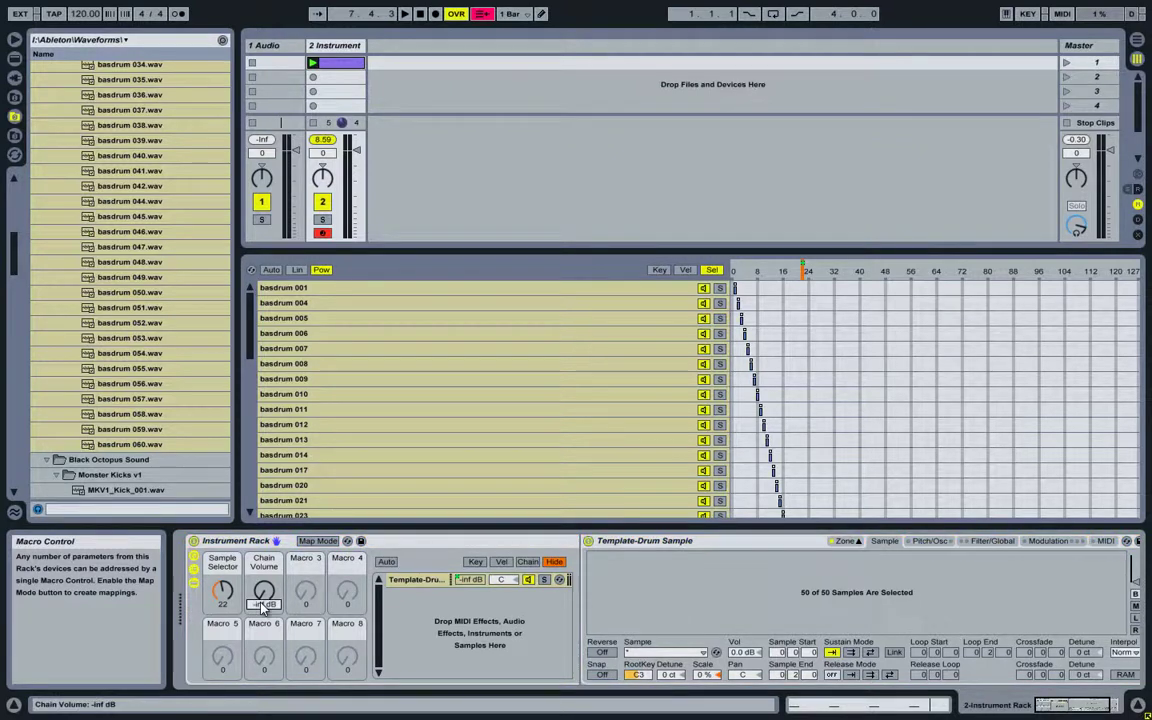
pyautogui.moveTo(264, 566)
pyautogui.mouseDown()
pyautogui.moveTo(262, 592)
pyautogui.moveTo(248, 548)
pyautogui.mouseUp()
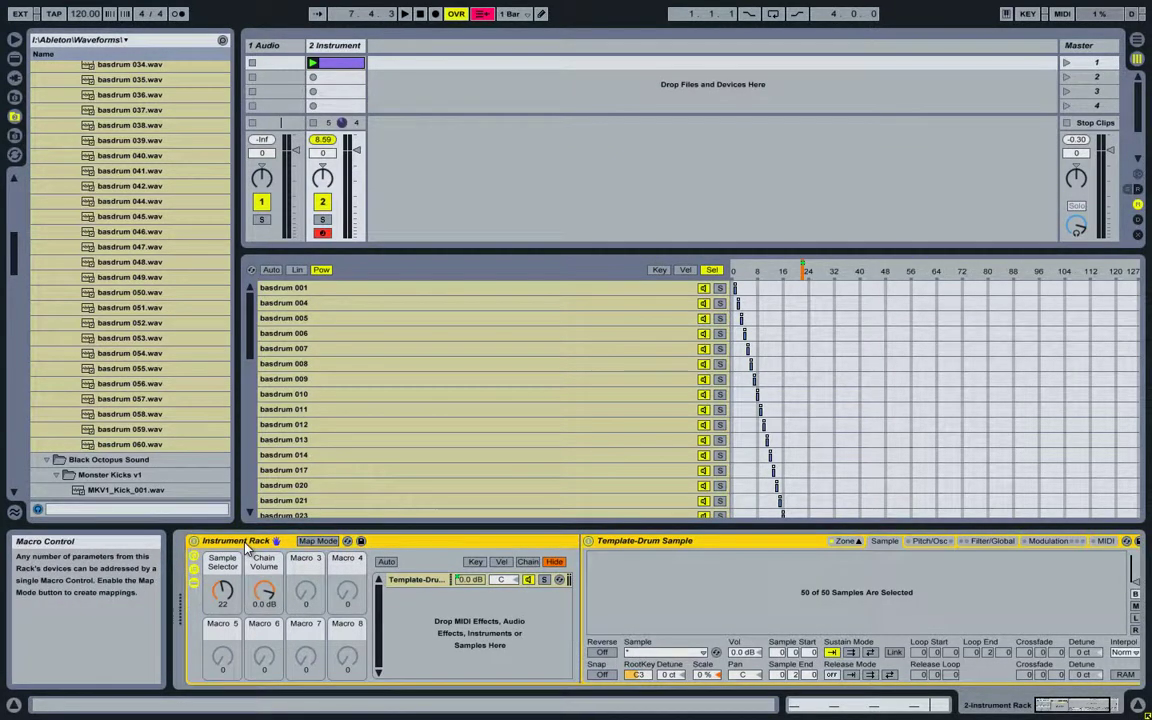
# Step: Rename both the rack's chain and its Sampler device to Kick 1
pyautogui.click(418, 581)
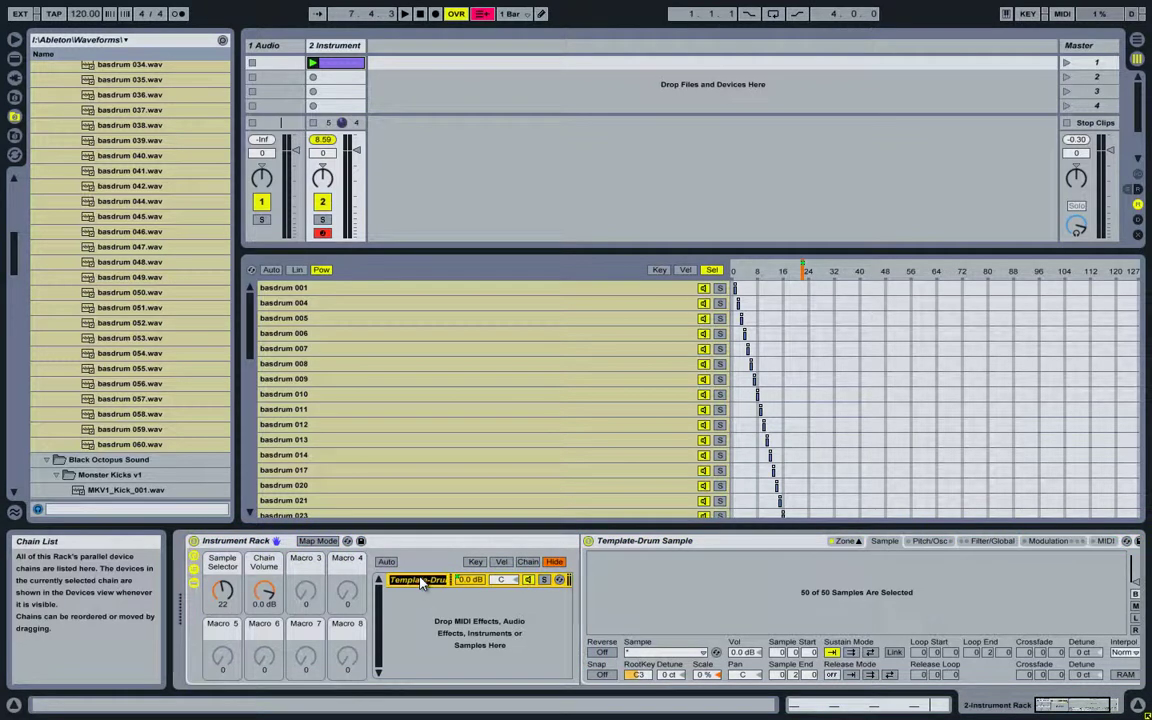
pyautogui.write('Kick 1')
pyautogui.click(618, 542)
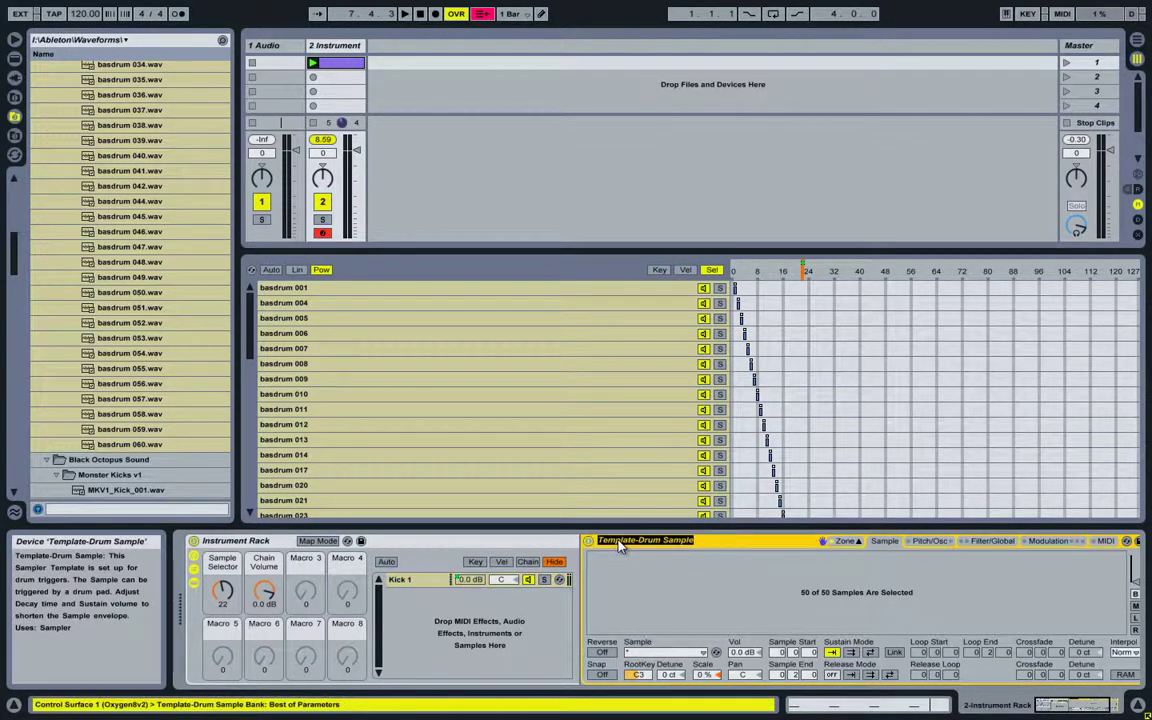
pyautogui.write('Kick 1')
pyautogui.press('Return')
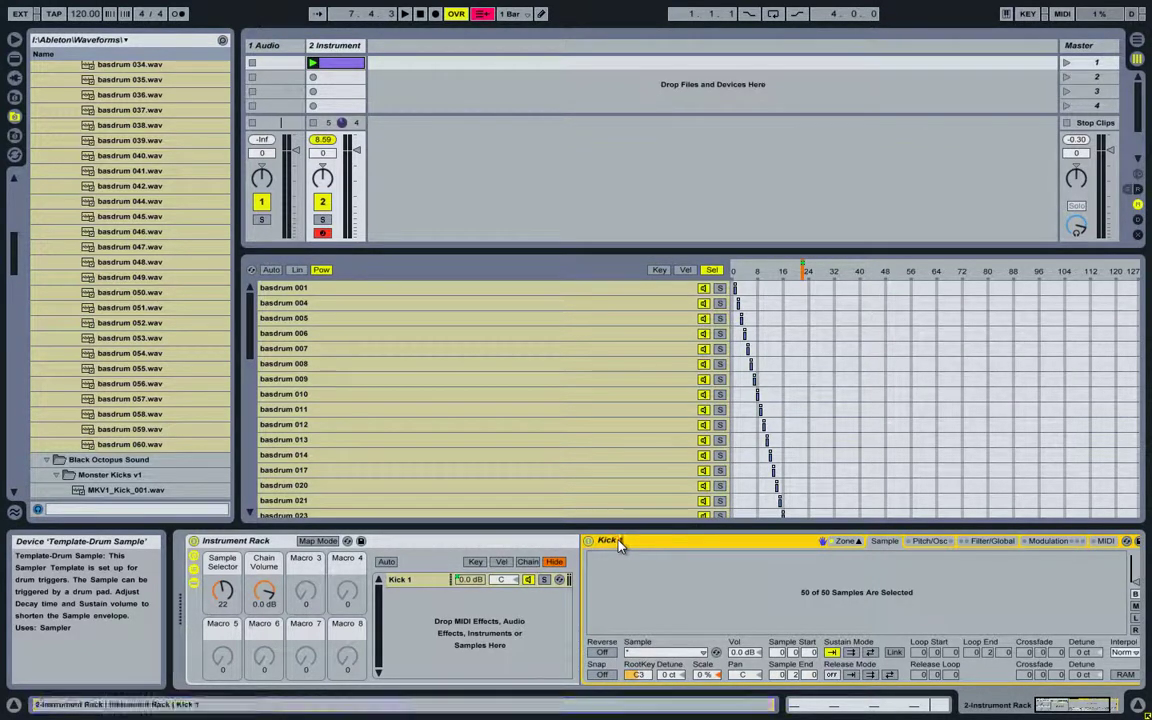
# Step: Rename the first two macros to Kick 1 Selector and Kick 1 Volume
pyautogui.click(233, 565)
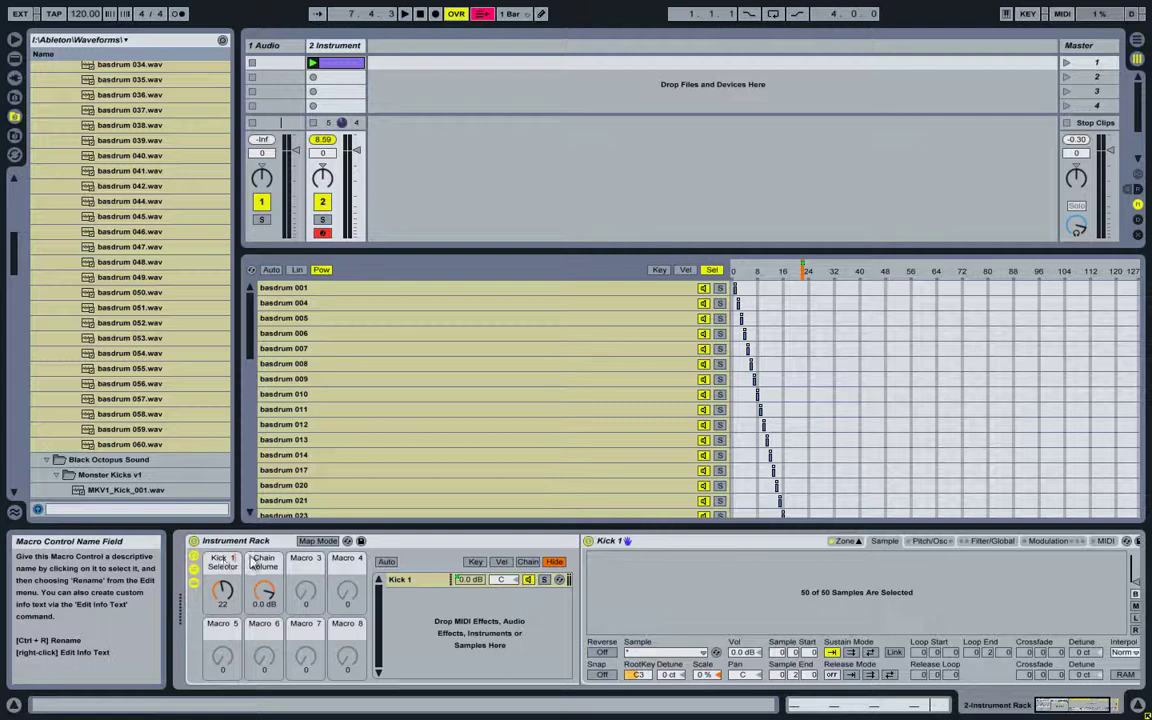
pyautogui.click(264, 565)
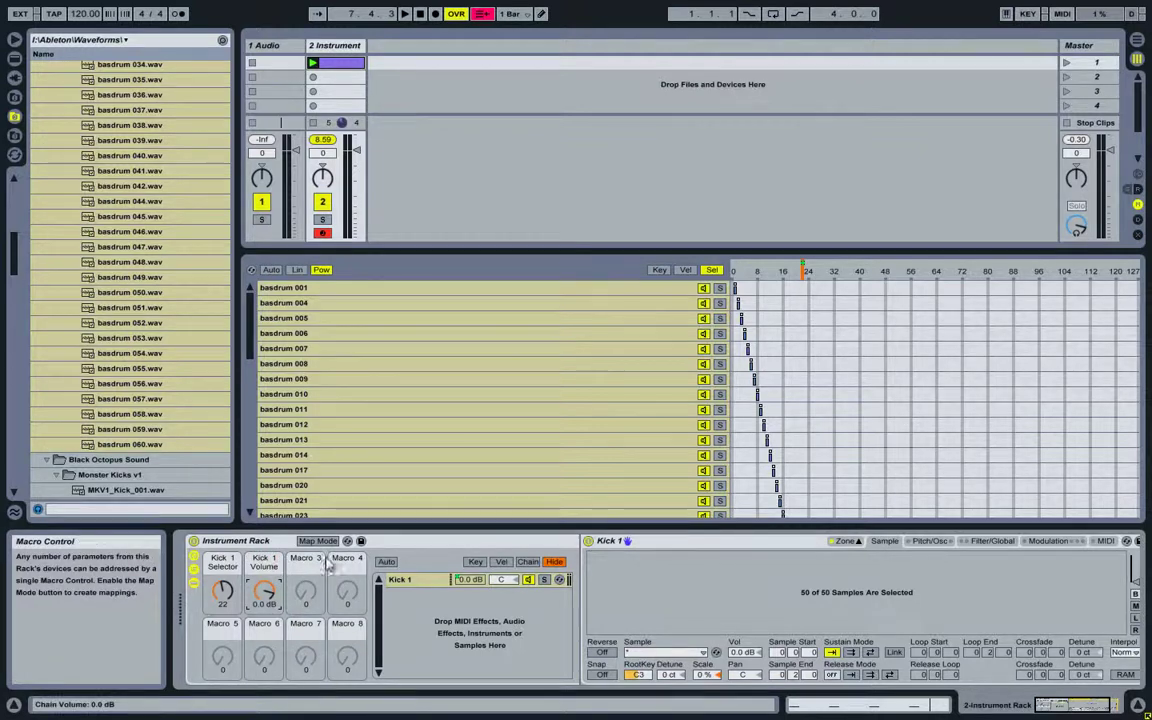
# Step: Rename the instrument rack to Kicks
pyautogui.click(265, 541)
pyautogui.hotkey('ctrl', 'r')
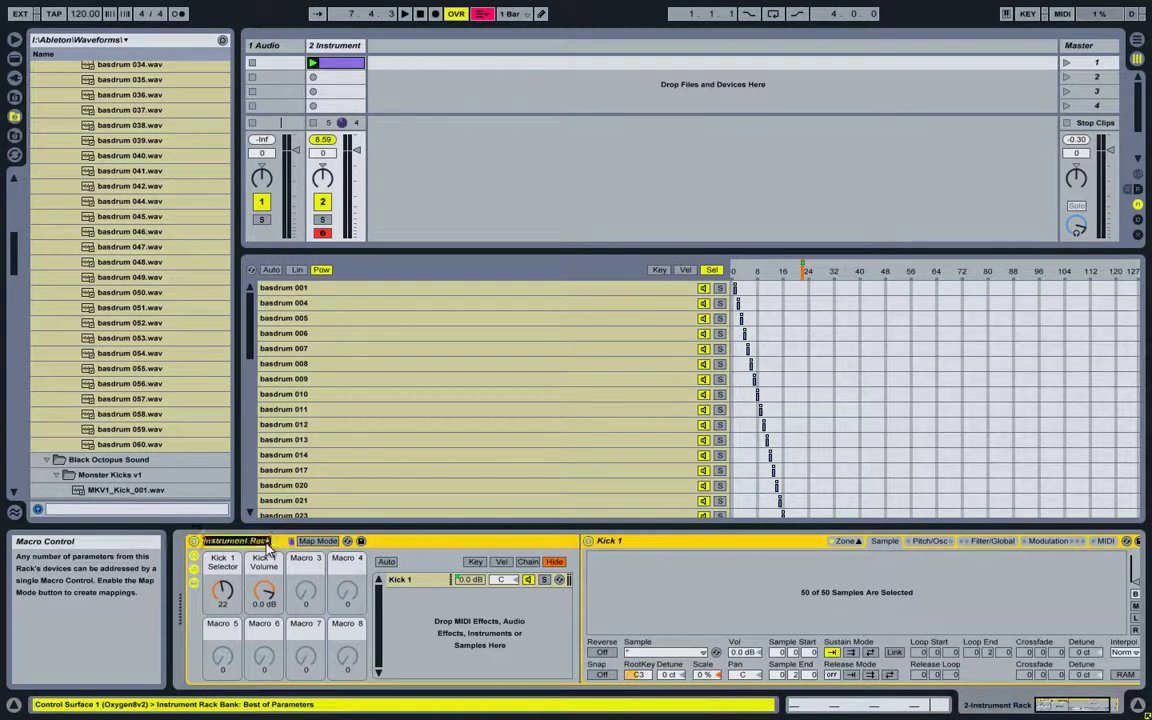
pyautogui.write('Kick')
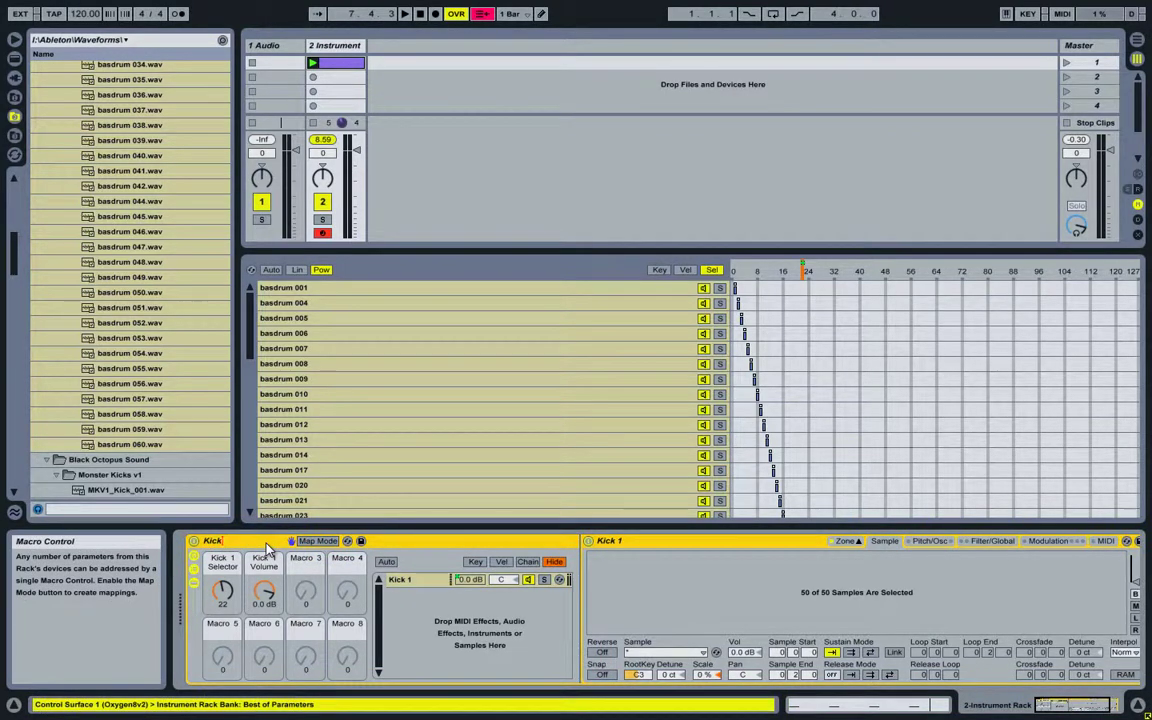
pyautogui.write('s')
pyautogui.press('Return')
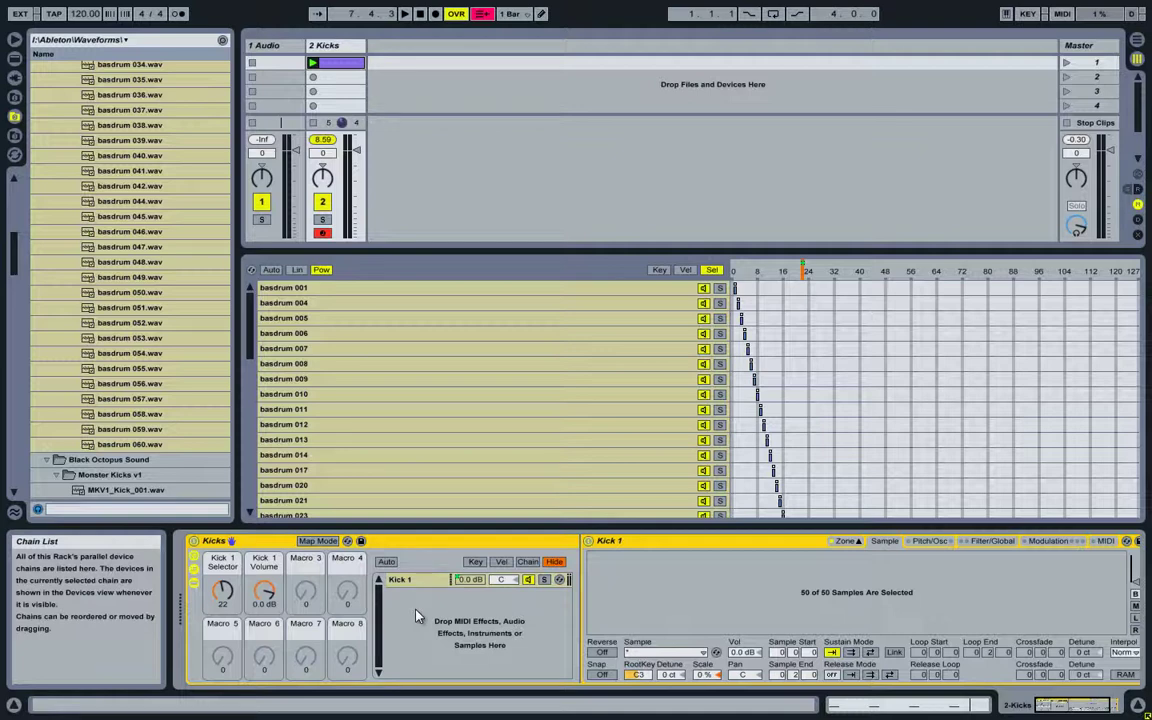
# Step: Duplicate the Kick 1 chain and delete all the basdrum samples from the copy's Sampler
pyautogui.click(405, 581)
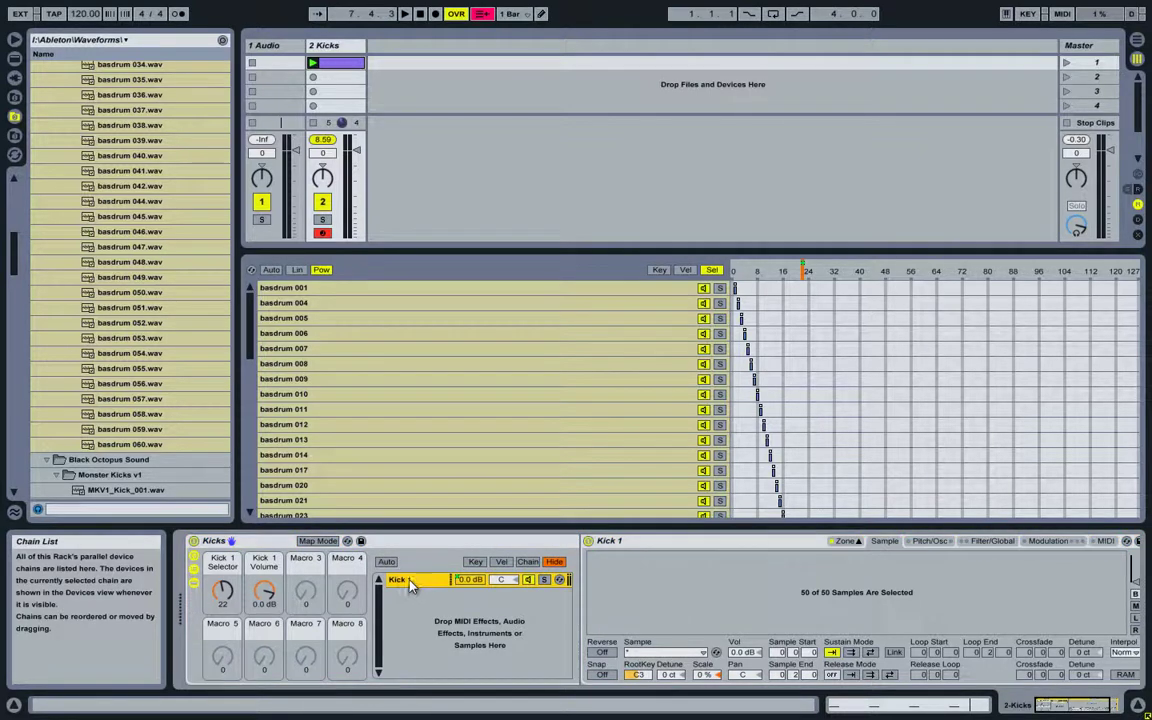
pyautogui.rightClick(410, 583)
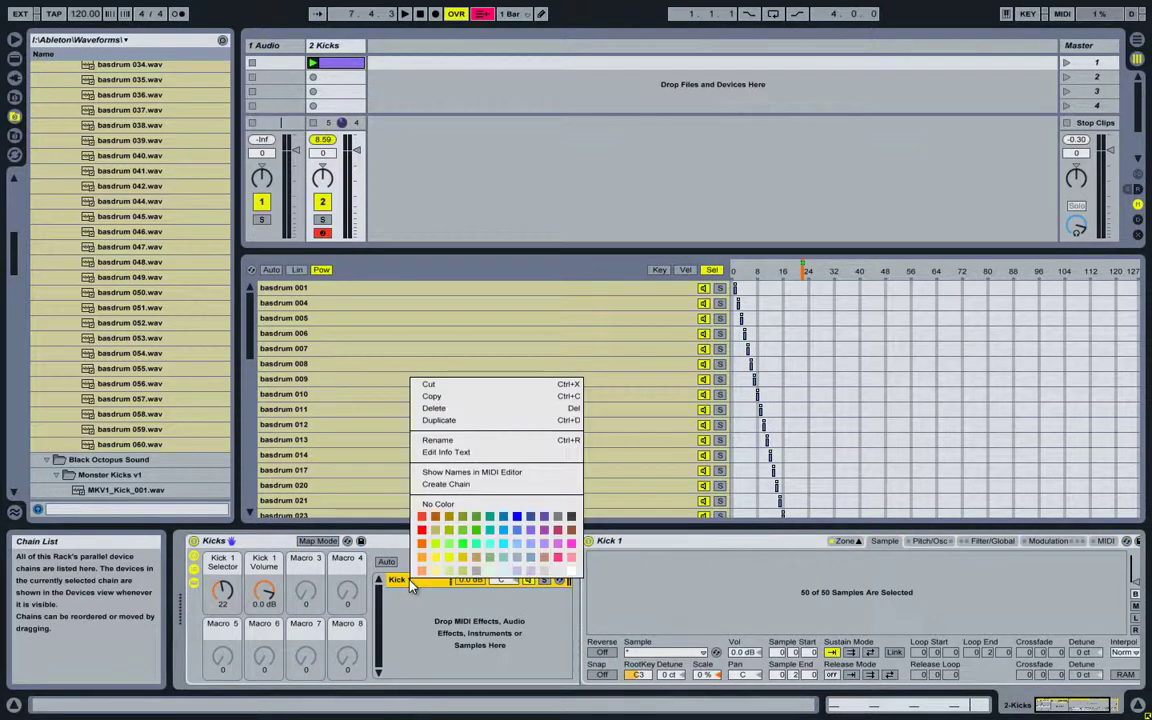
pyautogui.click(437, 421)
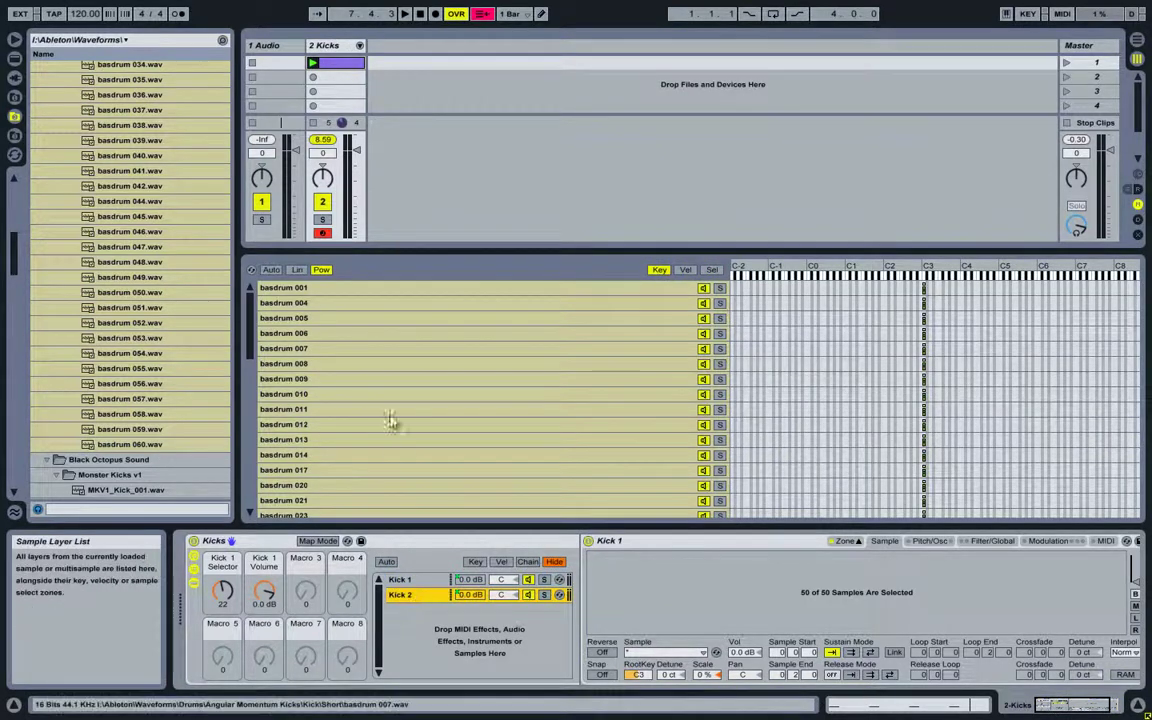
pyautogui.moveTo(250, 300); pyautogui.dragTo(283, 292)
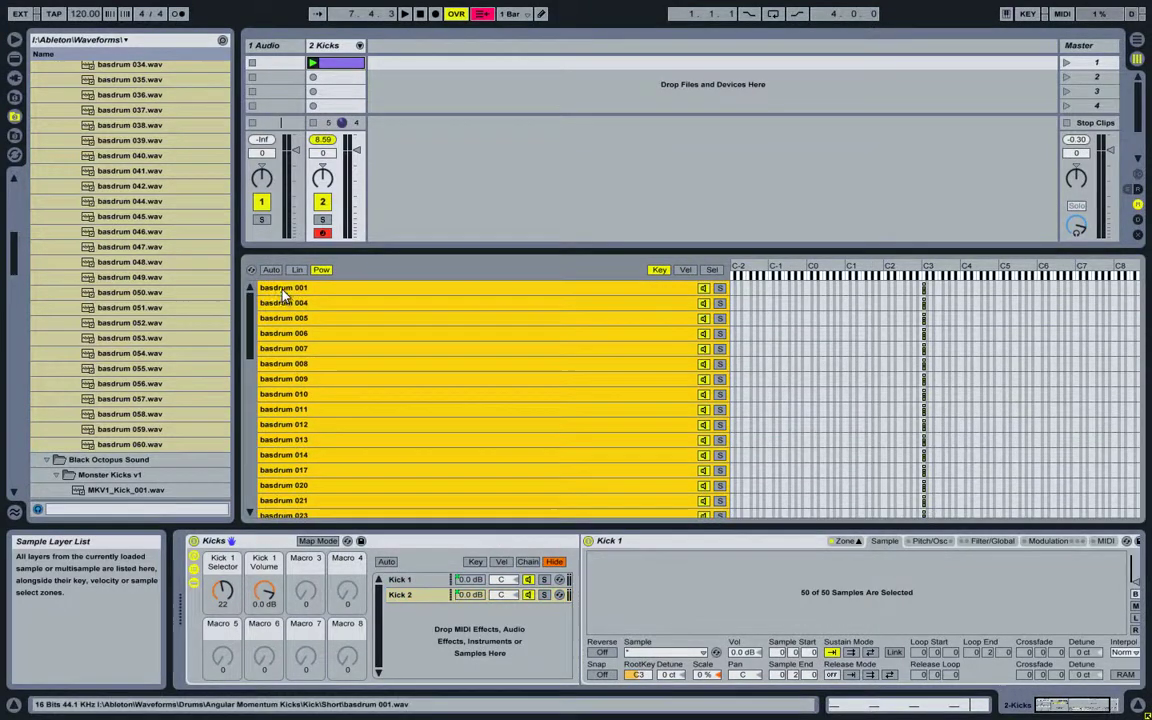
pyautogui.press('Delete')
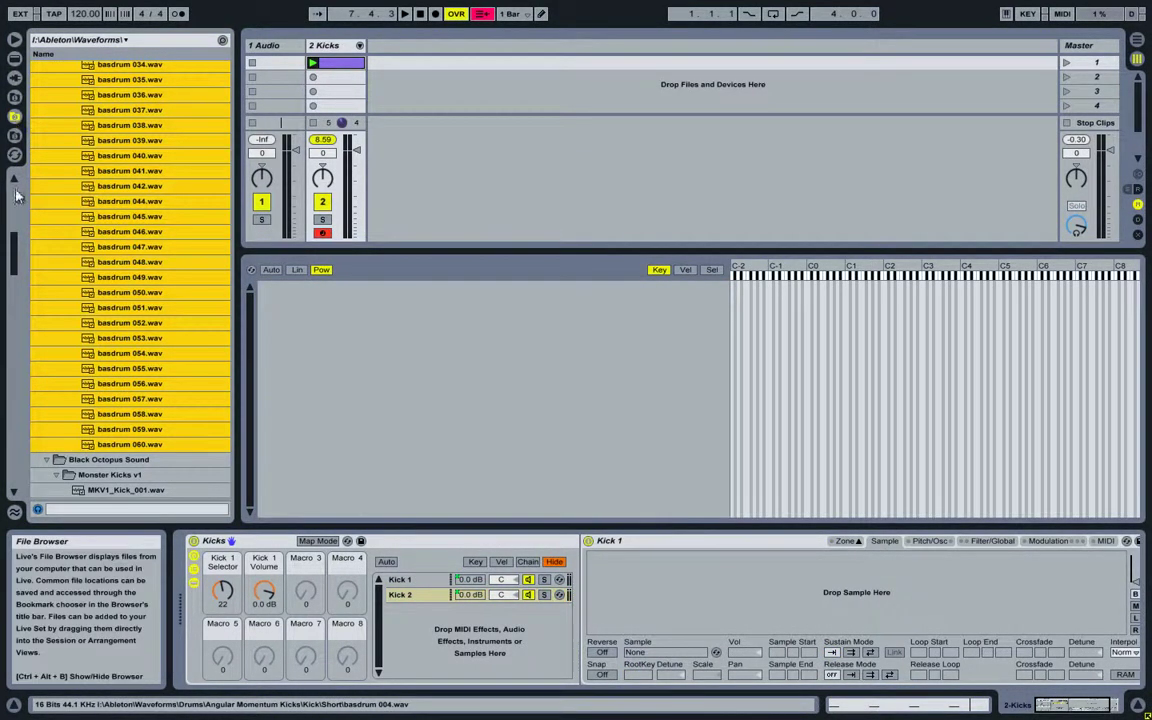
# Step: Load MKV1_Kick_001 through MKV1_Kick_127 from the Black Octopus Monster Kicks v1 folder into the Kick 2 chain's empty Sampler
pyautogui.moveTo(12, 228); pyautogui.dragTo(12, 185)
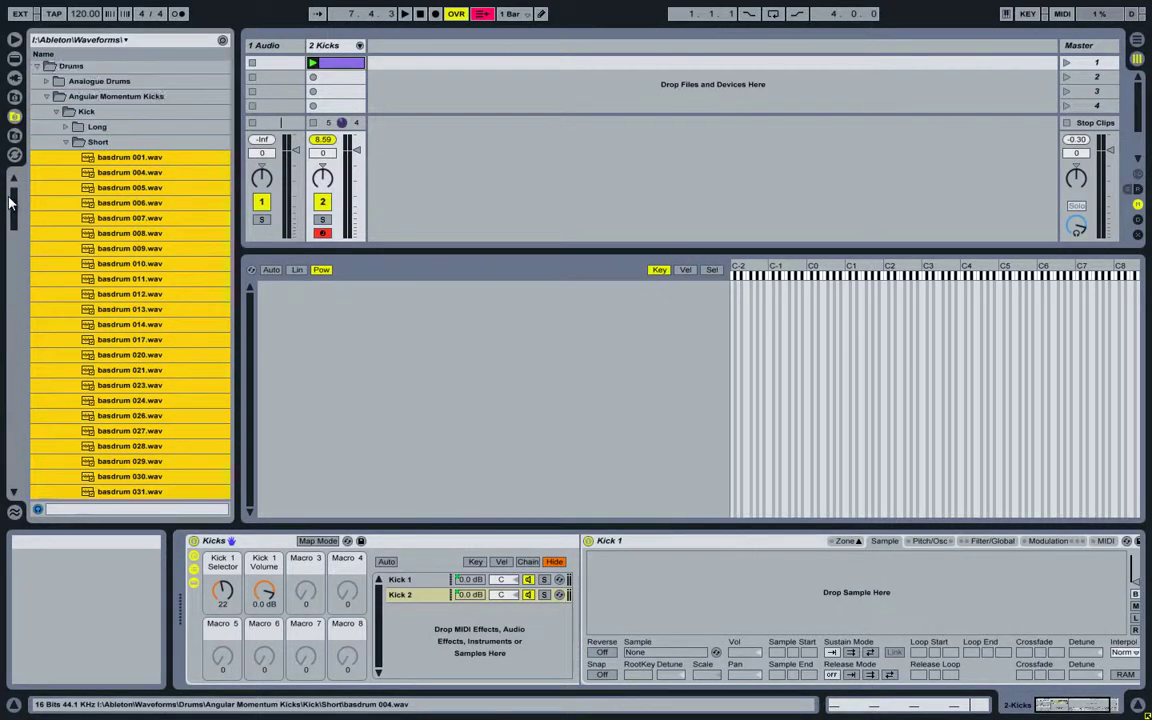
pyautogui.click(65, 142)
pyautogui.click(86, 189)
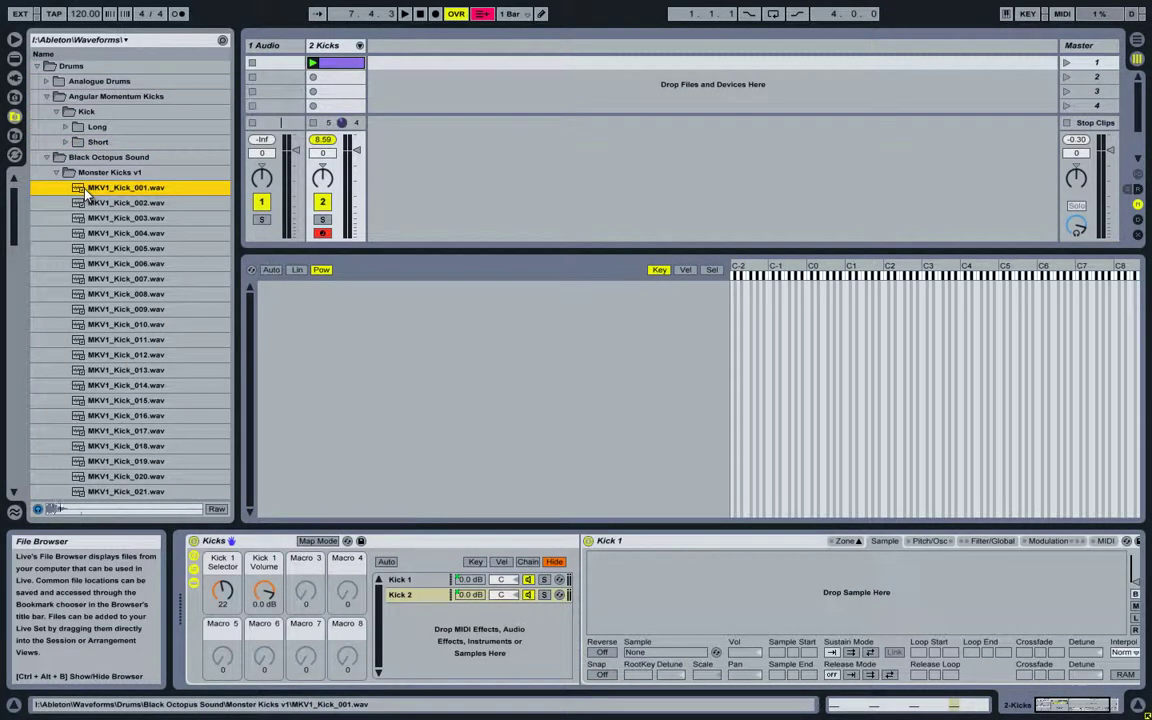
pyautogui.scroll(-6, 86, 192)
pyautogui.scroll(-3, 86, 192)
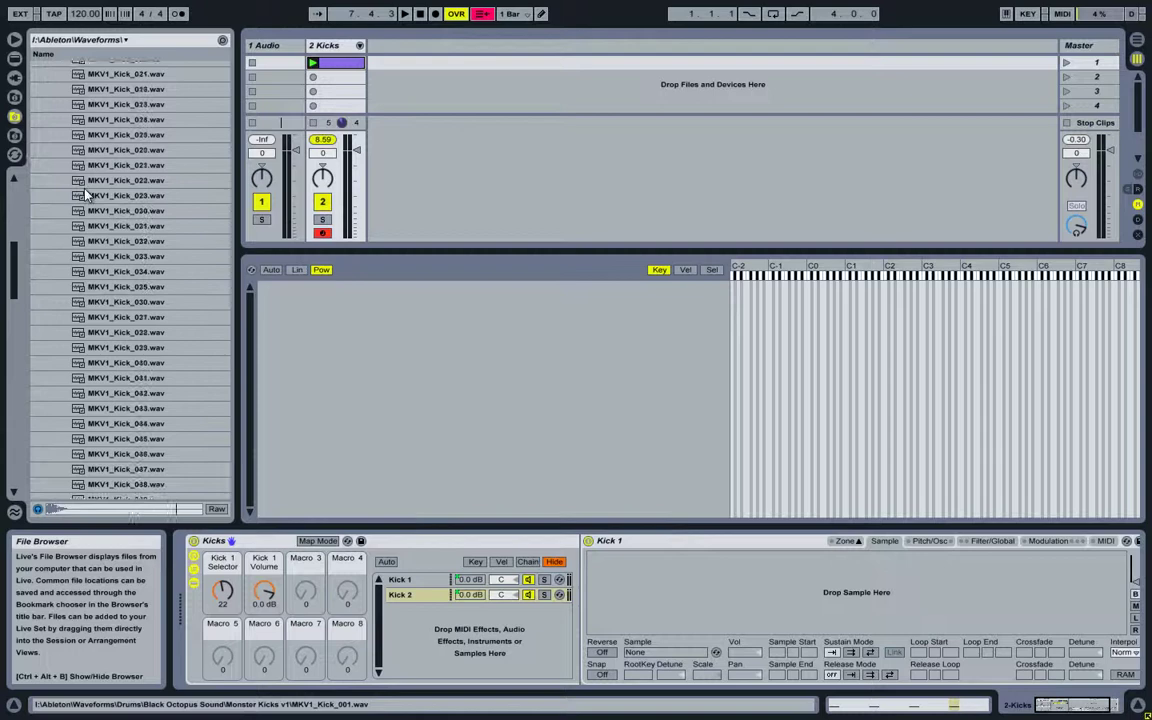
pyautogui.click(54, 424)
pyautogui.scroll(-8, 65, 428)
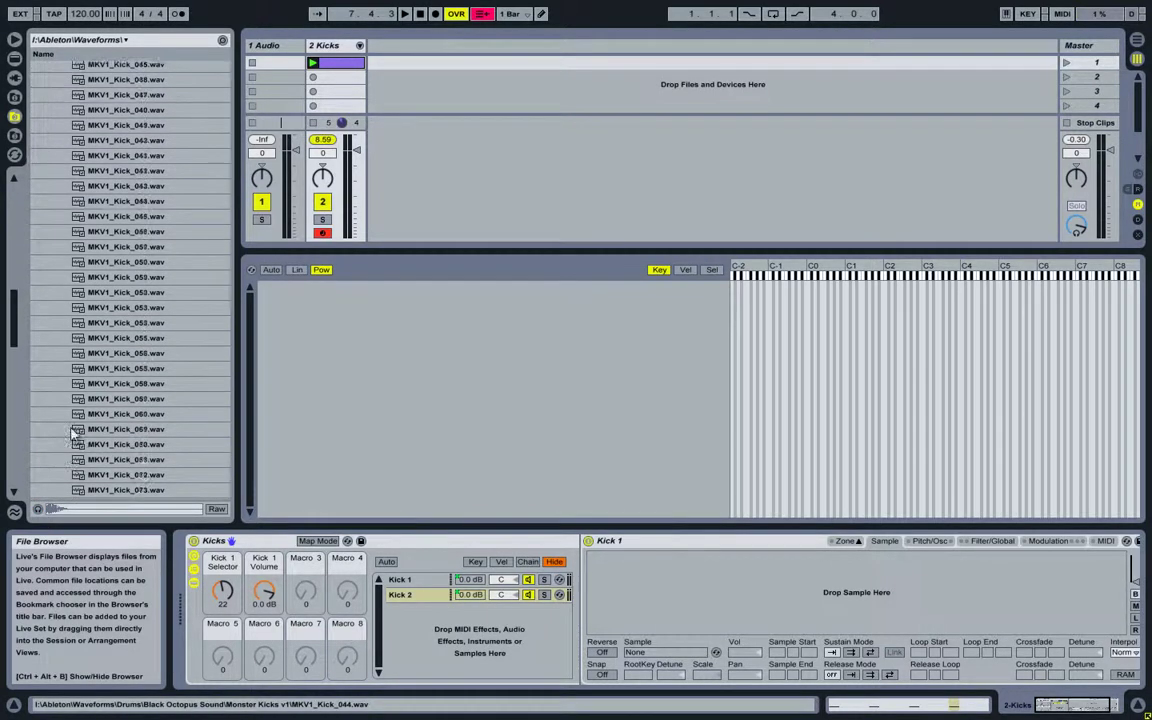
pyautogui.scroll(-5, 73, 432)
pyautogui.click(76, 440)
pyautogui.scroll(-5, 76, 442)
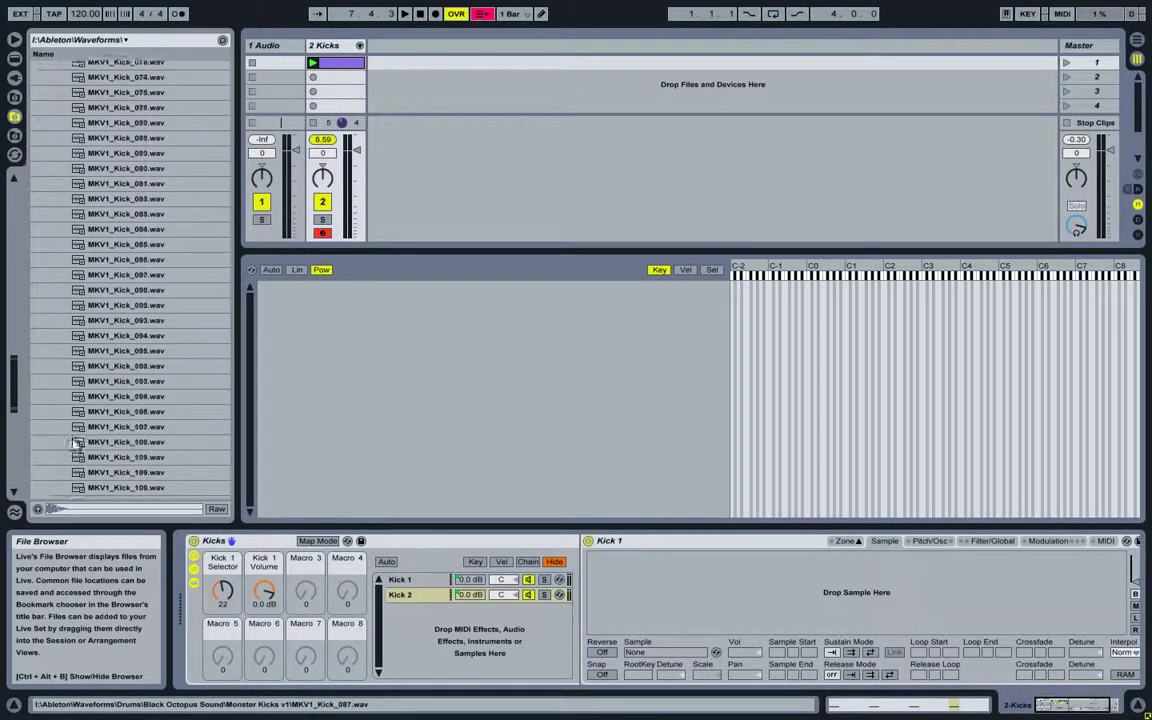
pyautogui.scroll(-10, 80, 440)
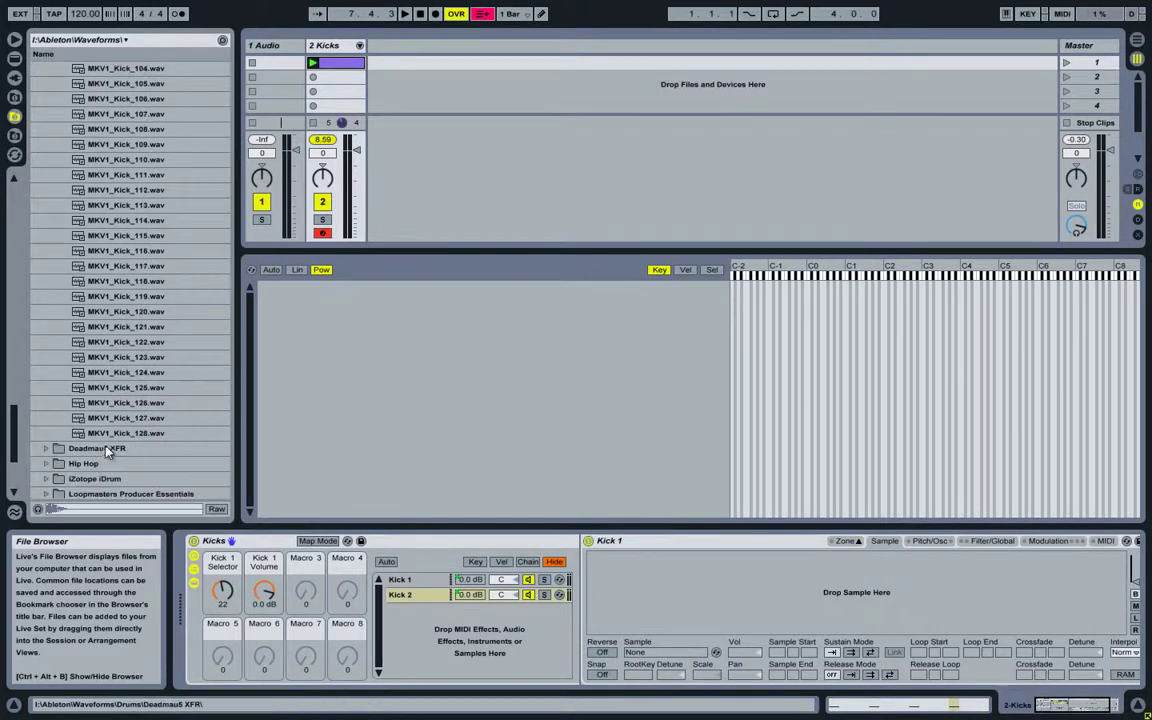
pyautogui.keyDown('shift'); pyautogui.click(126, 437); pyautogui.keyUp('shift')
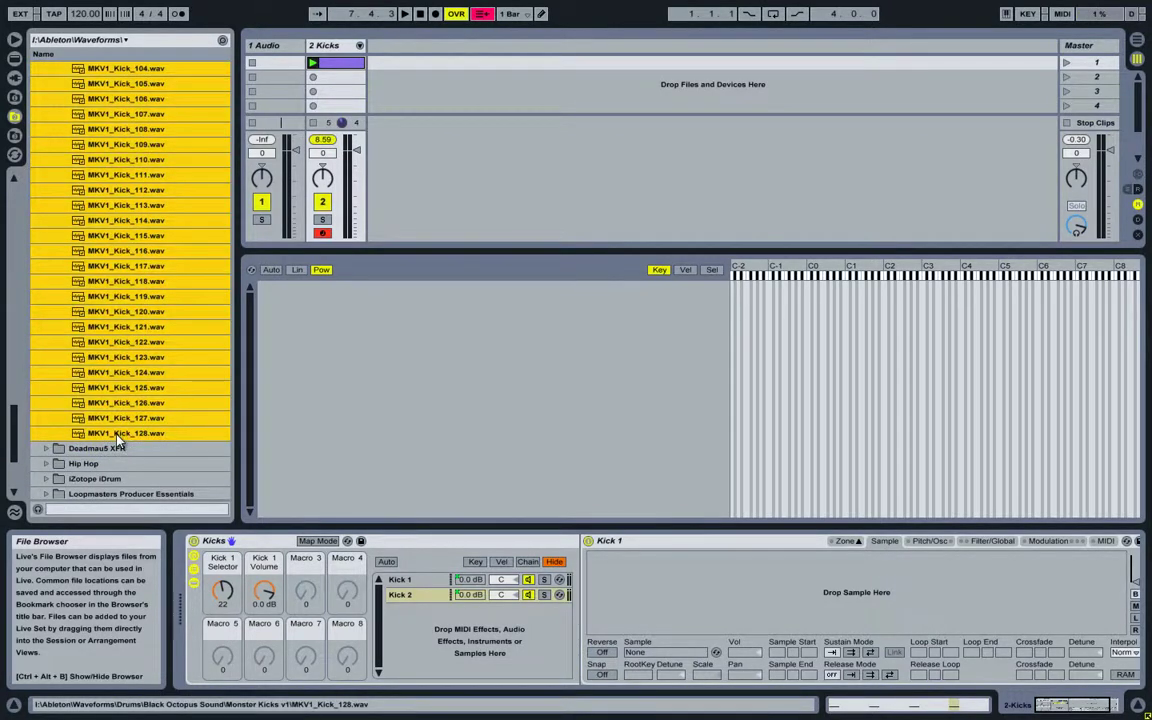
pyautogui.keyDown('ctrl'); pyautogui.click(118, 437); pyautogui.keyUp('ctrl')
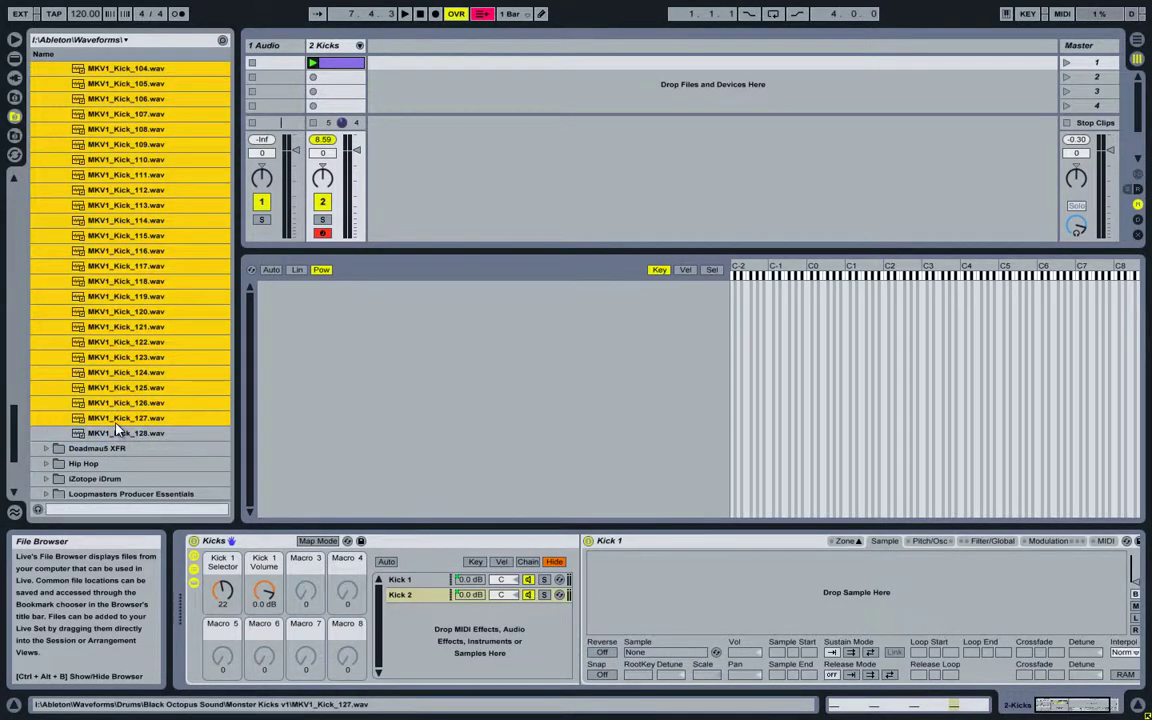
pyautogui.moveTo(345, 419); pyautogui.dragTo(342, 392)
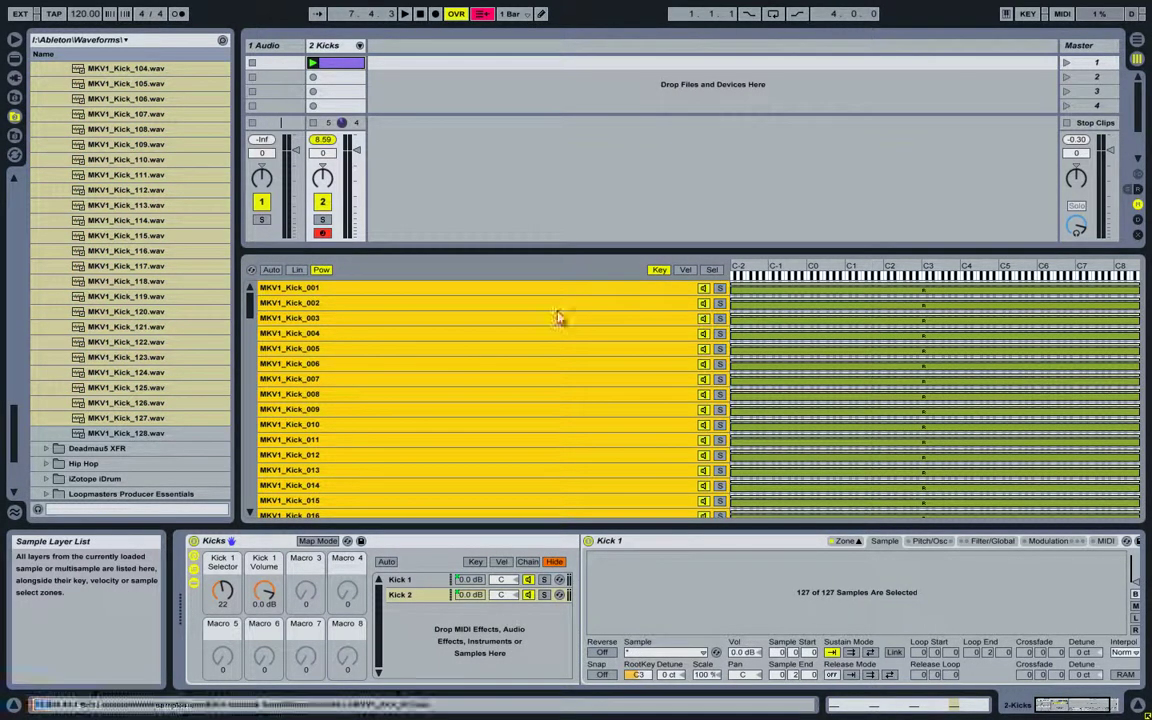
# Step: Narrow the key zones of all the MKV1 samples to C3 and set their key-follow Scale to 0 %
pyautogui.moveTo(733, 295); pyautogui.dragTo(922, 295)
pyautogui.moveTo(1139, 302); pyautogui.dragTo(924, 302)
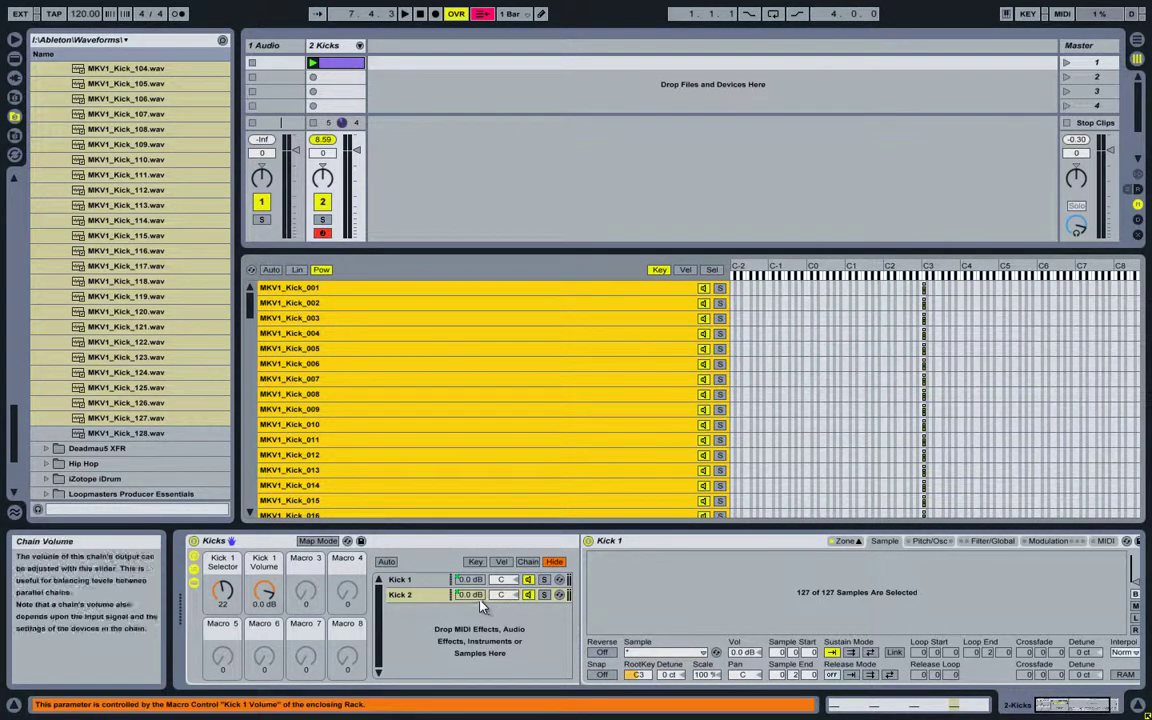
pyautogui.click(706, 676)
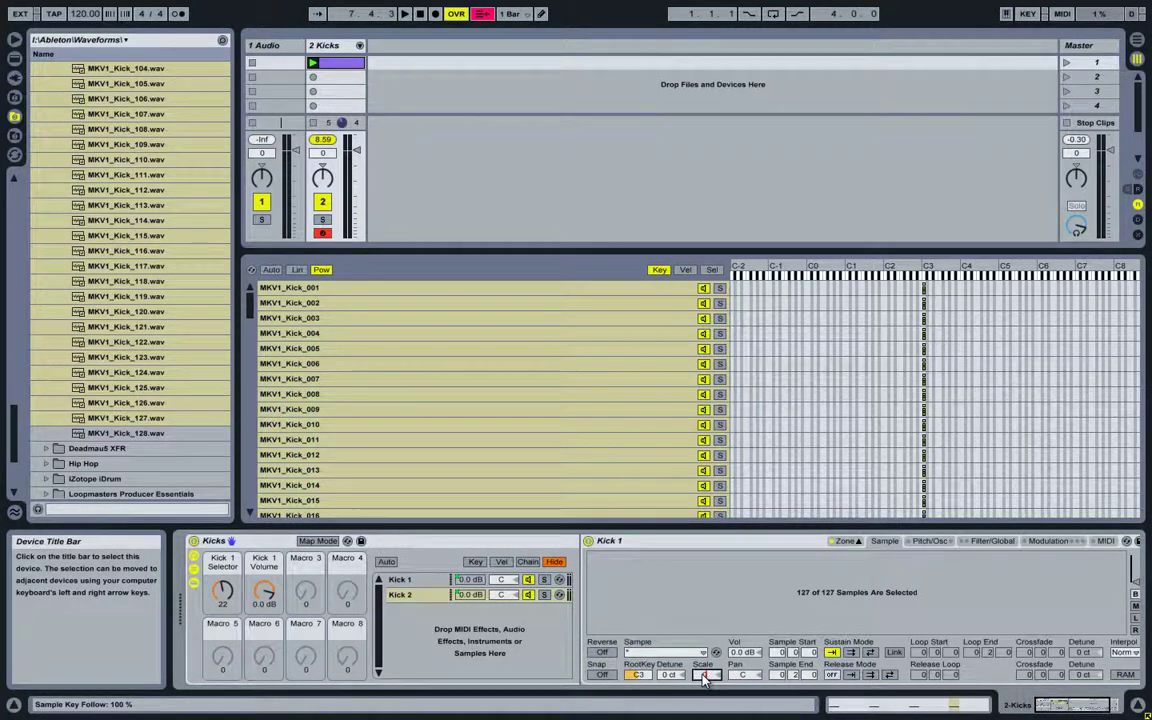
# Step: Show the sample select zones of the MKV1 layers and distribute their ranges equally
pyautogui.click(712, 271)
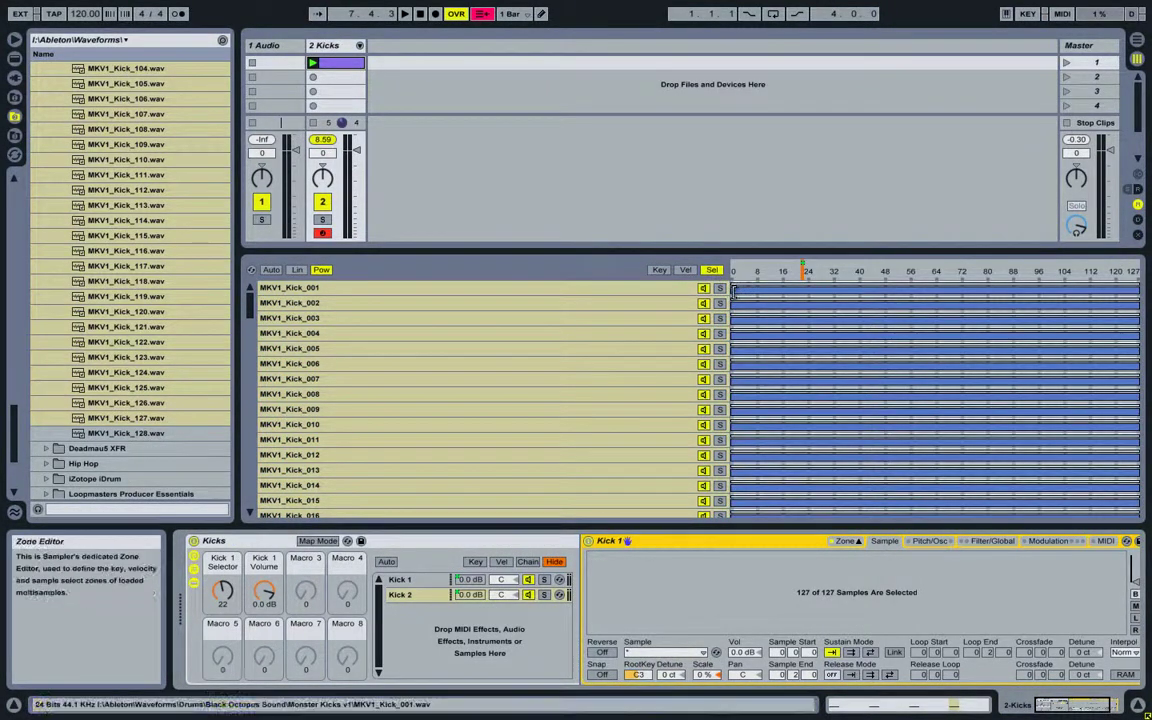
pyautogui.click(736, 290)
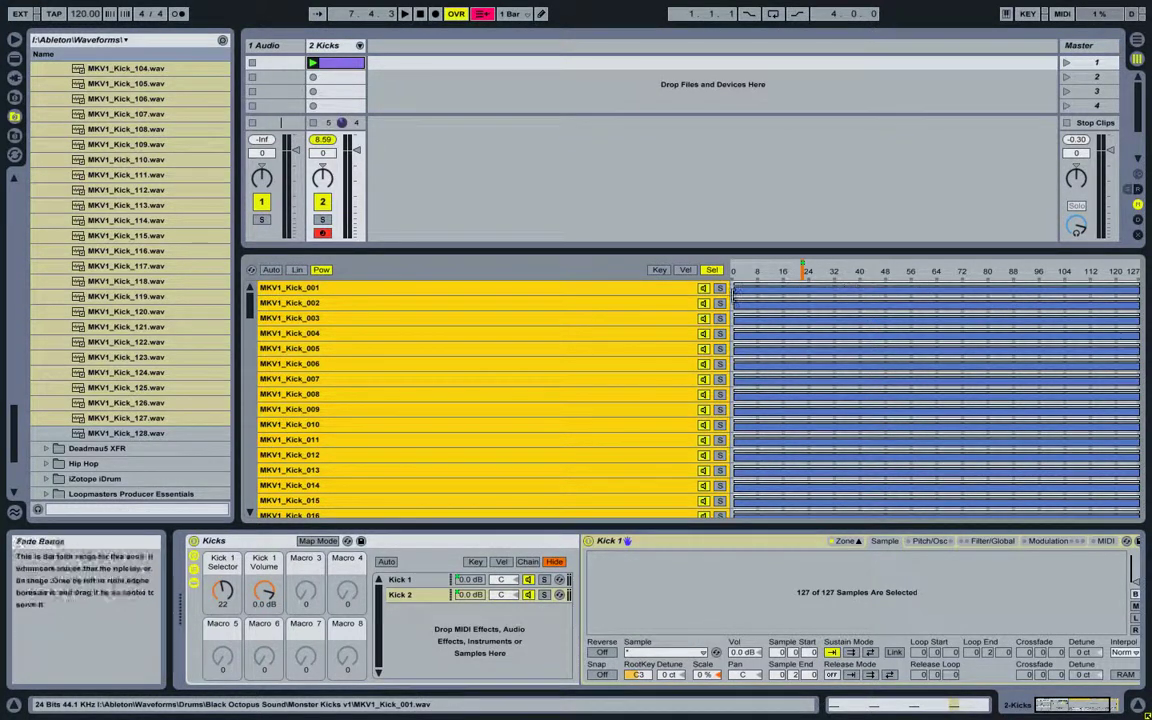
pyautogui.rightClick(819, 289)
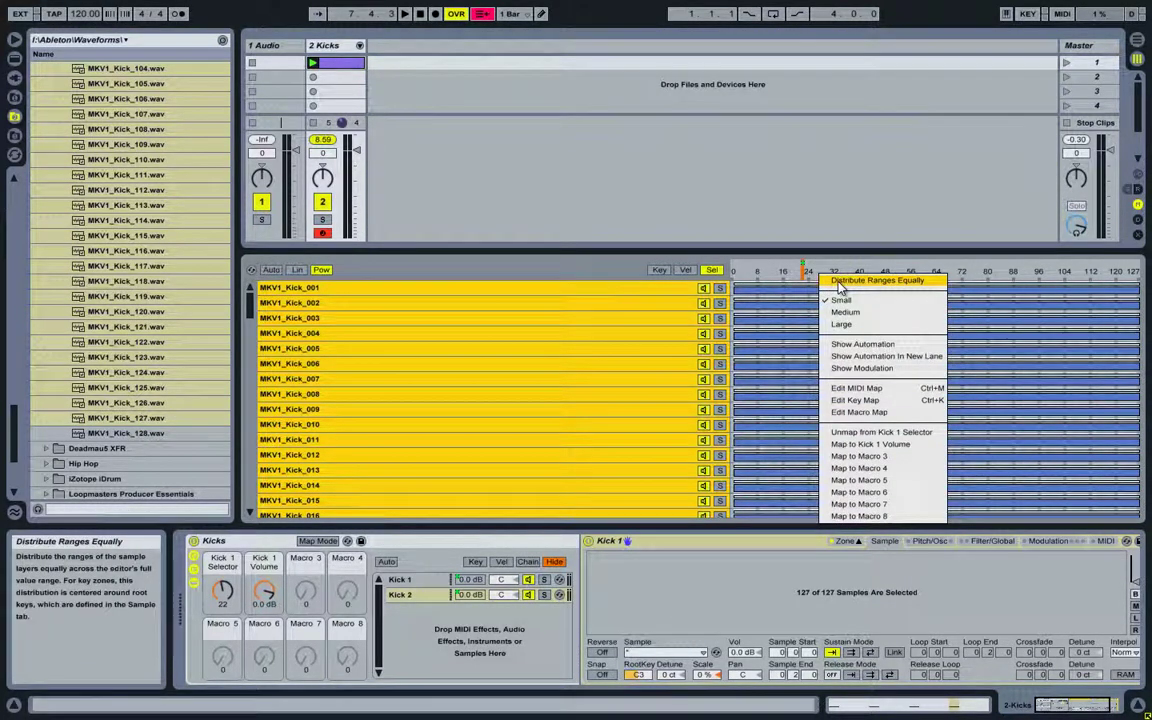
pyautogui.click(840, 284)
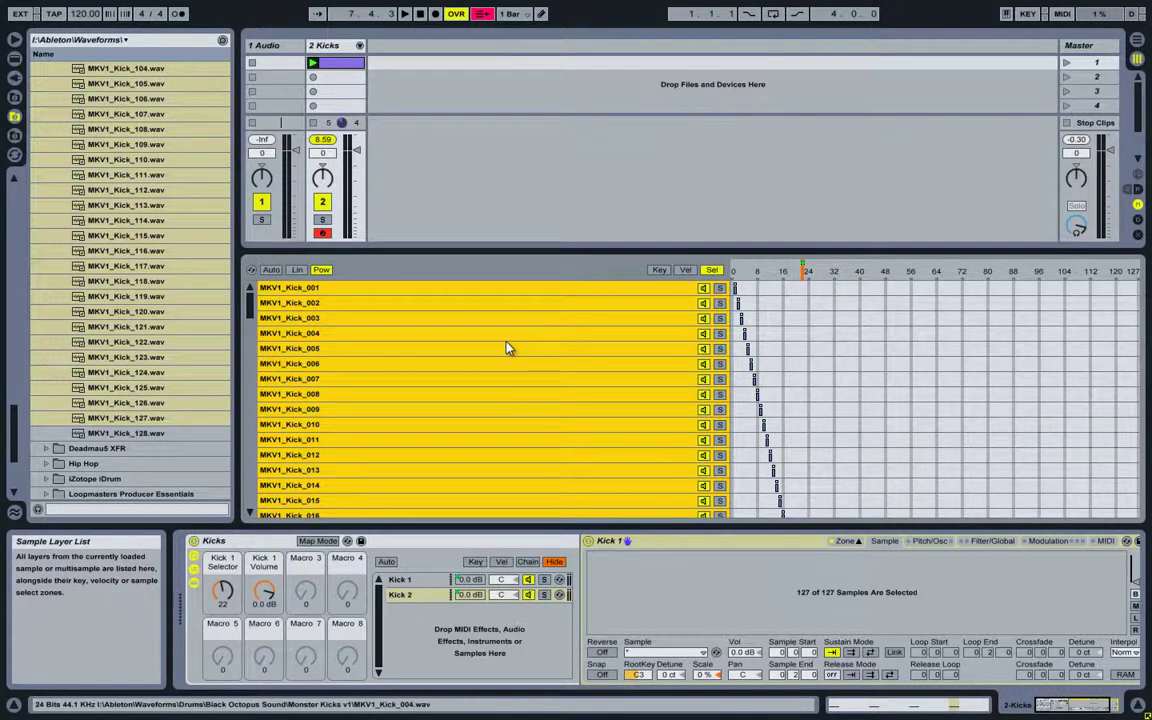
# Step: Compare the sample layers of the Kick 1 and Kick 2 chains and check the Kick 1 Selector macro
pyautogui.click(405, 580)
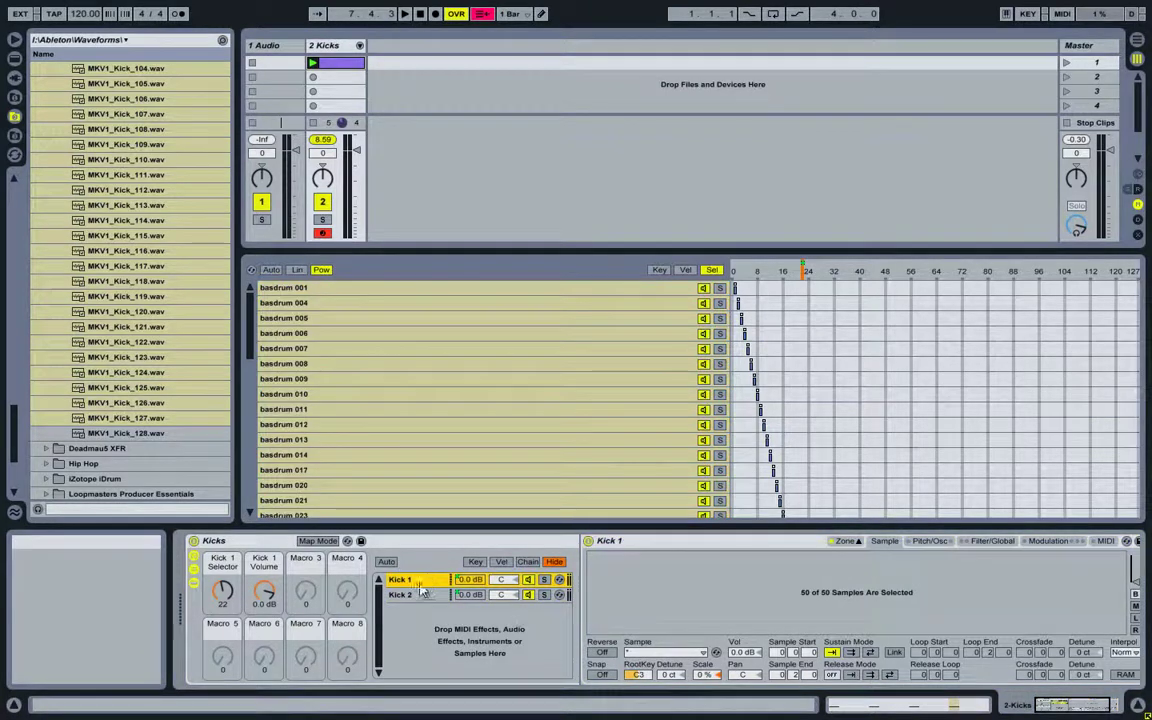
pyautogui.click(418, 596)
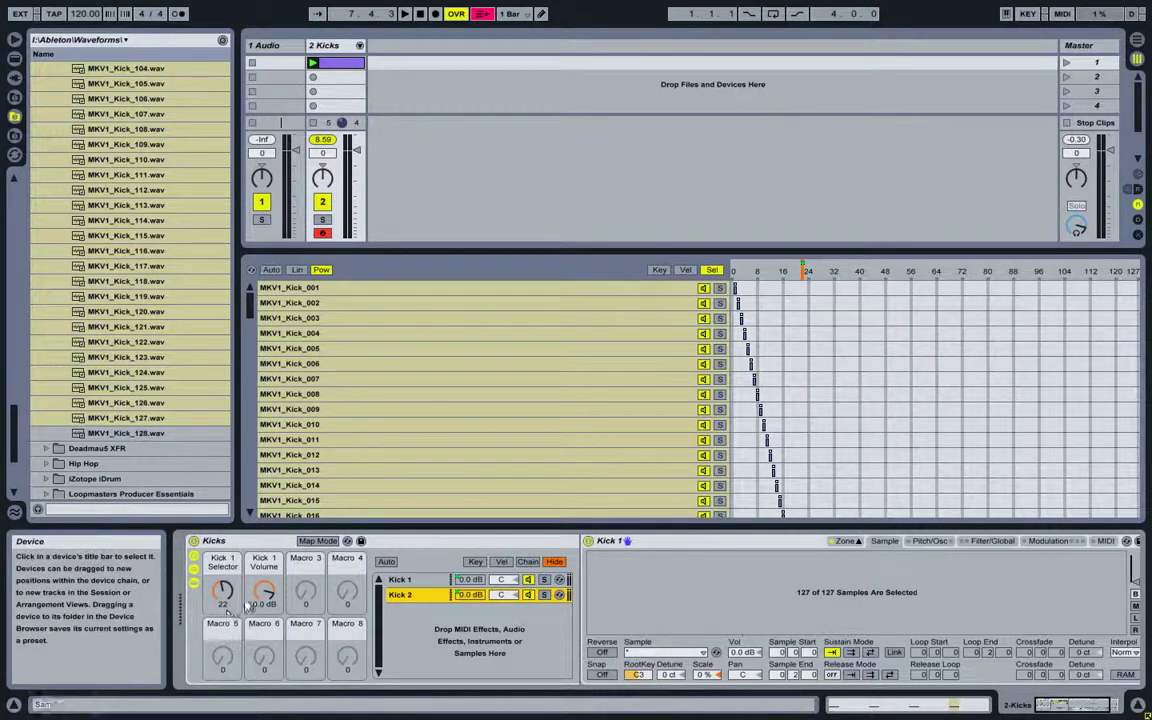
pyautogui.moveTo(223, 598); pyautogui.dragTo(201, 516)
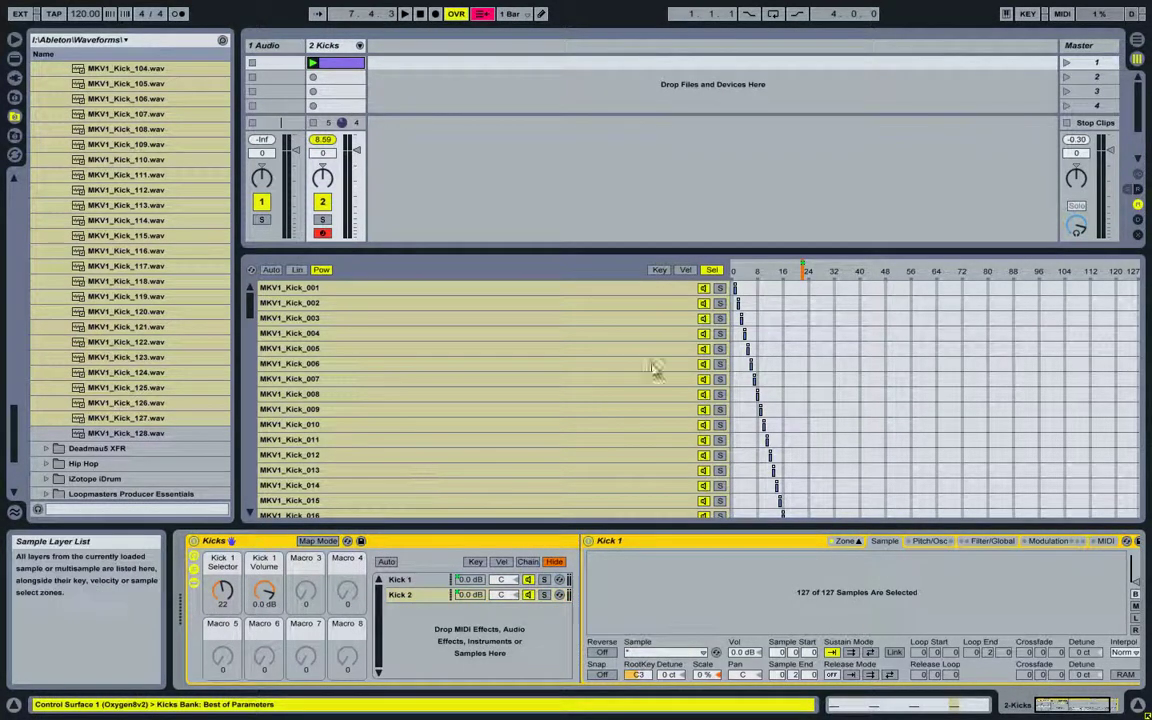
# Step: Unmap the Kick 2 chain's sample selector from Kick 1 Selector and map it to Macro 3
pyautogui.click(423, 597)
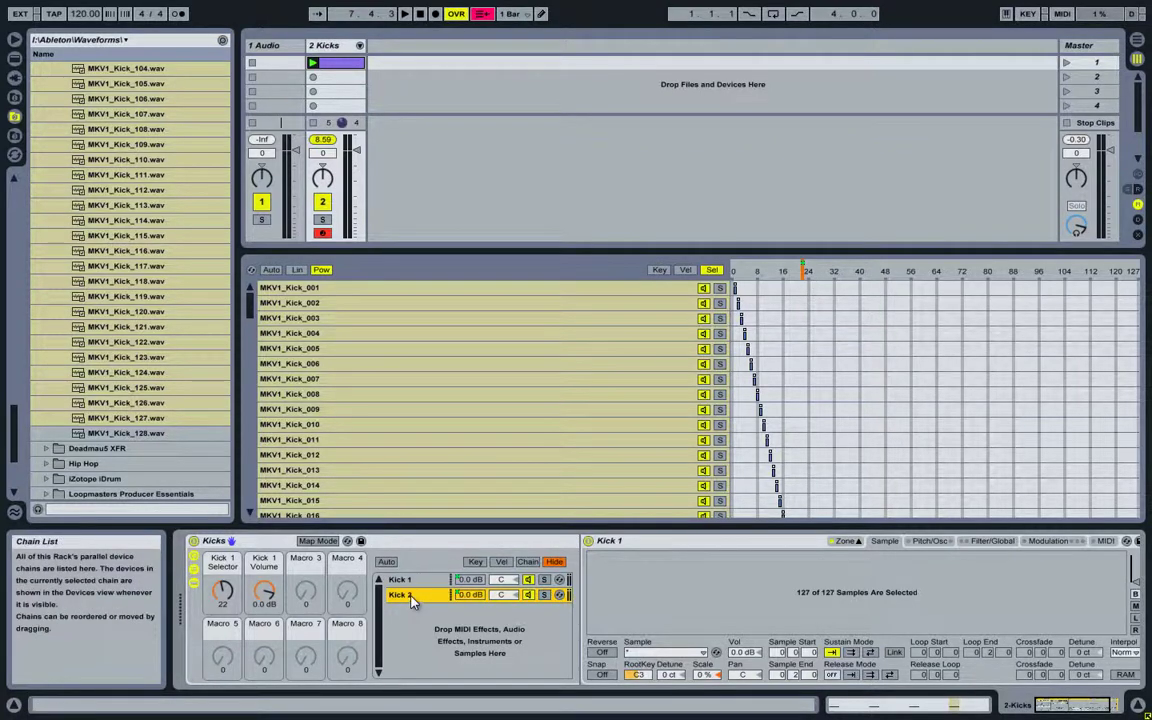
pyautogui.rightClick(806, 276)
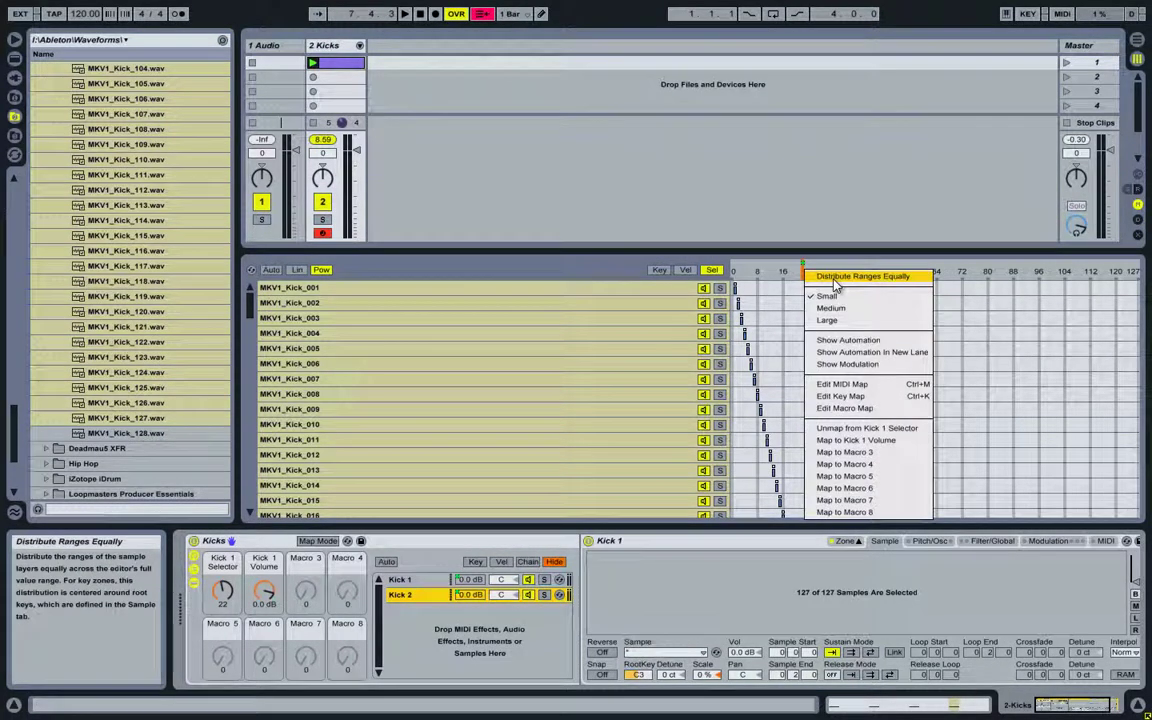
pyautogui.click(831, 432)
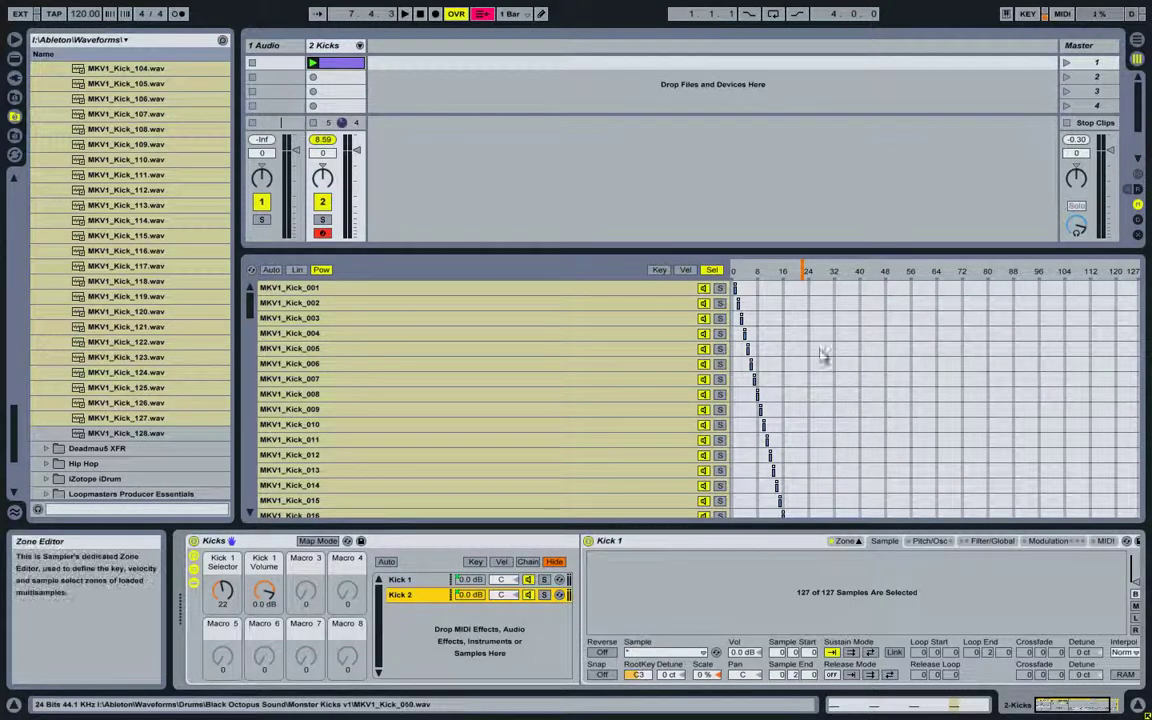
pyautogui.rightClick(805, 271)
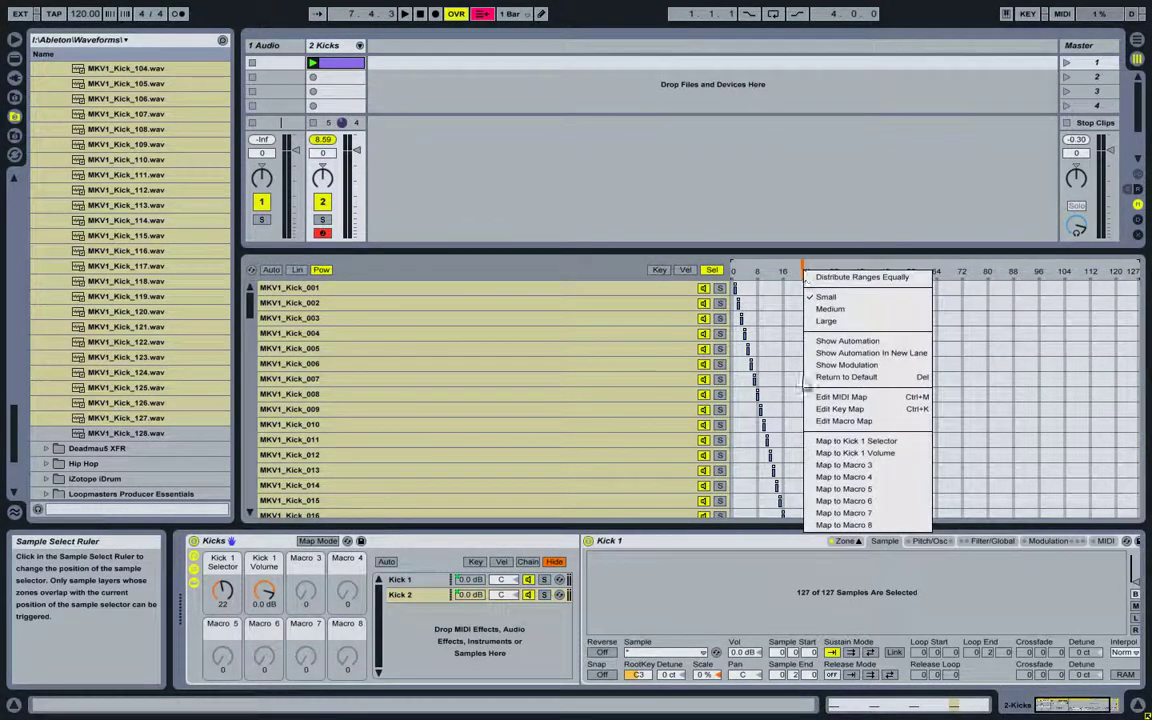
pyautogui.click(820, 466)
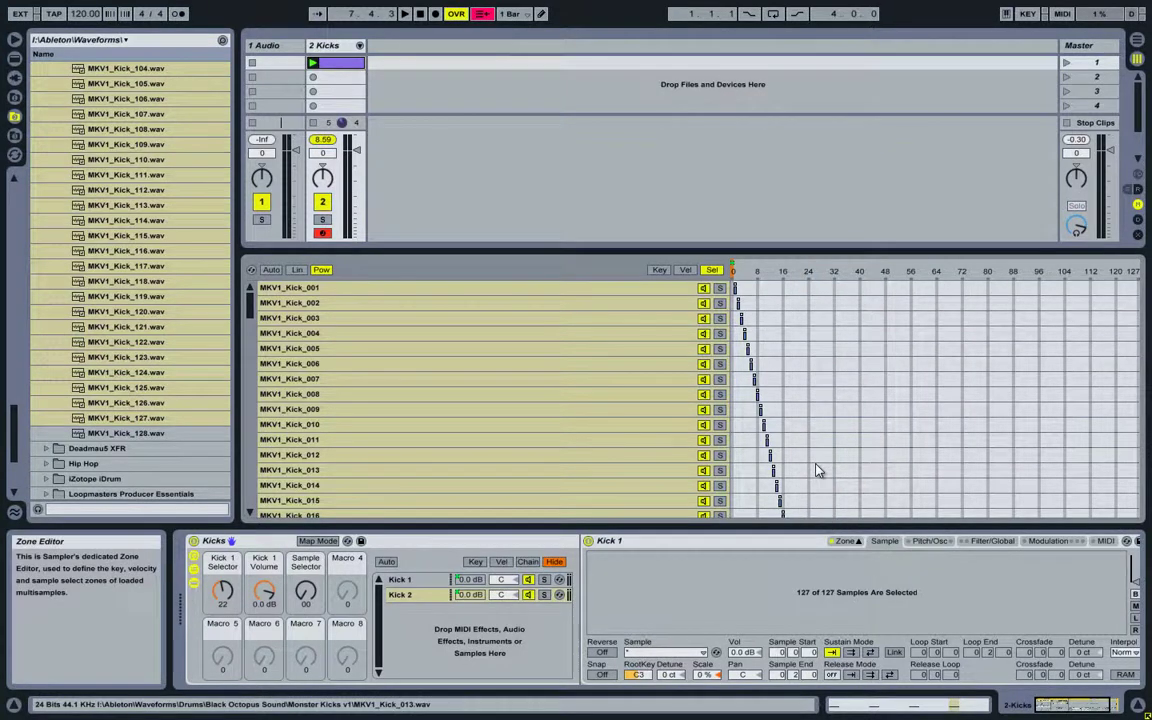
pyautogui.moveTo(306, 593); pyautogui.dragTo(307, 598)
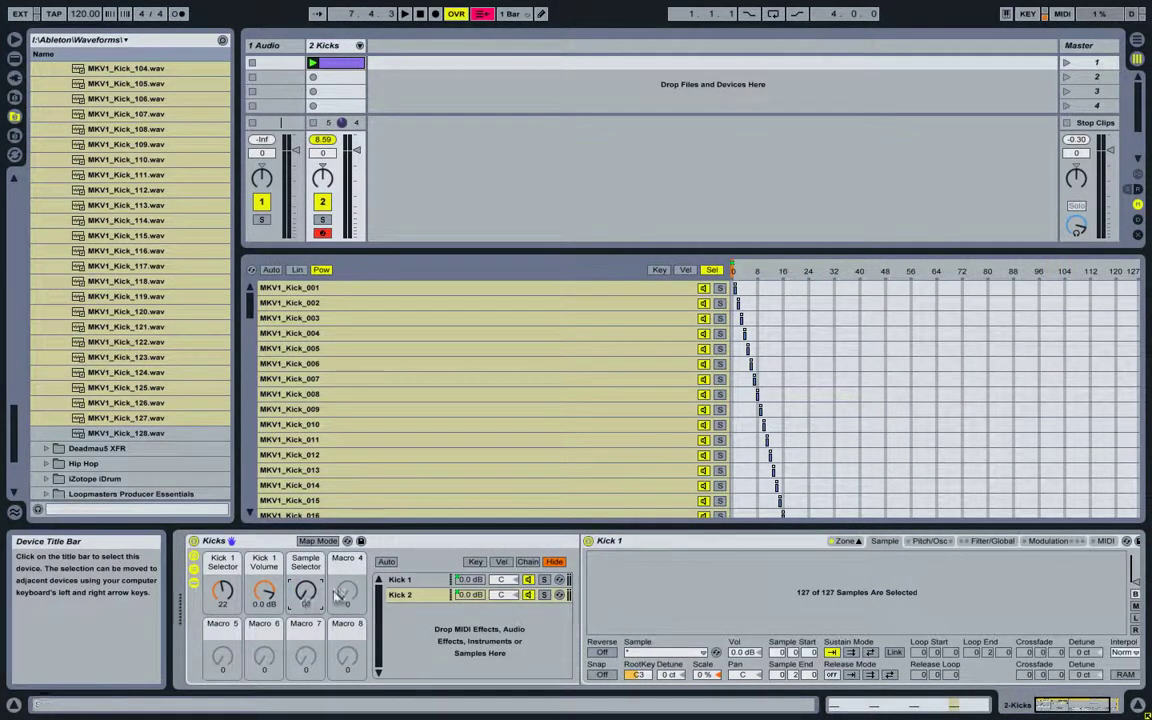
# Step: Unmap the Kick 2 chain's volume from Kick 1 Volume and map it to Macro 4
pyautogui.click(476, 601)
pyautogui.rightClick(474, 598)
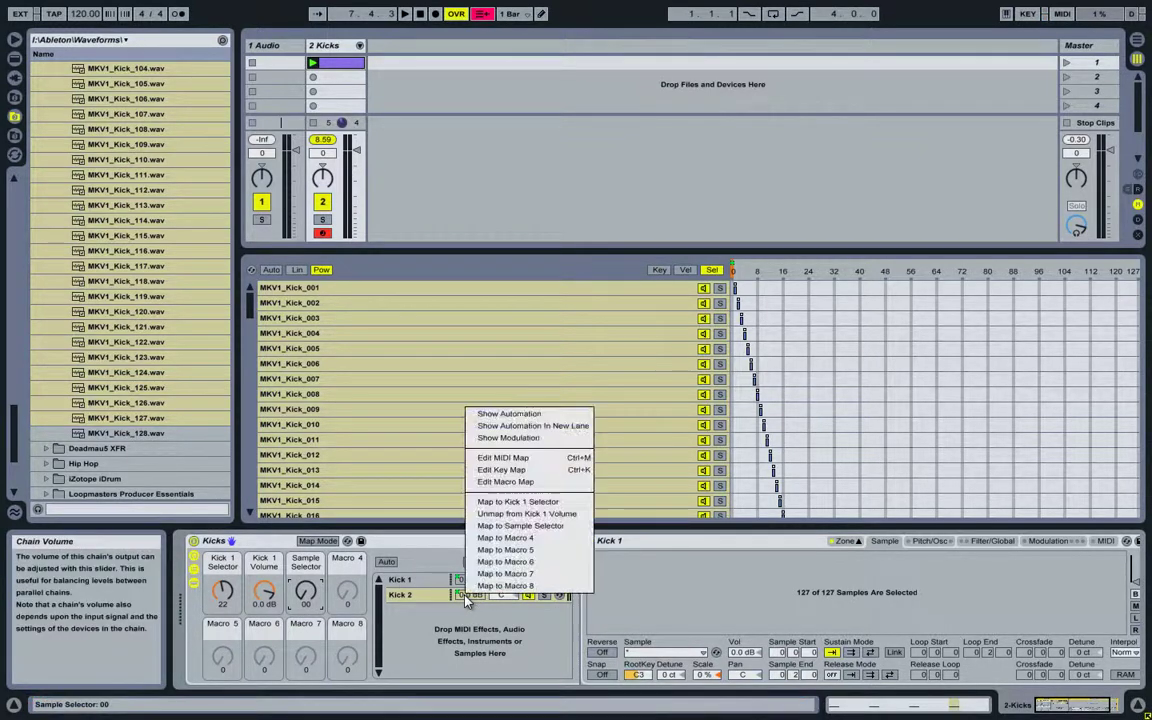
pyautogui.click(512, 514)
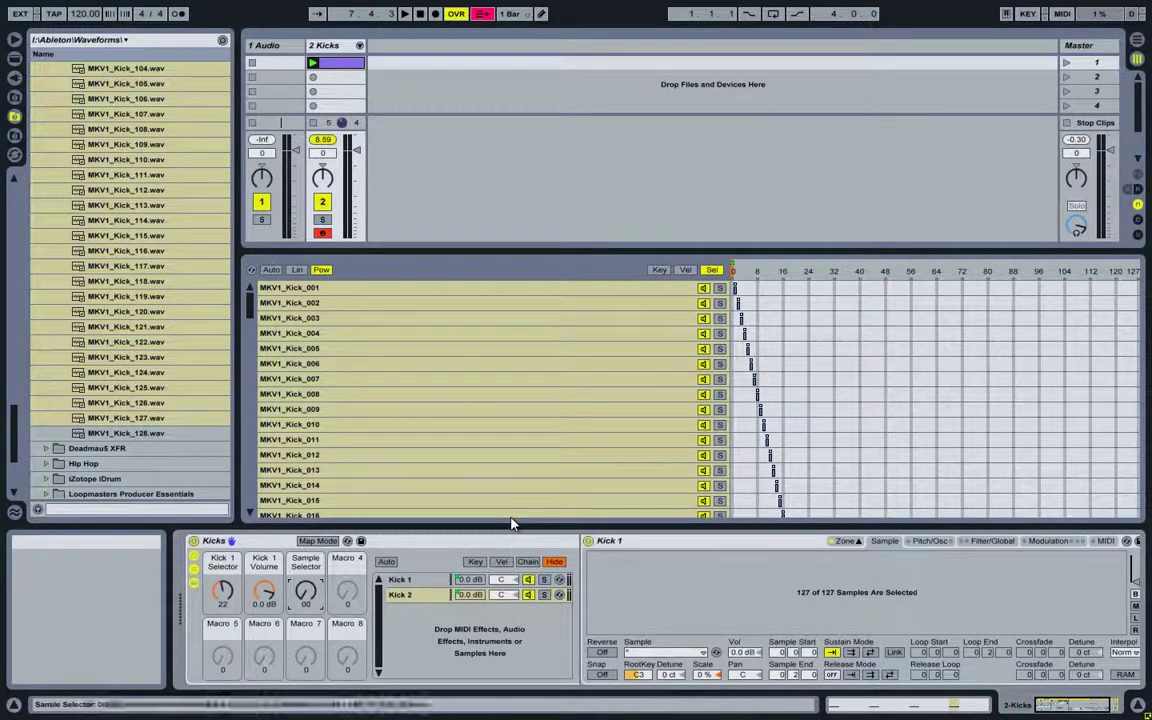
pyautogui.rightClick(472, 596)
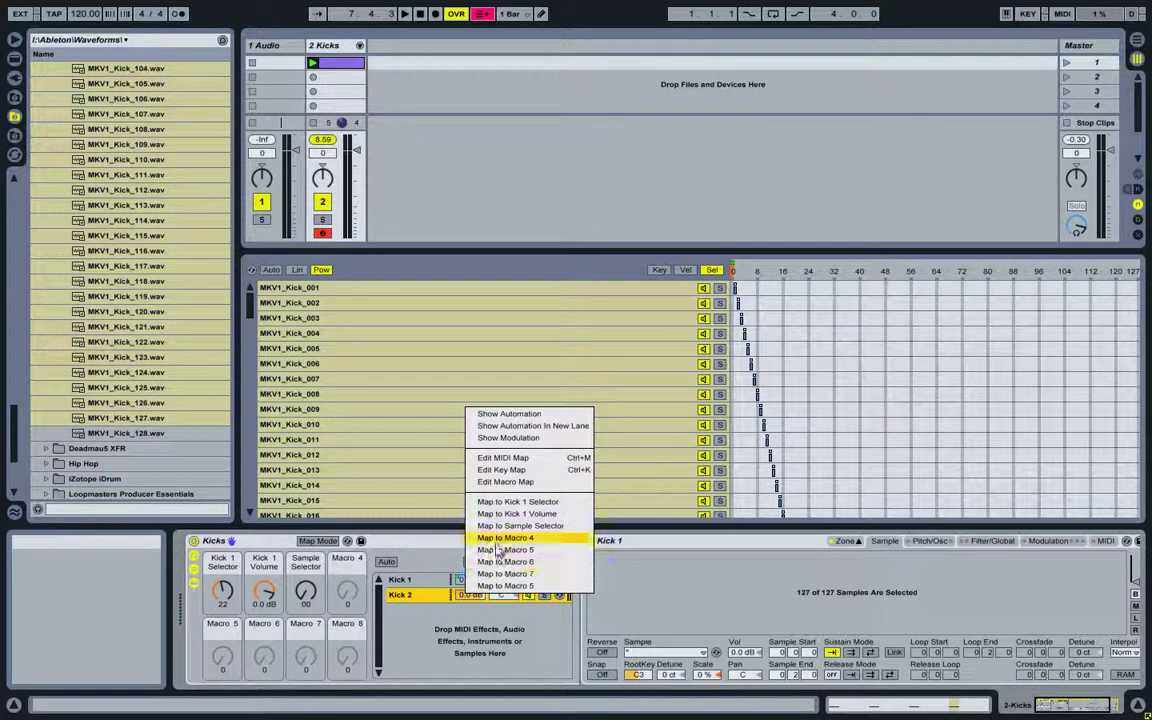
pyautogui.click(490, 575)
# Step: Rename the Kick 2 chain's sample selector macro to Kick 2 Selector and its volume macro to Kick 2 Volume
pyautogui.click(308, 569)
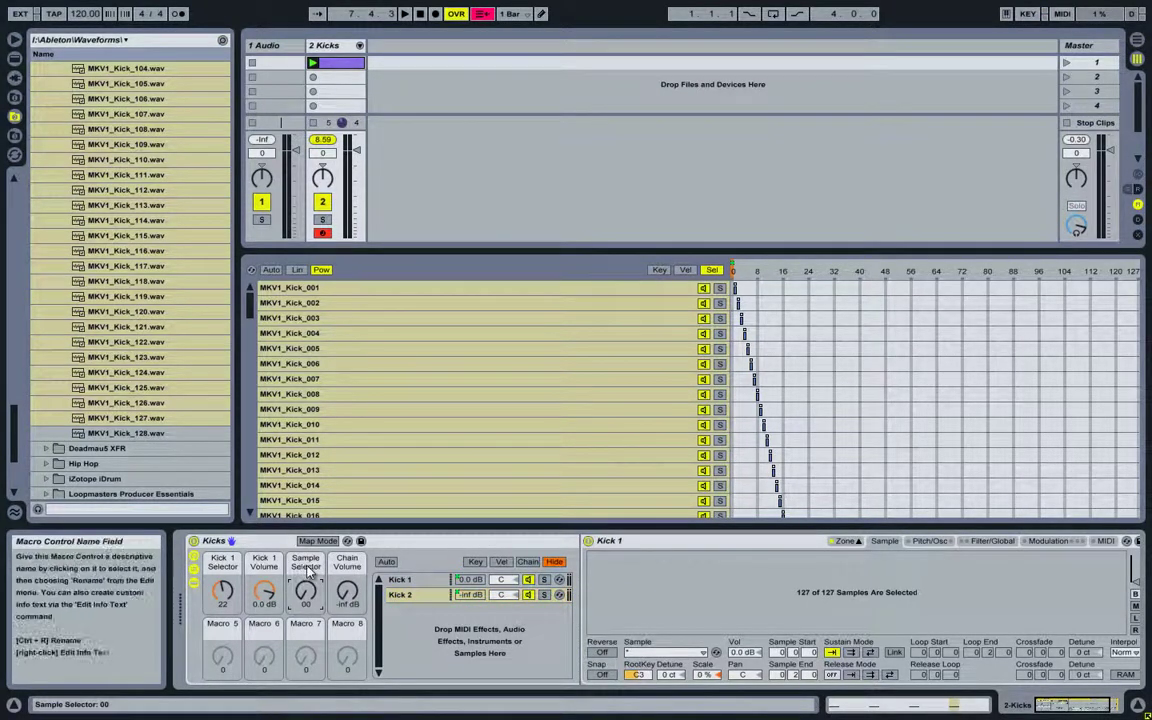
pyautogui.hotkey('ctrl', 'r')
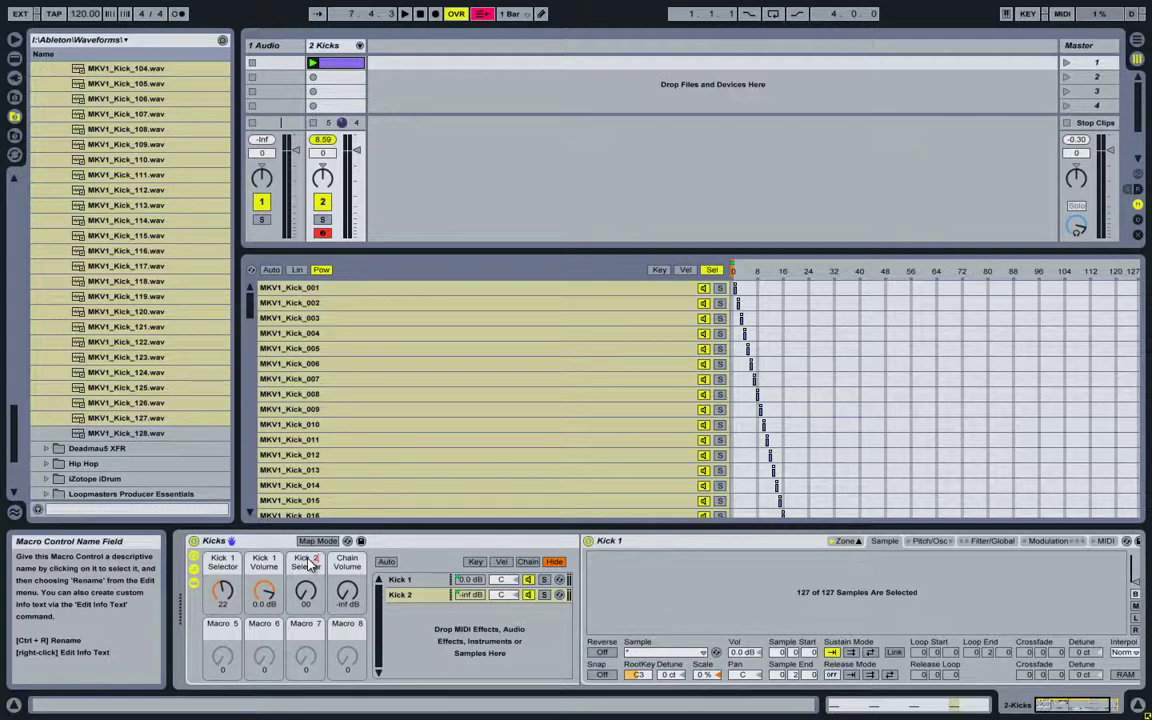
pyautogui.write('Kick 2 Selector')
pyautogui.click(347, 562)
pyautogui.hotkey('ctrl', 'r')
pyautogui.press('Return')
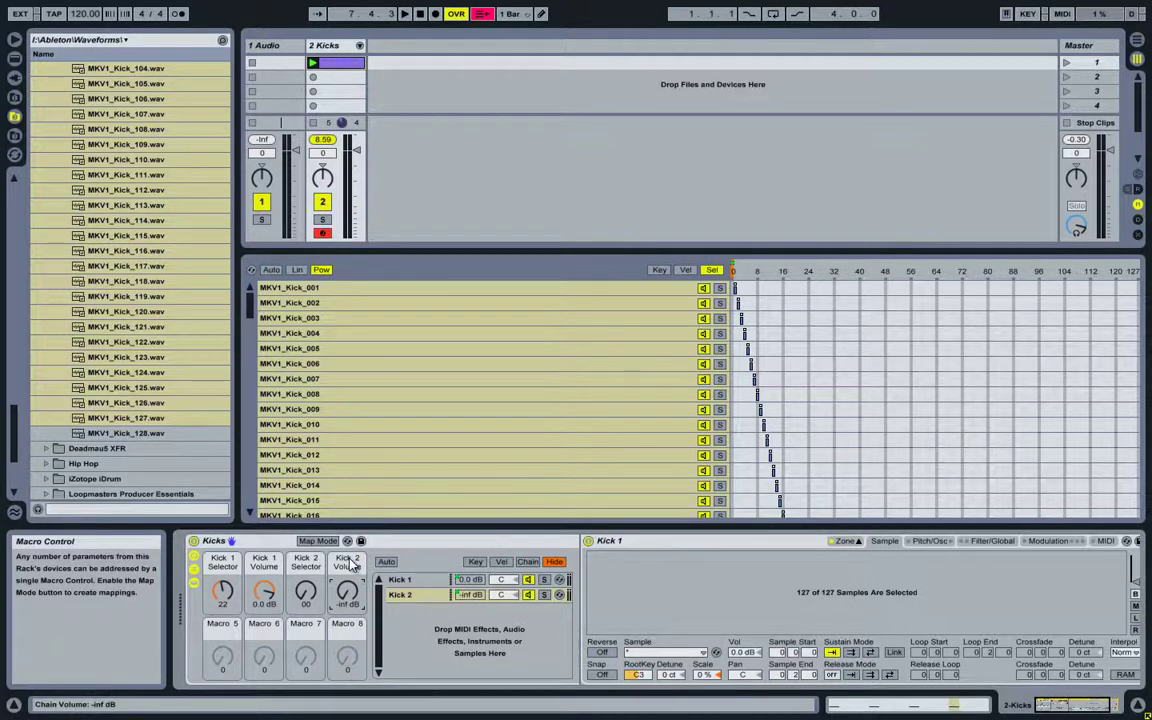
# Step: Set the macros to Kick 1 Selector 09, Kick 1 Volume -0.612 dB, Kick 2 Selector 22 and Kick 2 Volume -9.431 dB
pyautogui.click(510, 541)
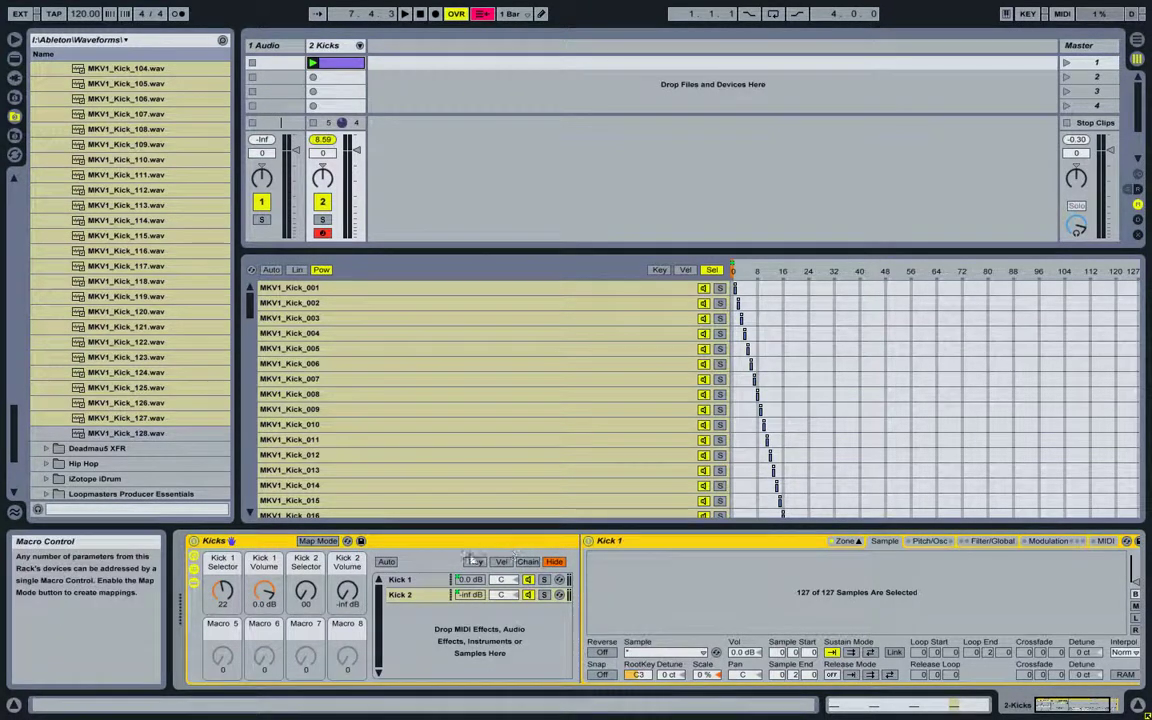
pyautogui.click(423, 581)
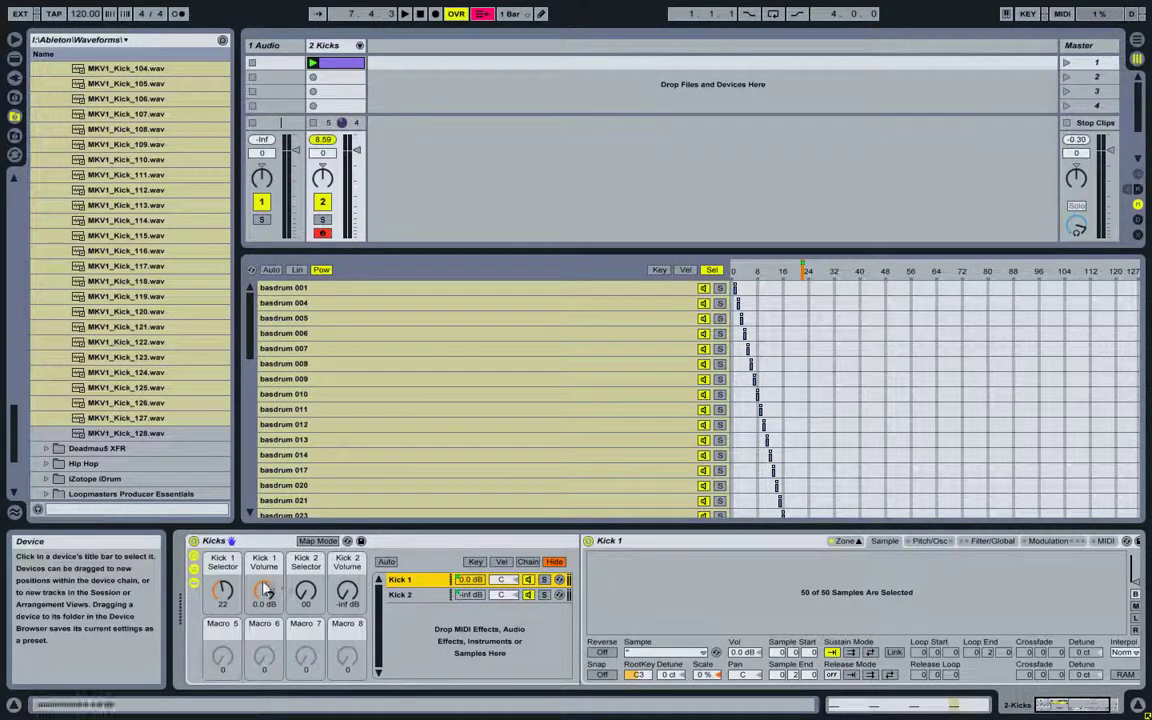
pyautogui.moveTo(225, 594); pyautogui.dragTo(303, 586)
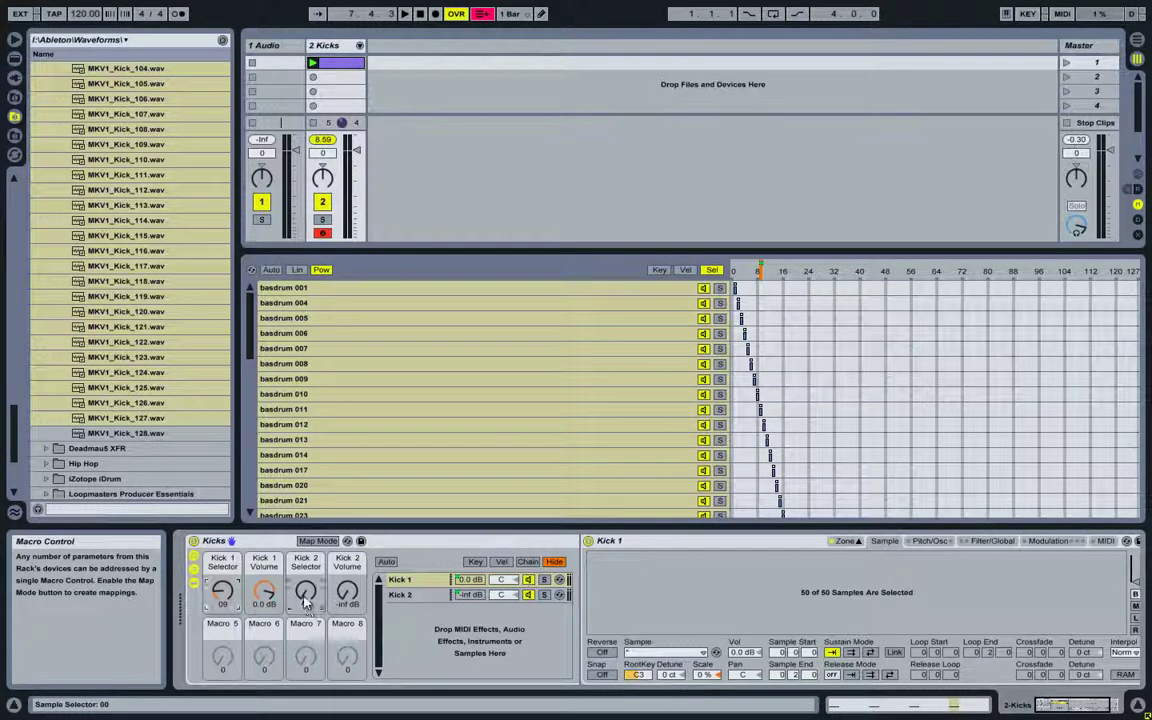
pyautogui.moveTo(263, 594); pyautogui.dragTo(265, 598)
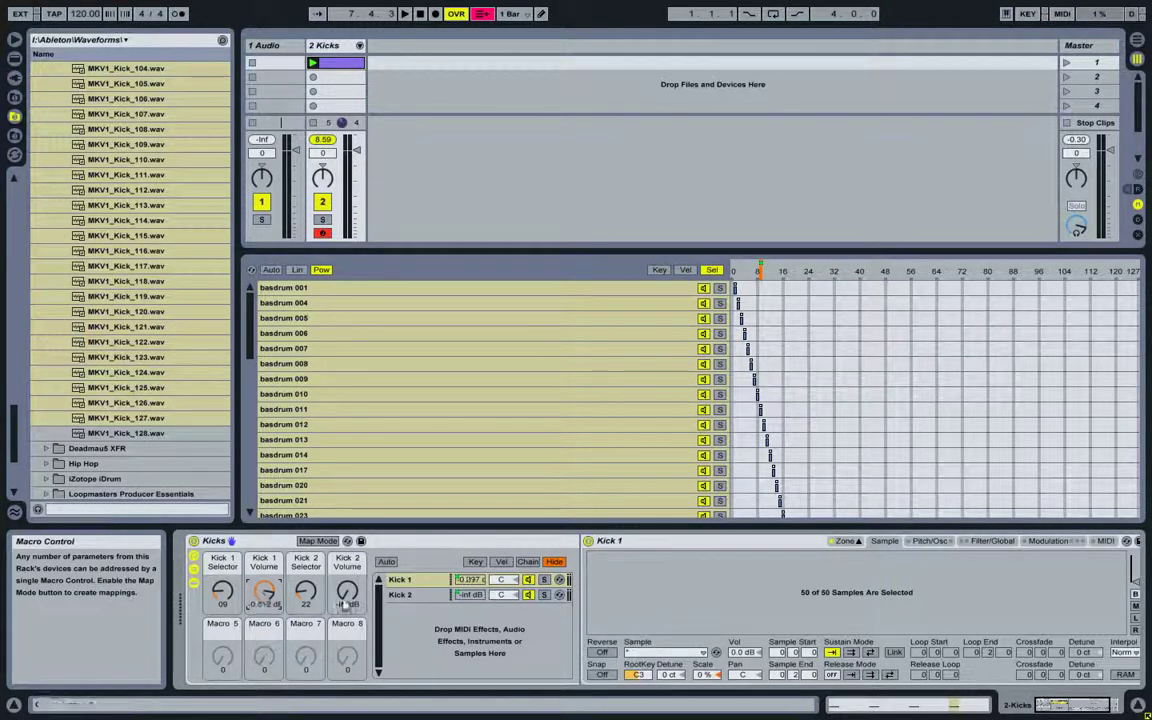
pyautogui.moveTo(347, 592); pyautogui.dragTo(355, 600)
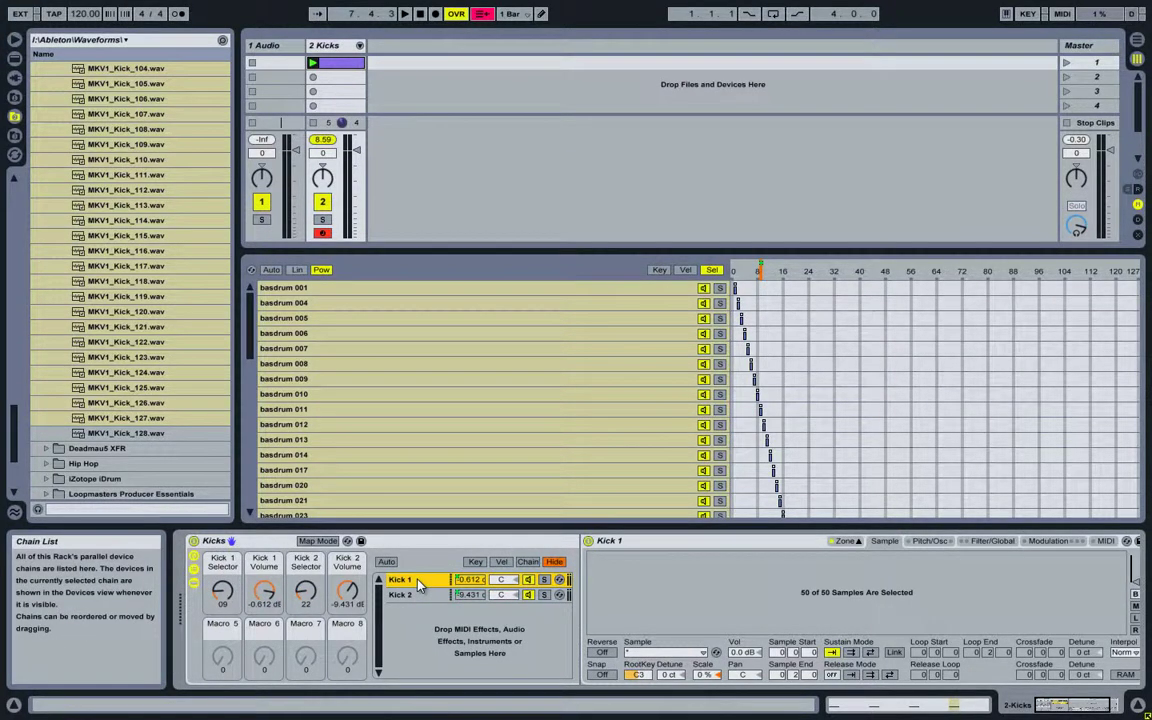
# Step: Duplicate the Kick 1 chain, then remap the copy's volume from Kick 1 Volume to Macro 6
pyautogui.hotkey('ctrl', 'd')
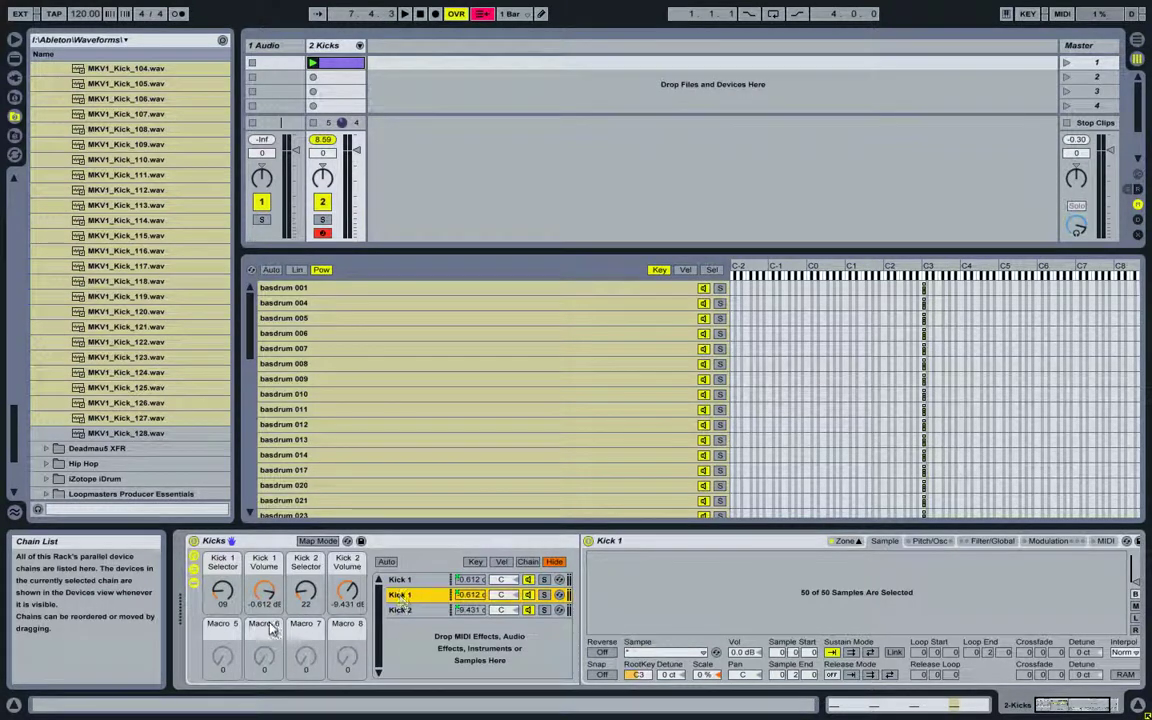
pyautogui.click(475, 598)
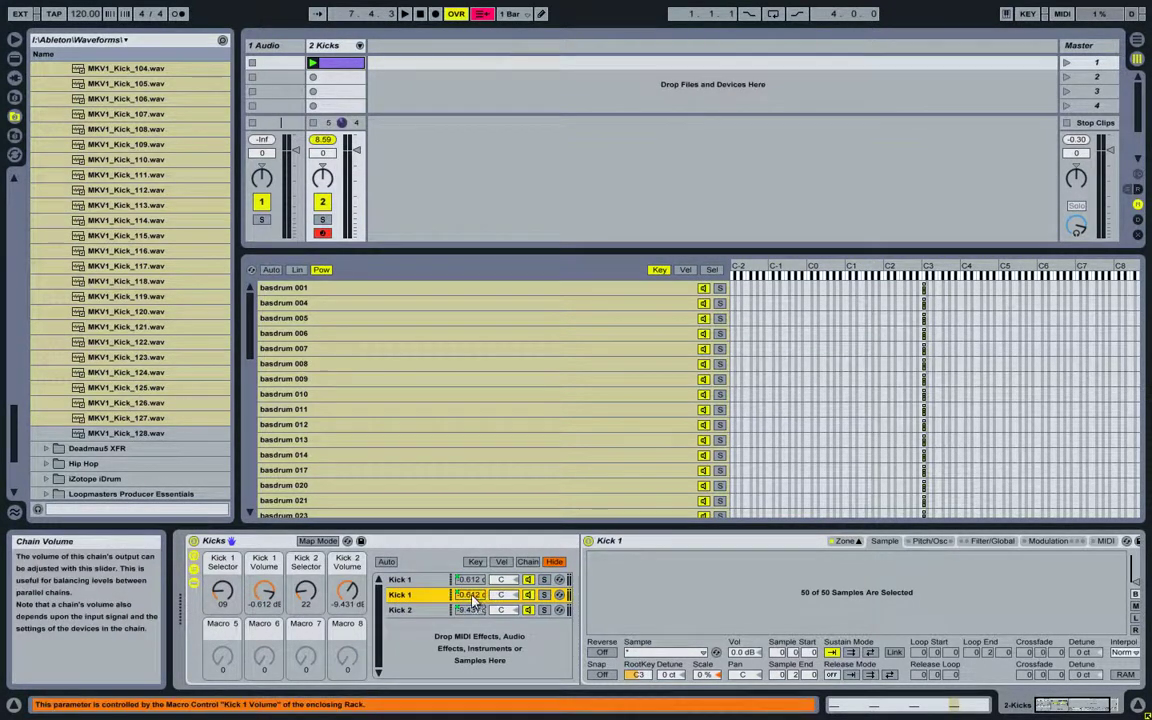
pyautogui.rightClick(475, 598)
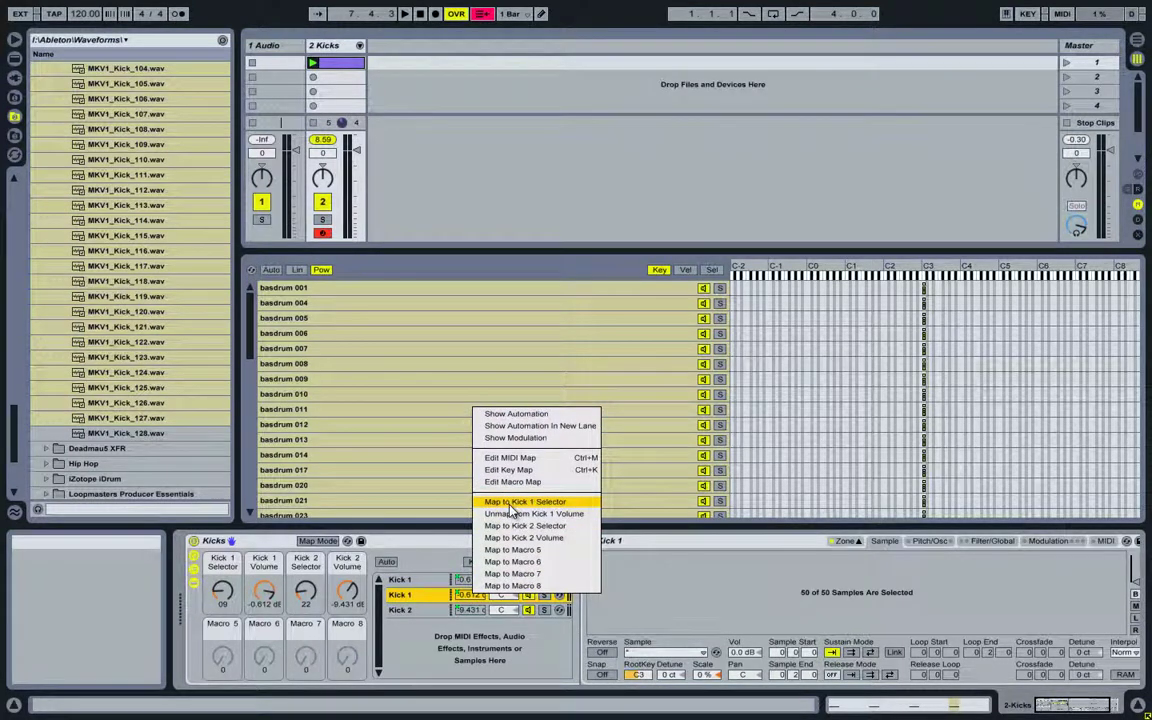
pyautogui.click(515, 513)
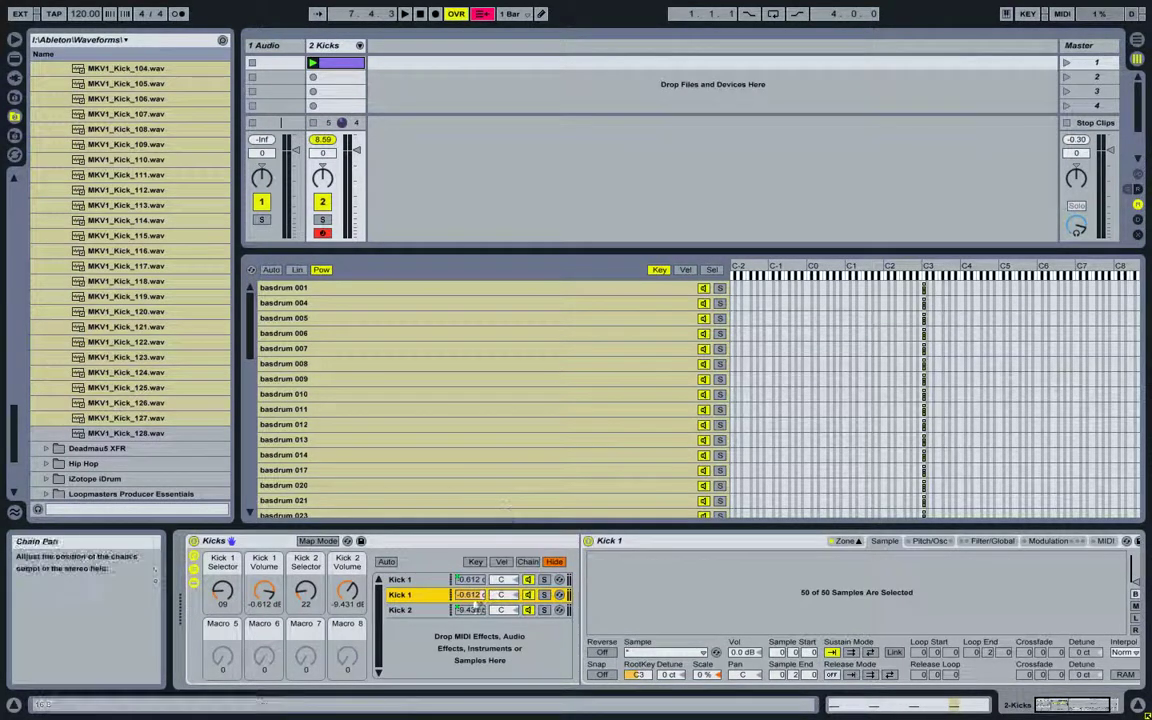
pyautogui.rightClick(475, 597)
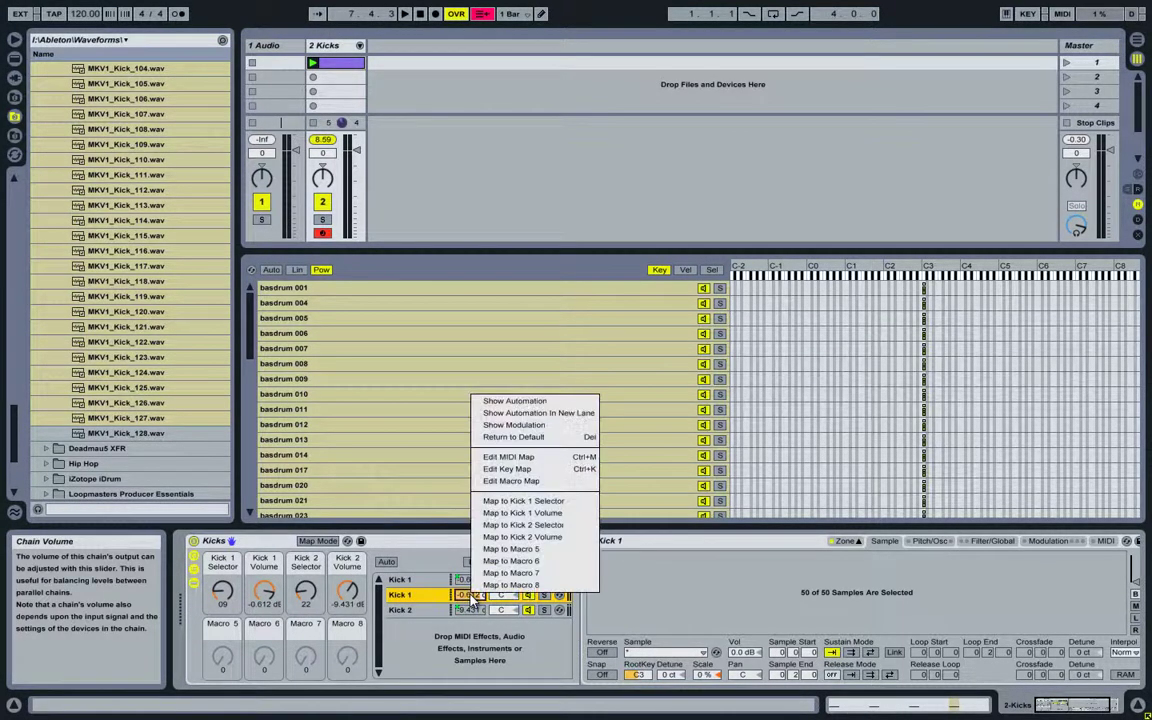
pyautogui.click(525, 550)
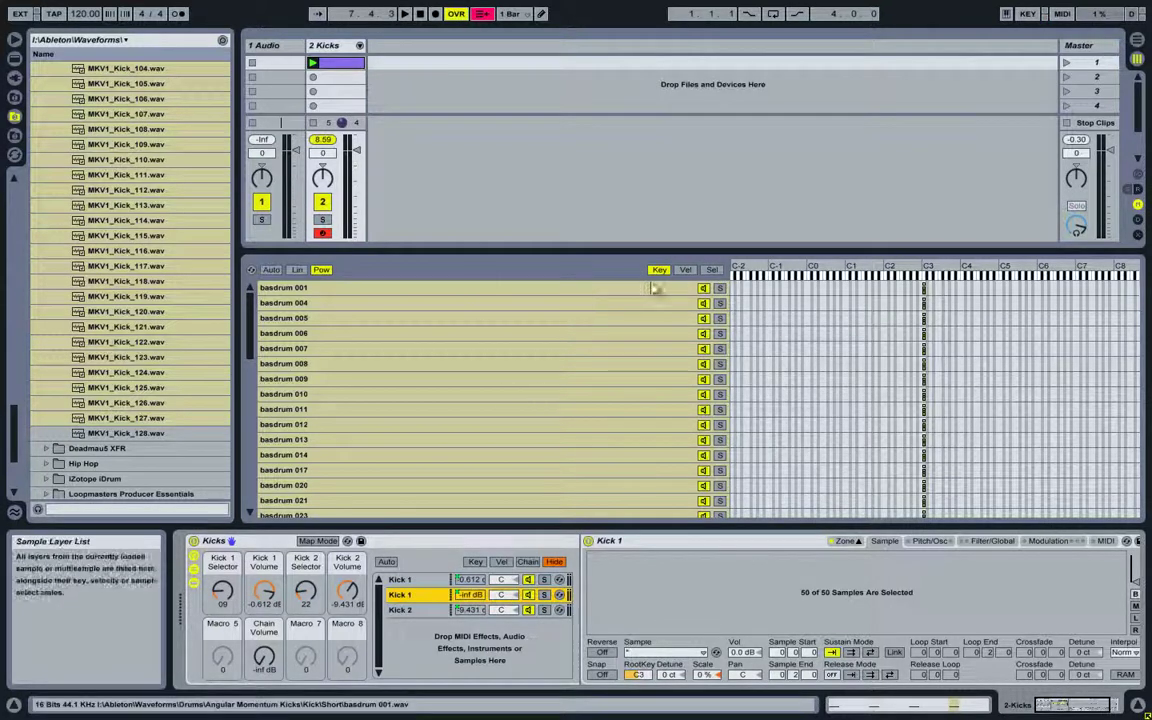
# Step: Show the duplicated Kick 1 chain's sample select zones and remap its sample selector from Kick 1 Selector to Macro 5
pyautogui.click(711, 270)
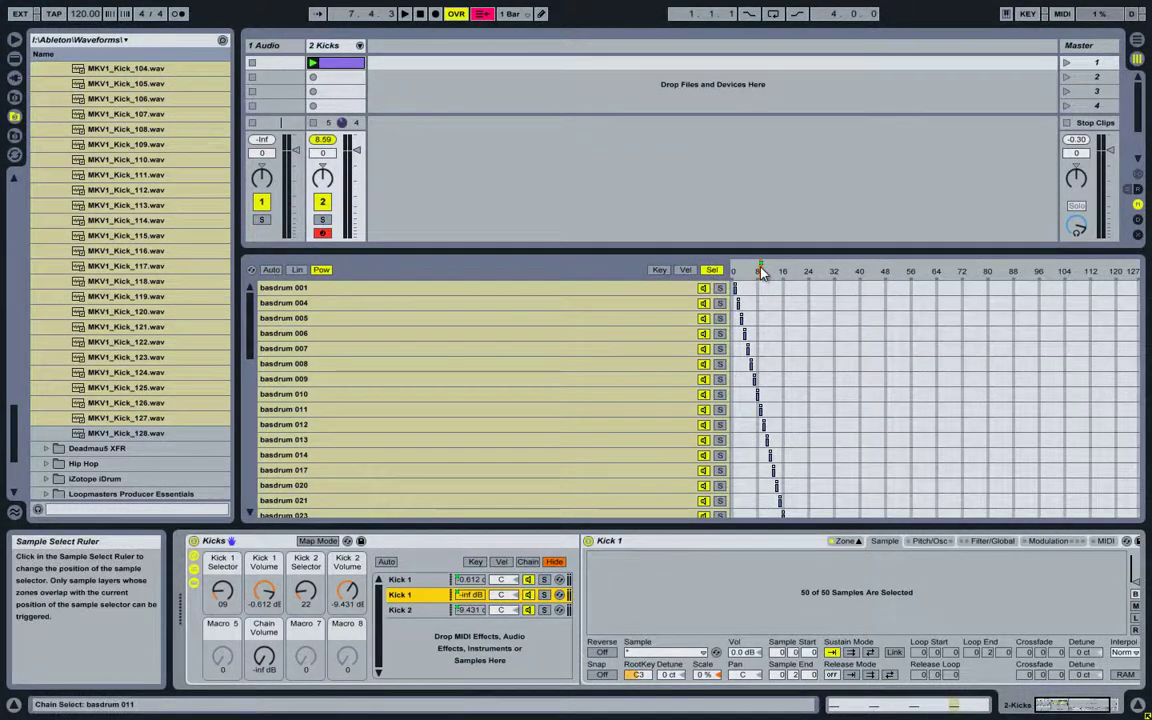
pyautogui.rightClick(762, 272)
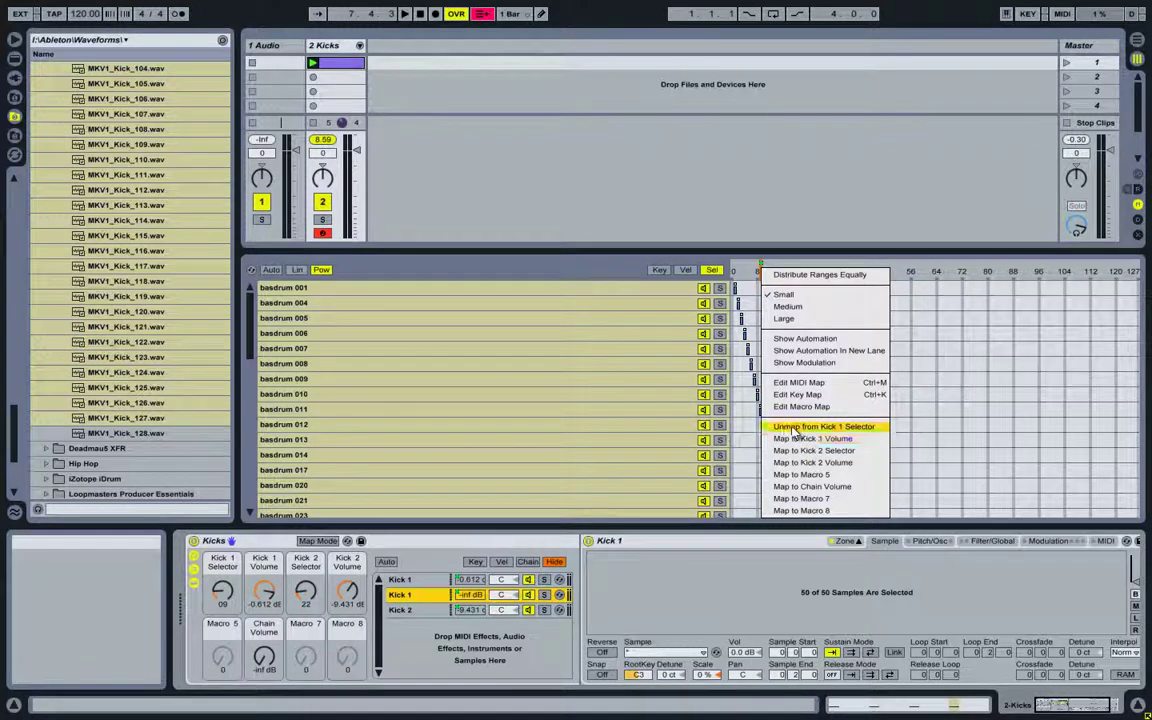
pyautogui.click(790, 427)
pyautogui.rightClick(763, 270)
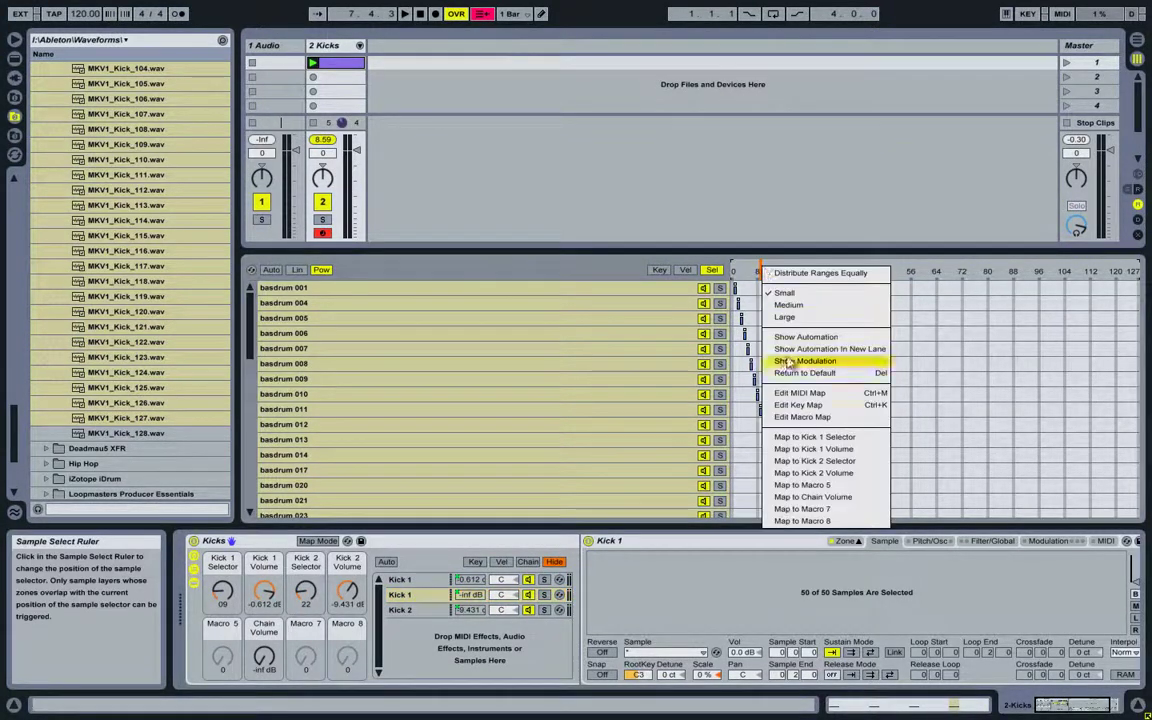
pyautogui.click(802, 485)
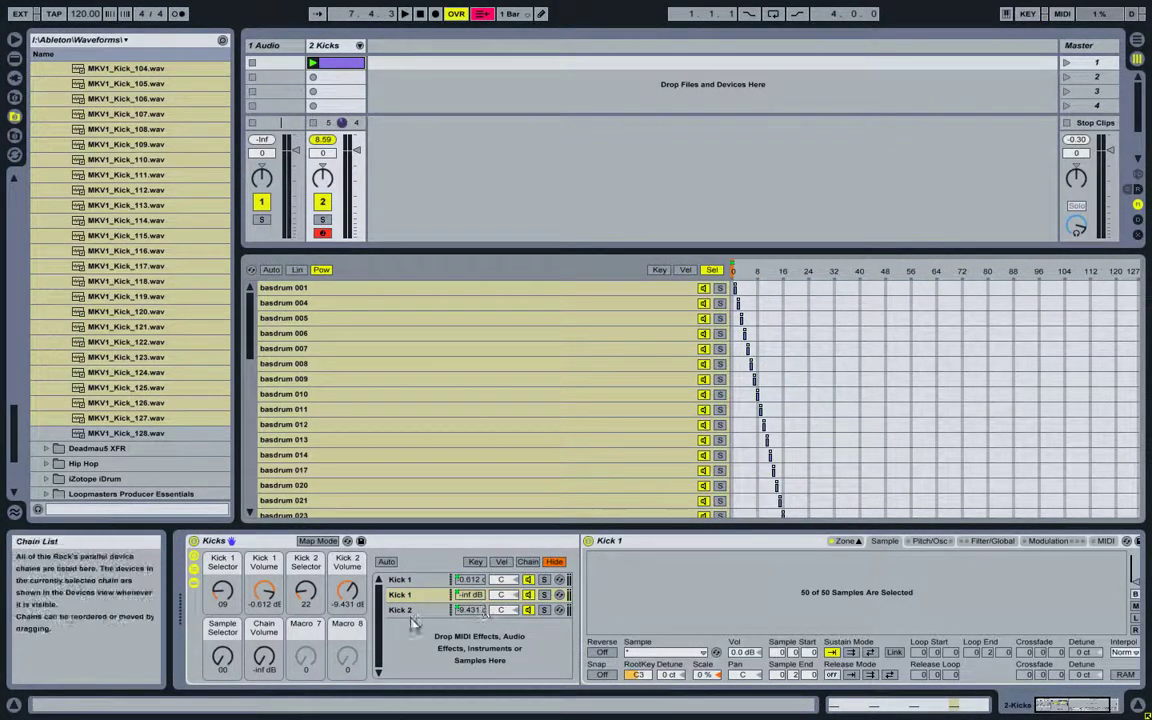
# Step: Compare the two Kick 1 chains and set the duplicate's Sample Selector macro to 25
pyautogui.click(414, 581)
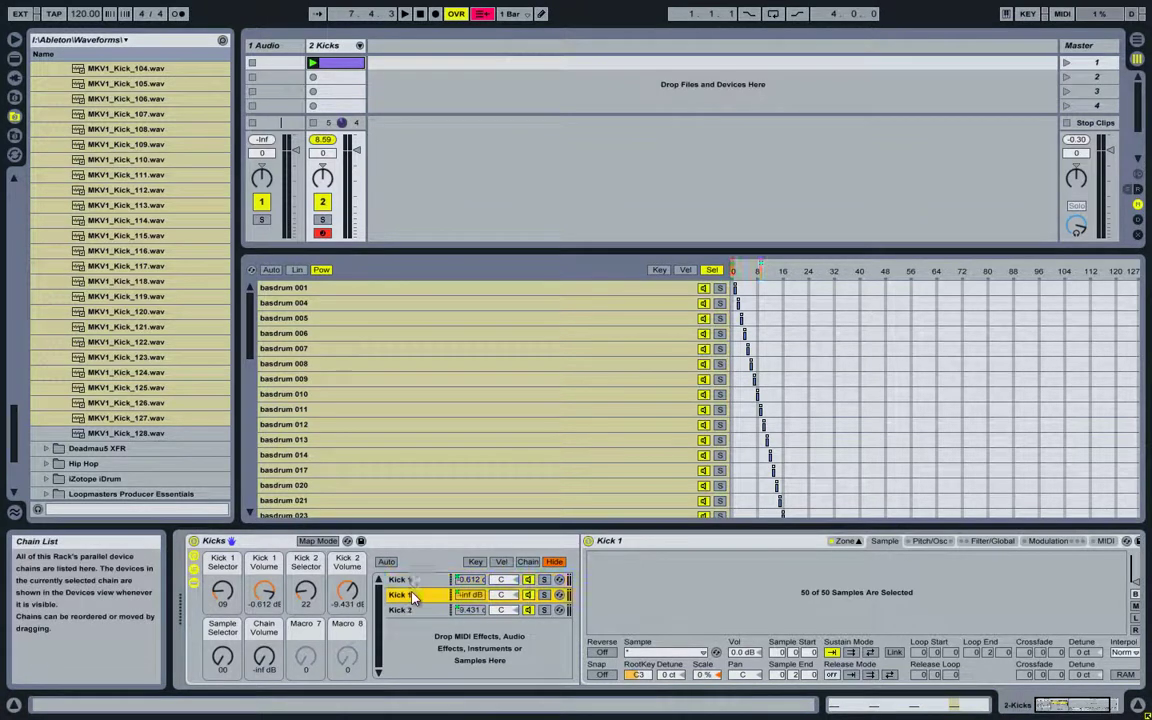
pyautogui.click(412, 596)
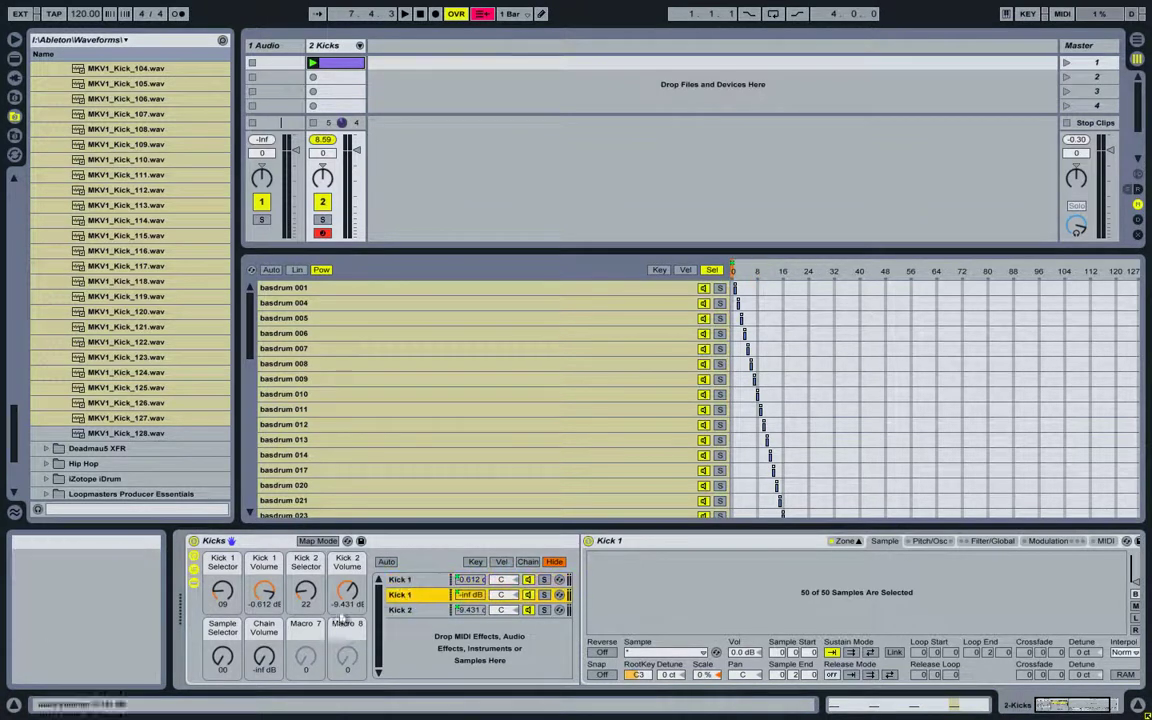
pyautogui.moveTo(223, 656); pyautogui.dragTo(223, 662)
# Step: Duplicate the Kick 2 chain and remap the copy's volume from Kick 2 Volume to Macro 8
pyautogui.click(412, 610)
pyautogui.rightClick(415, 612)
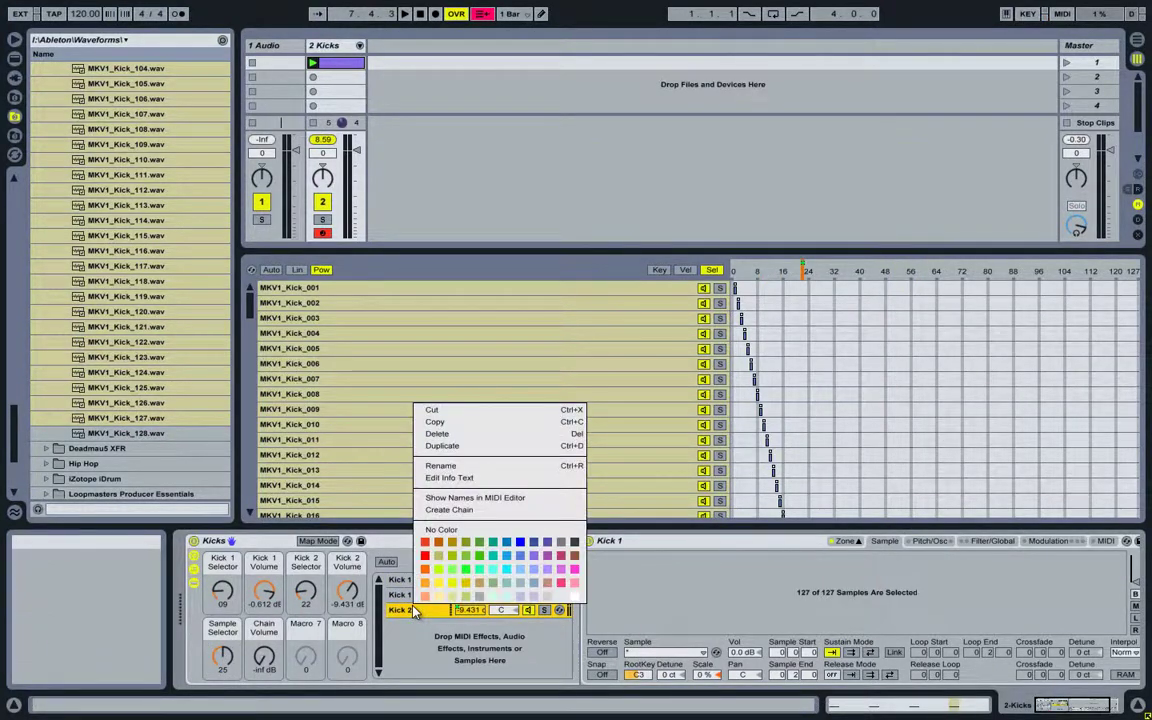
pyautogui.click(462, 446)
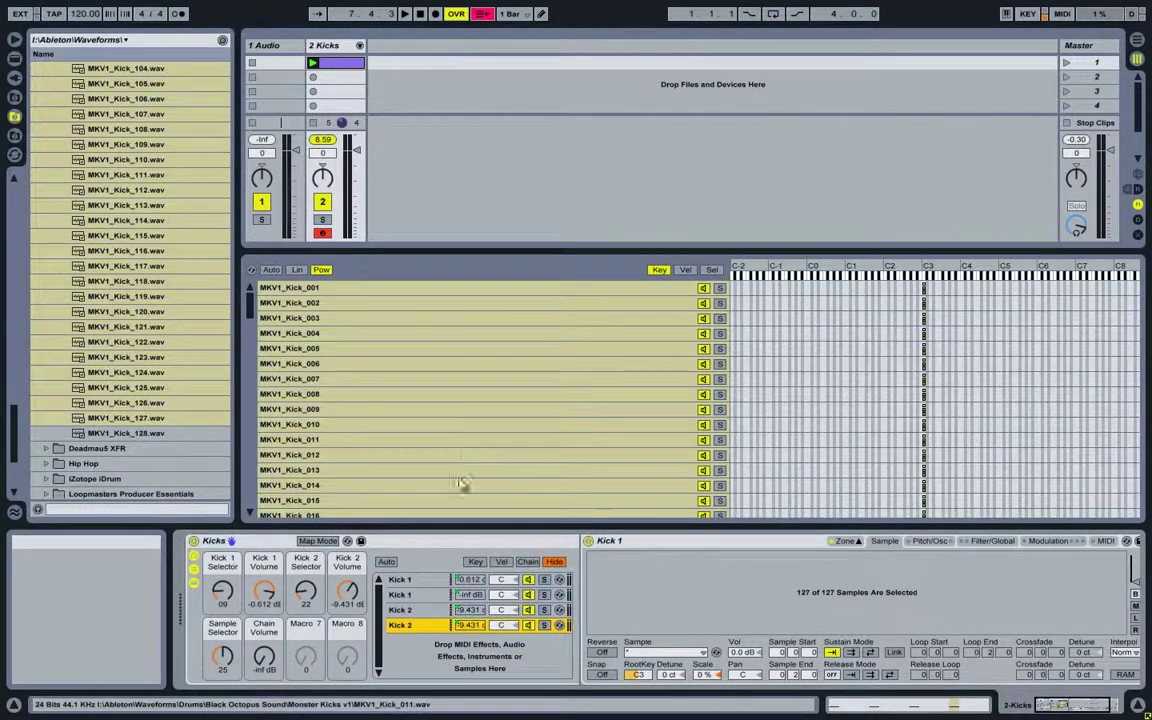
pyautogui.rightClick(457, 627)
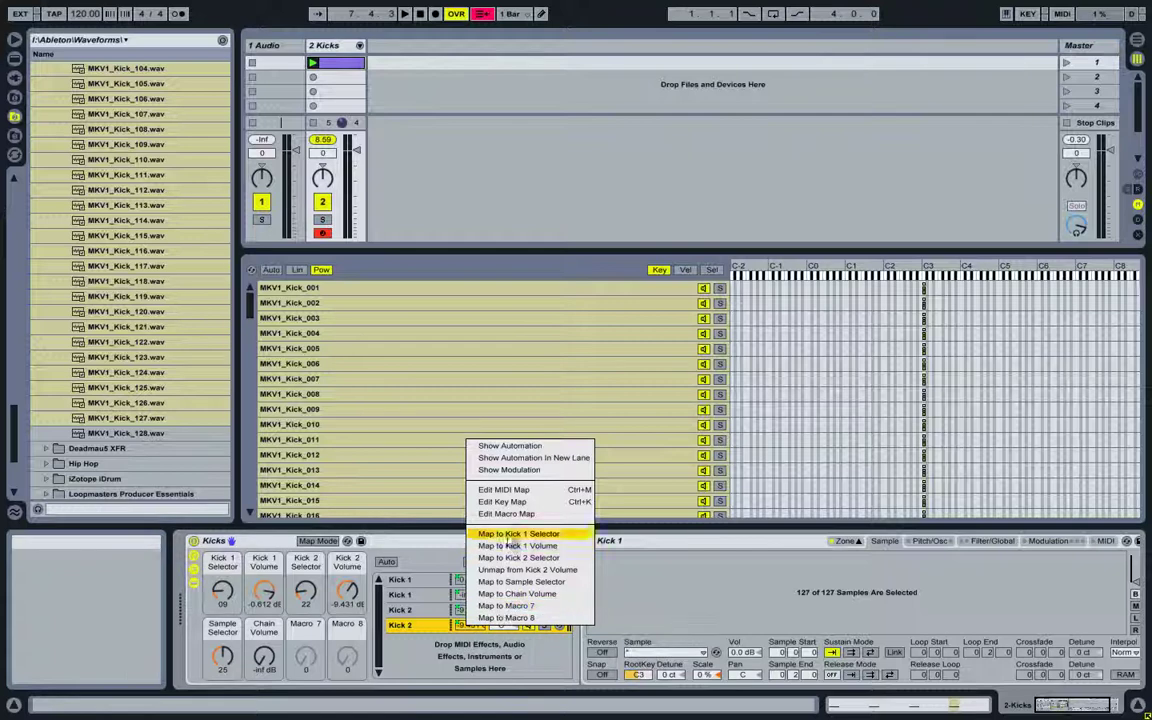
pyautogui.click(466, 627)
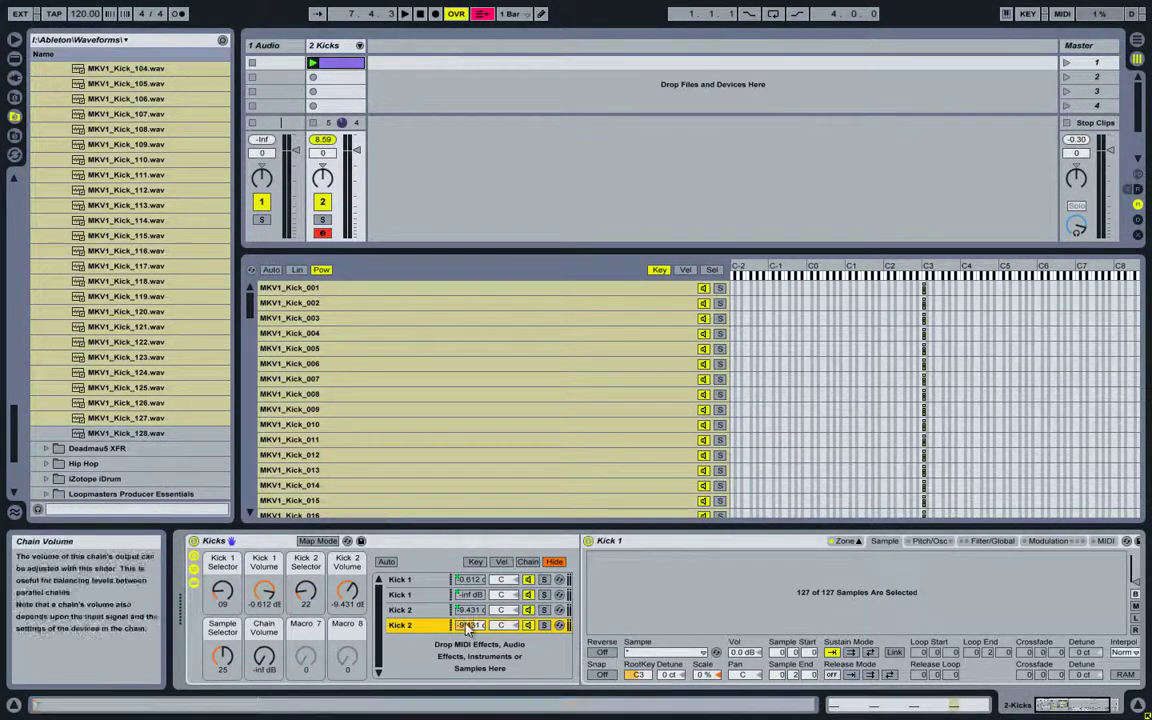
pyautogui.rightClick(466, 627)
pyautogui.click(527, 614)
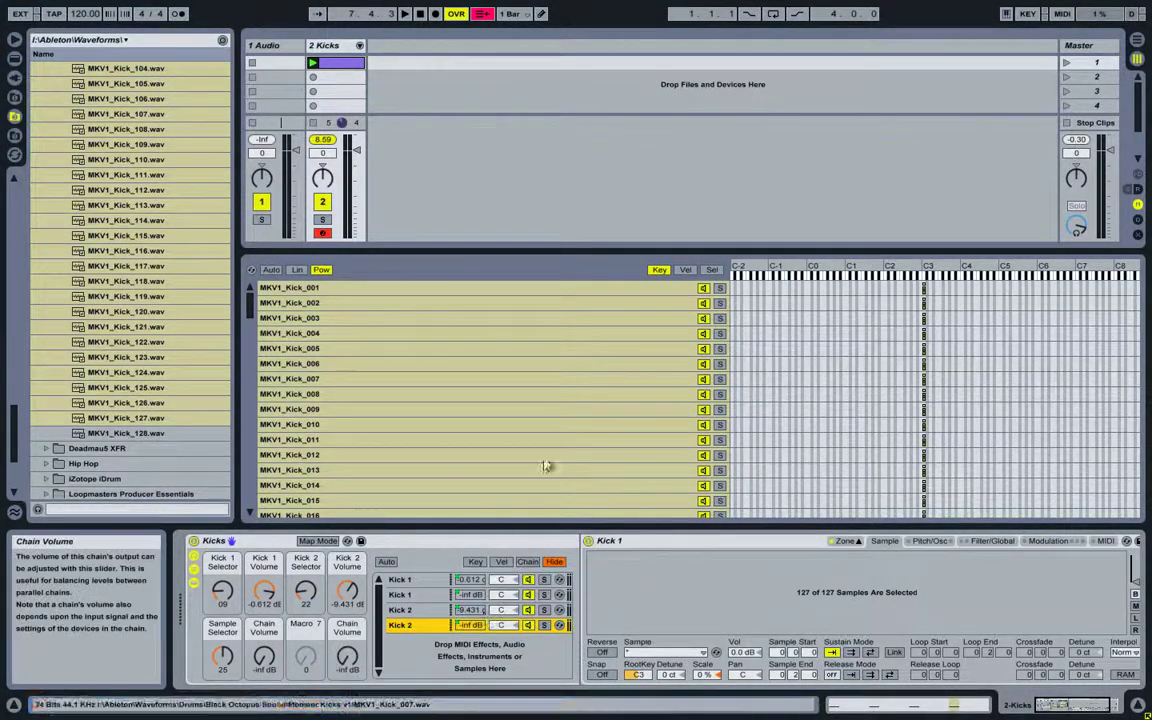
# Step: Show the duplicated Kick 2 chain's sample select zones and remap its sample selector from Kick 2 Selector to Macro 7
pyautogui.click(711, 270)
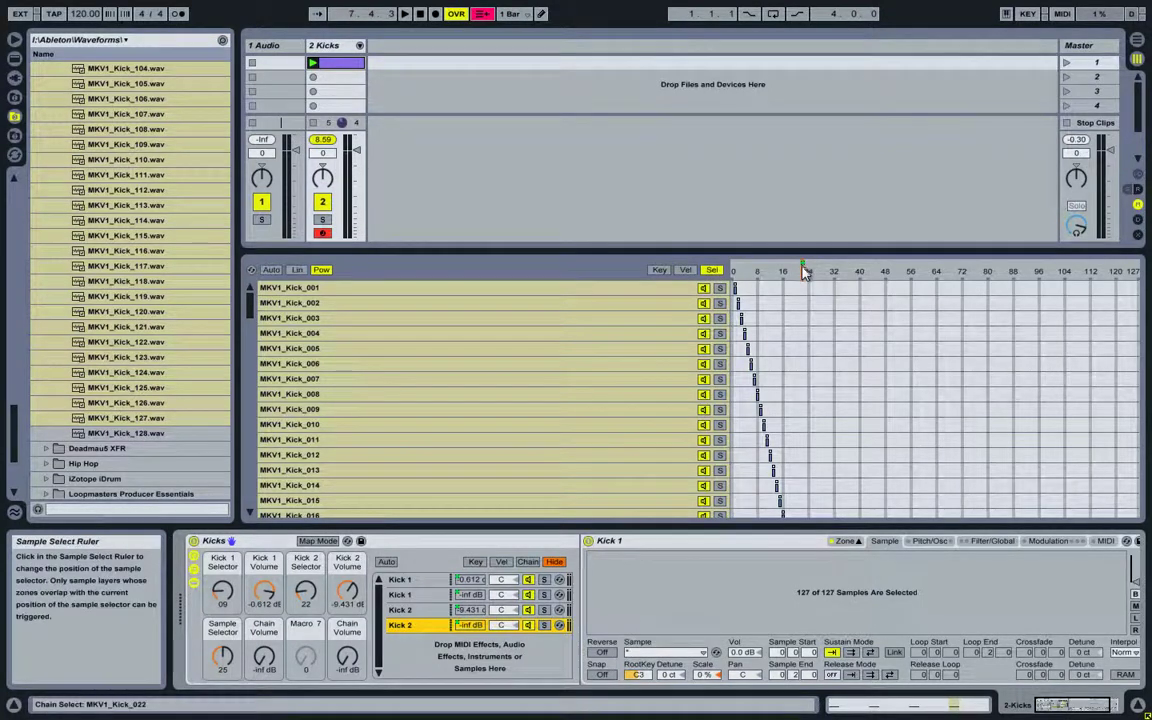
pyautogui.rightClick(805, 272)
pyautogui.click(865, 450)
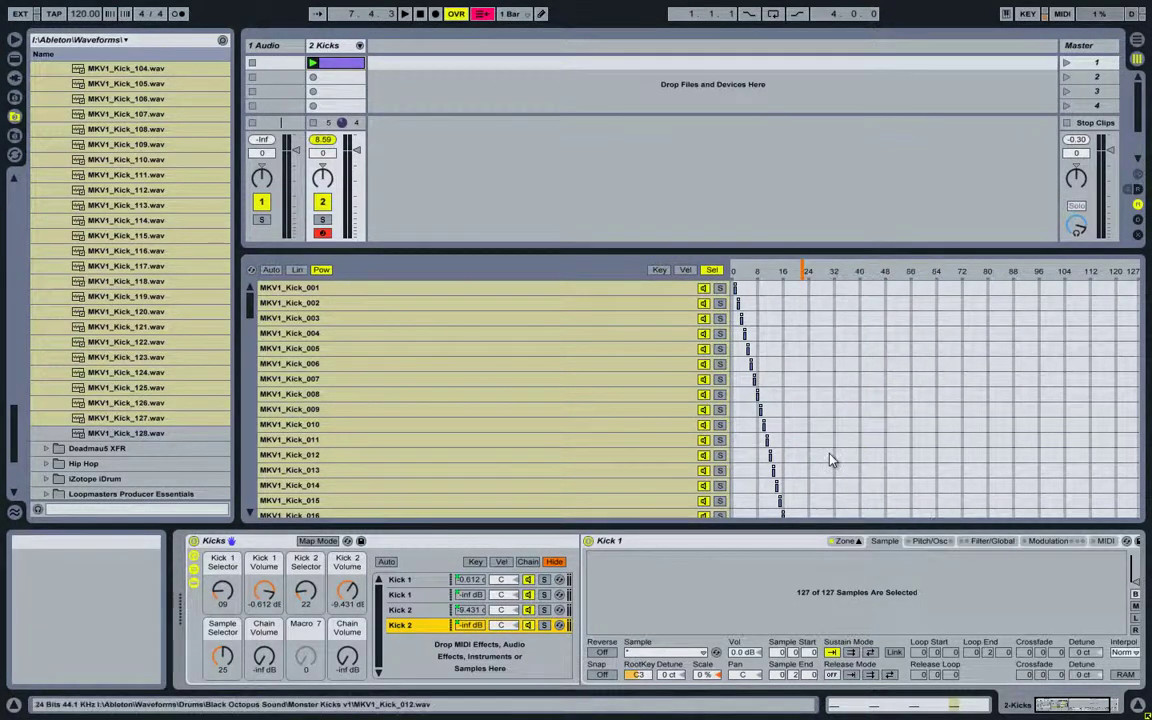
pyautogui.rightClick(806, 268)
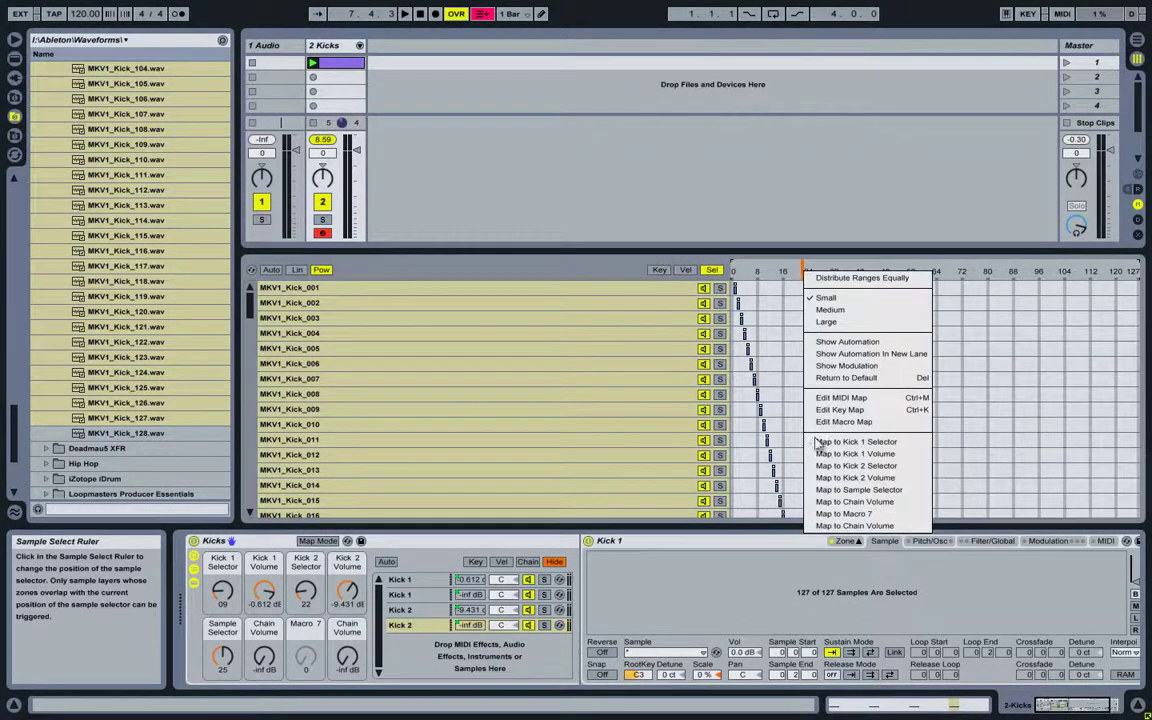
pyautogui.click(815, 512)
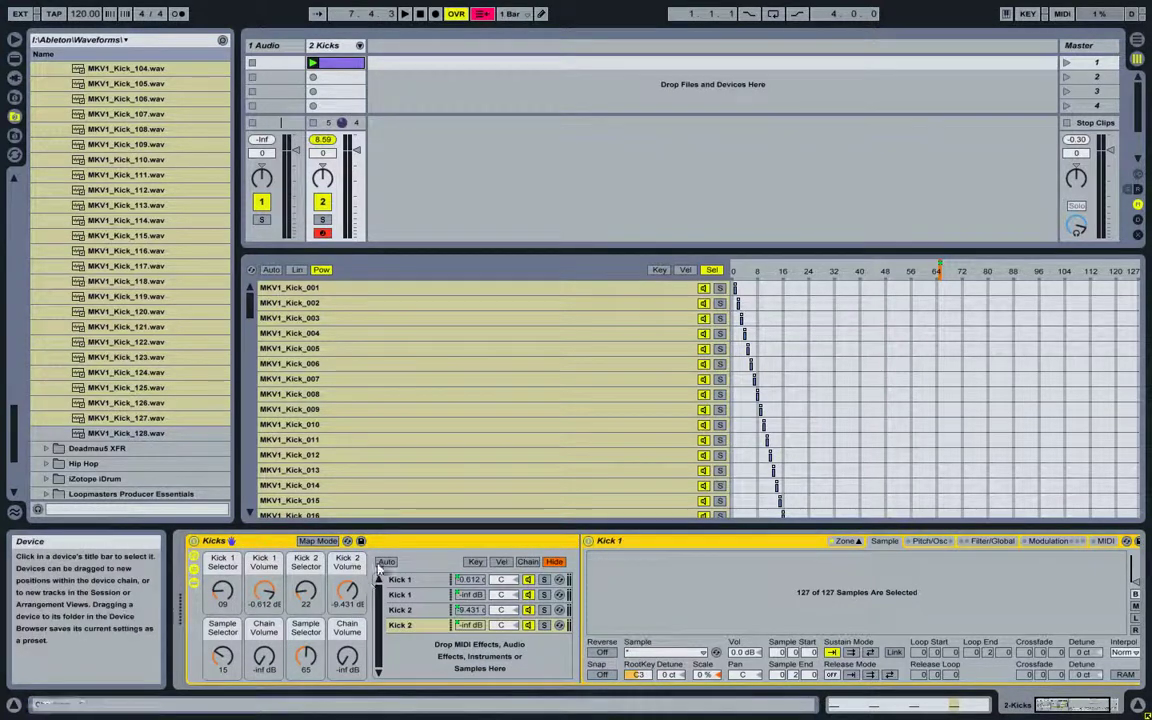
# Step: Check the Kick 2 chains and group the Kicks rack into a Drum Rack
pyautogui.click(404, 596)
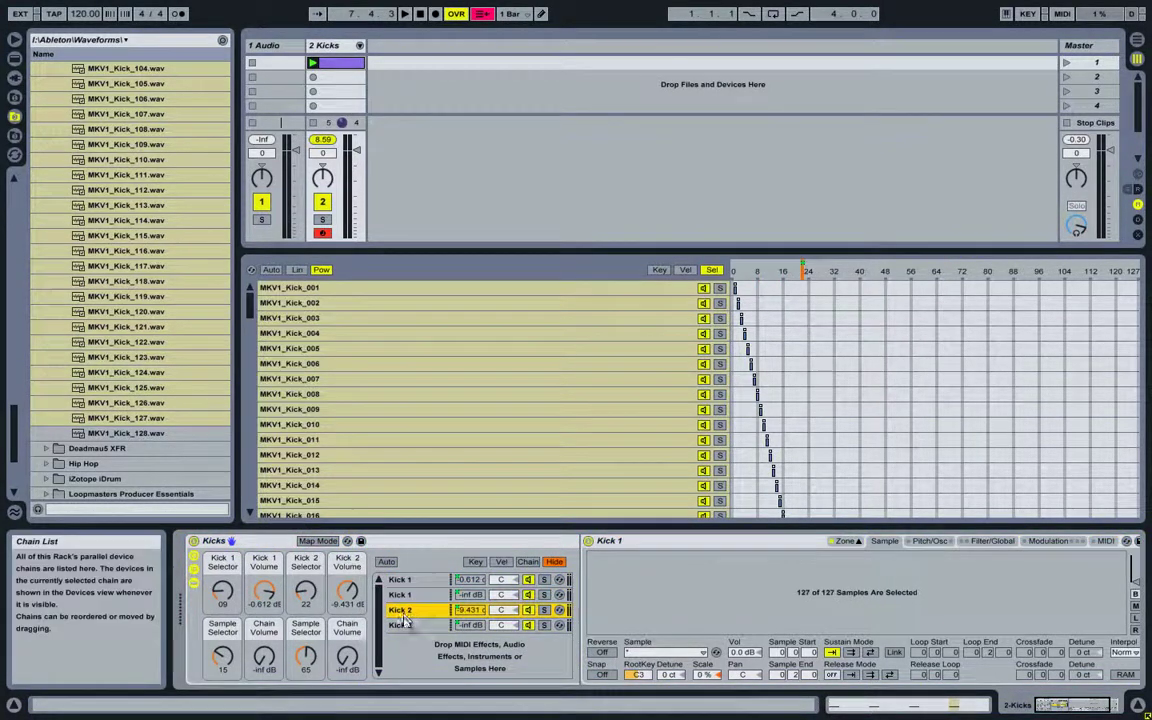
pyautogui.click(400, 625)
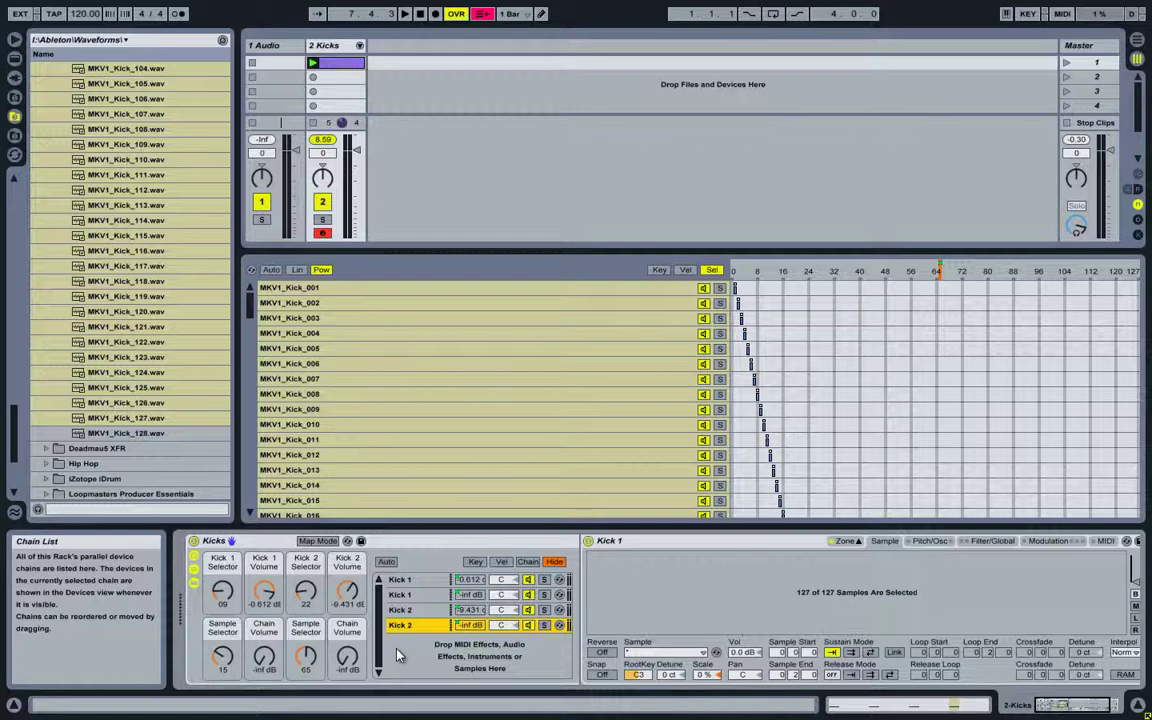
pyautogui.rightClick(399, 547)
pyautogui.click(437, 459)
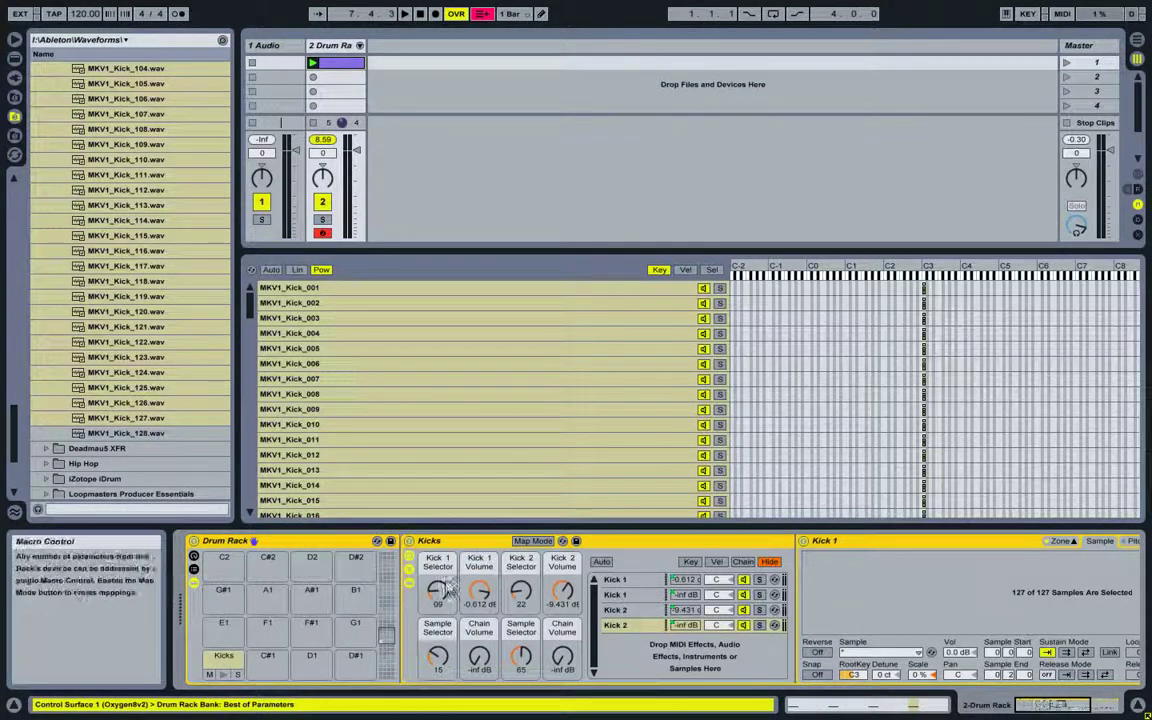
# Step: Show the Drum Rack's macros and map the Kicks rack's Kick 1 Selector, Kick 1 Volume, Kick 2 Selector and Kick 2 Volume to Macros 1 to 4
pyautogui.click(194, 558)
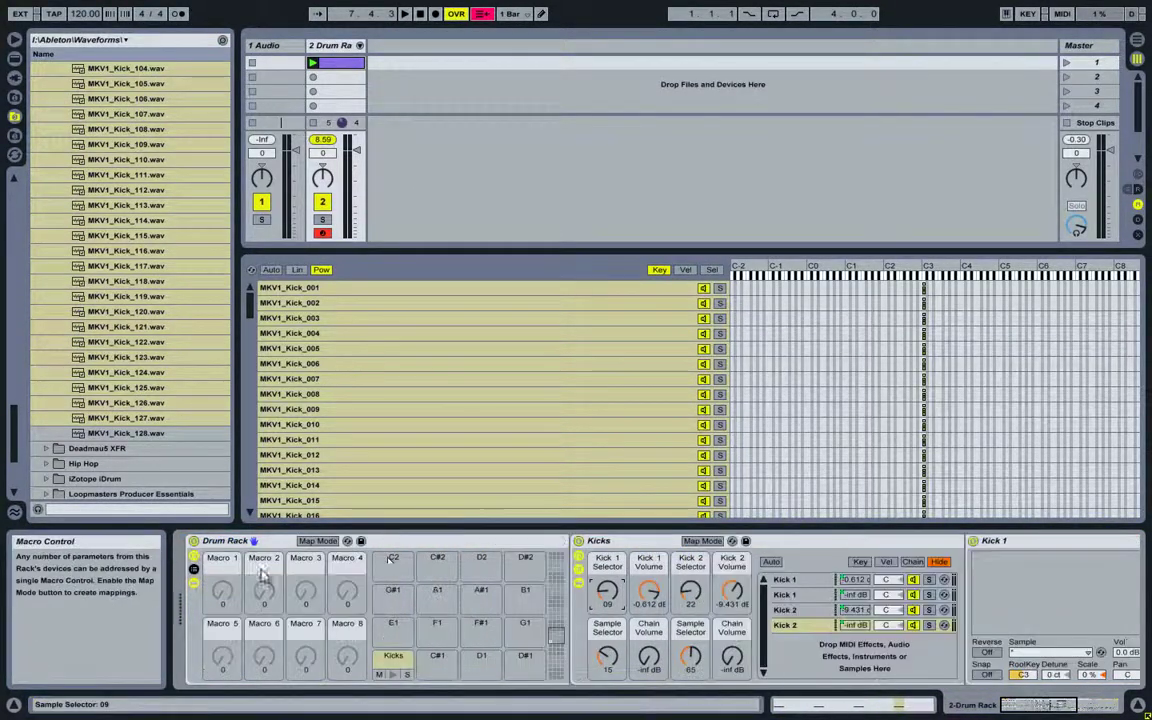
pyautogui.rightClick(607, 590)
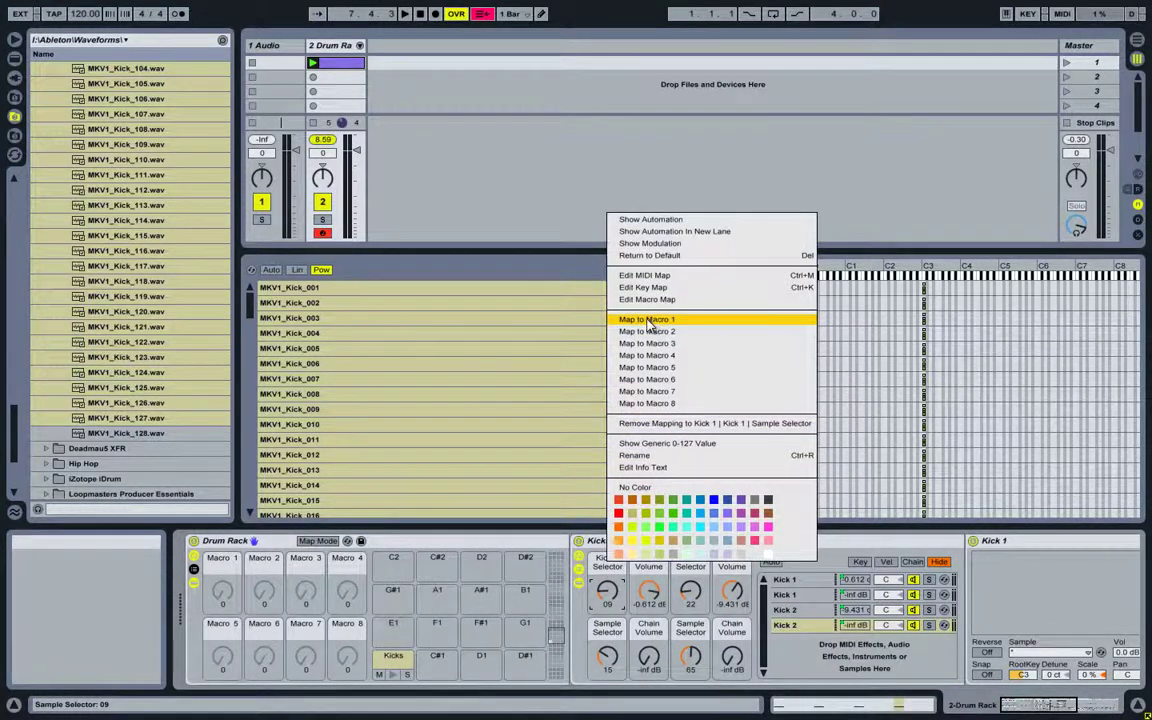
pyautogui.click(650, 319)
pyautogui.rightClick(648, 590)
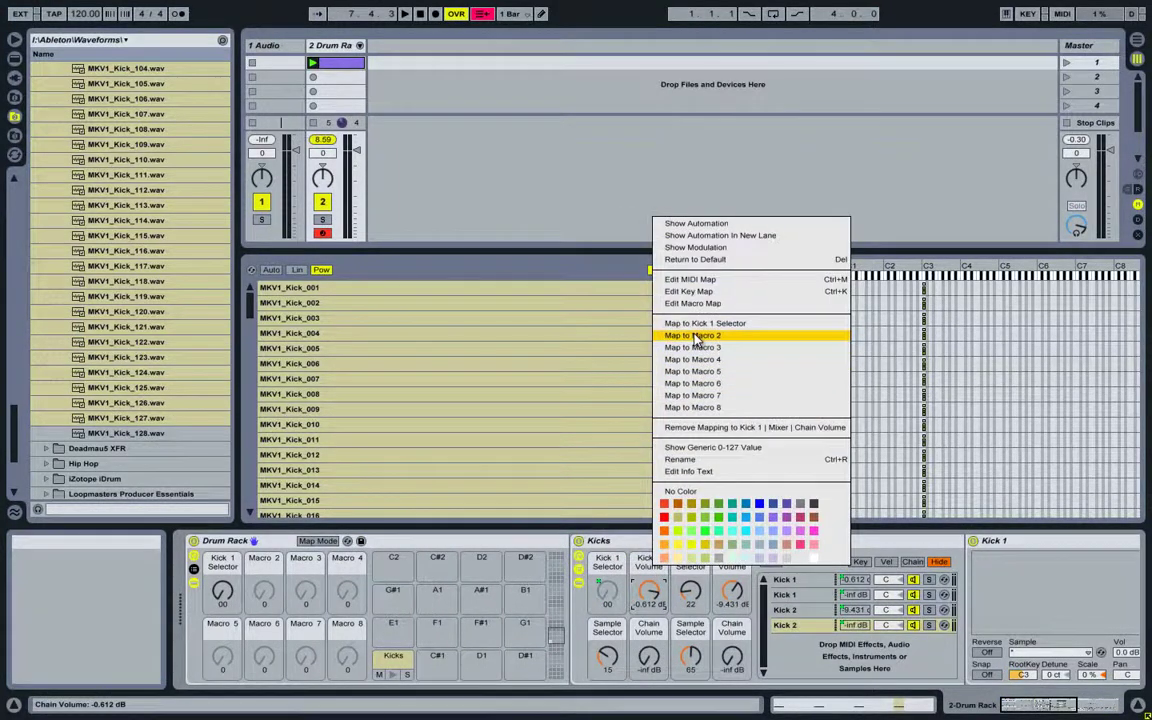
pyautogui.click(697, 334)
pyautogui.rightClick(690, 591)
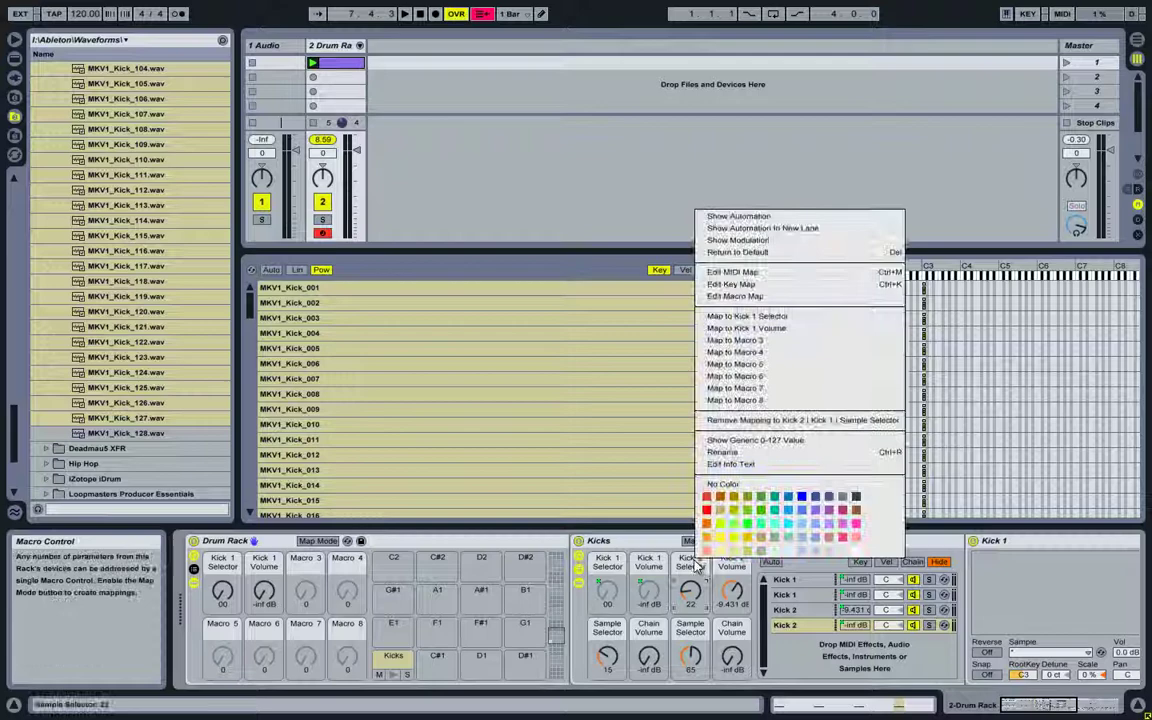
pyautogui.click(745, 341)
pyautogui.rightClick(732, 591)
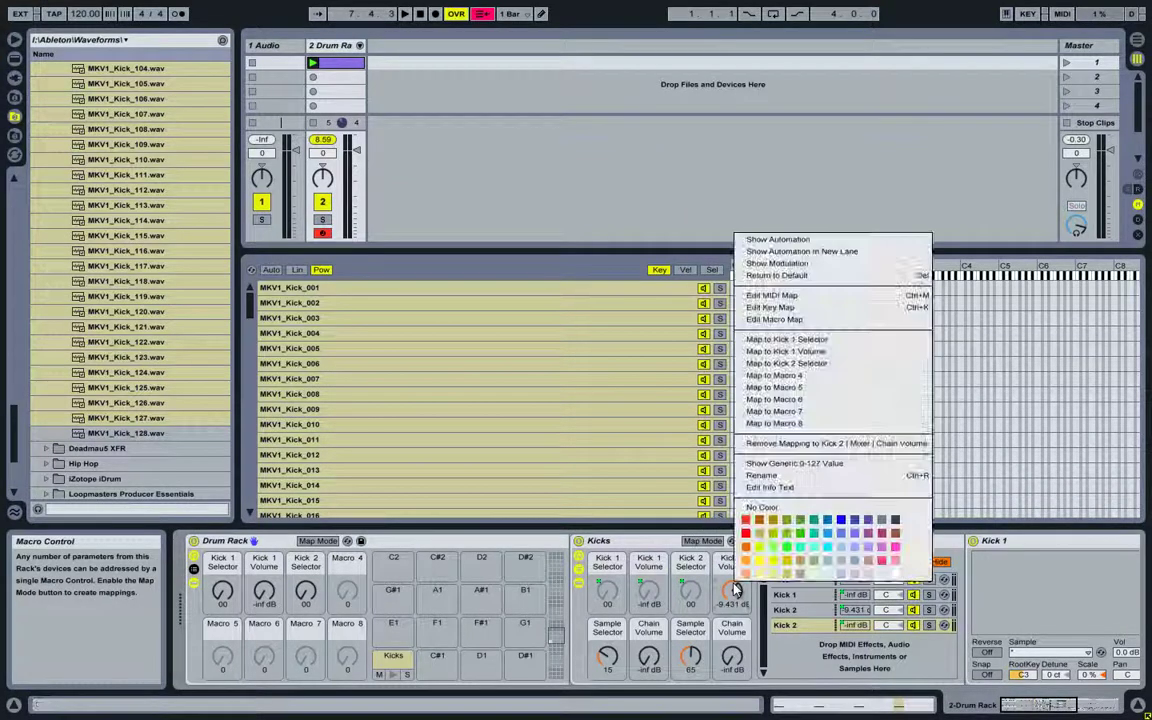
pyautogui.click(773, 376)
# Step: Map the Kicks rack's second-row Sample Selector and Chain Volume macros, in order, to the Drum Rack's Macros 5 to 8
pyautogui.rightClick(607, 590)
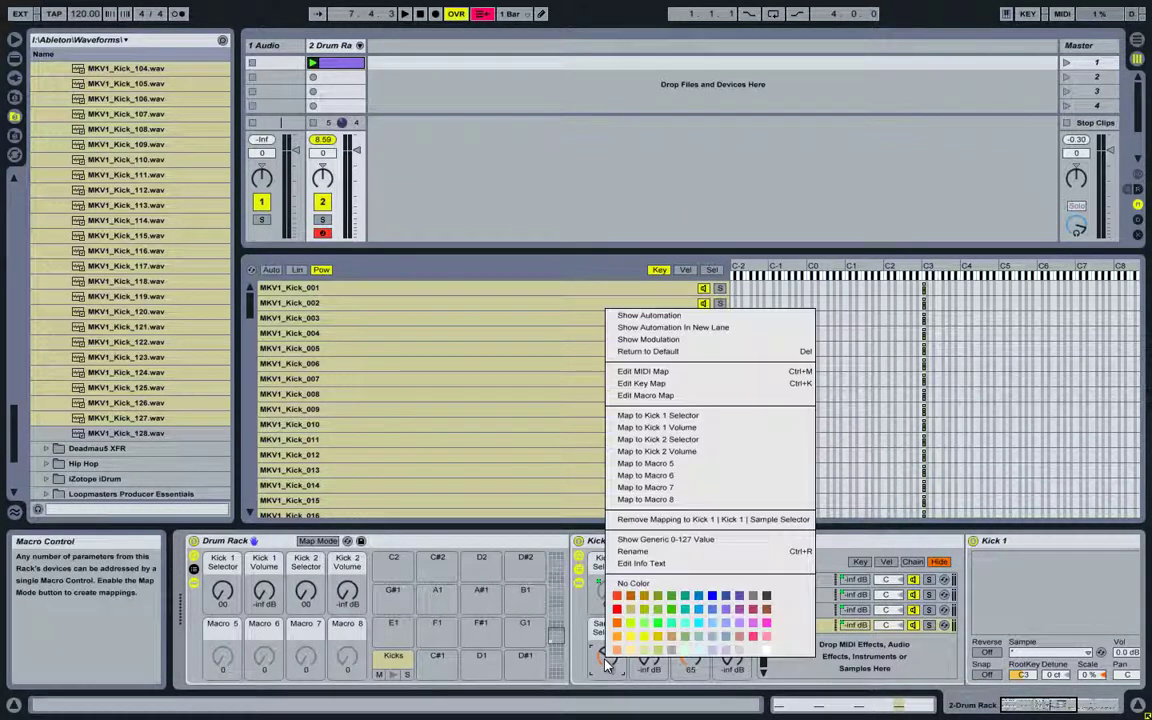
pyautogui.click(645, 463)
pyautogui.rightClick(648, 655)
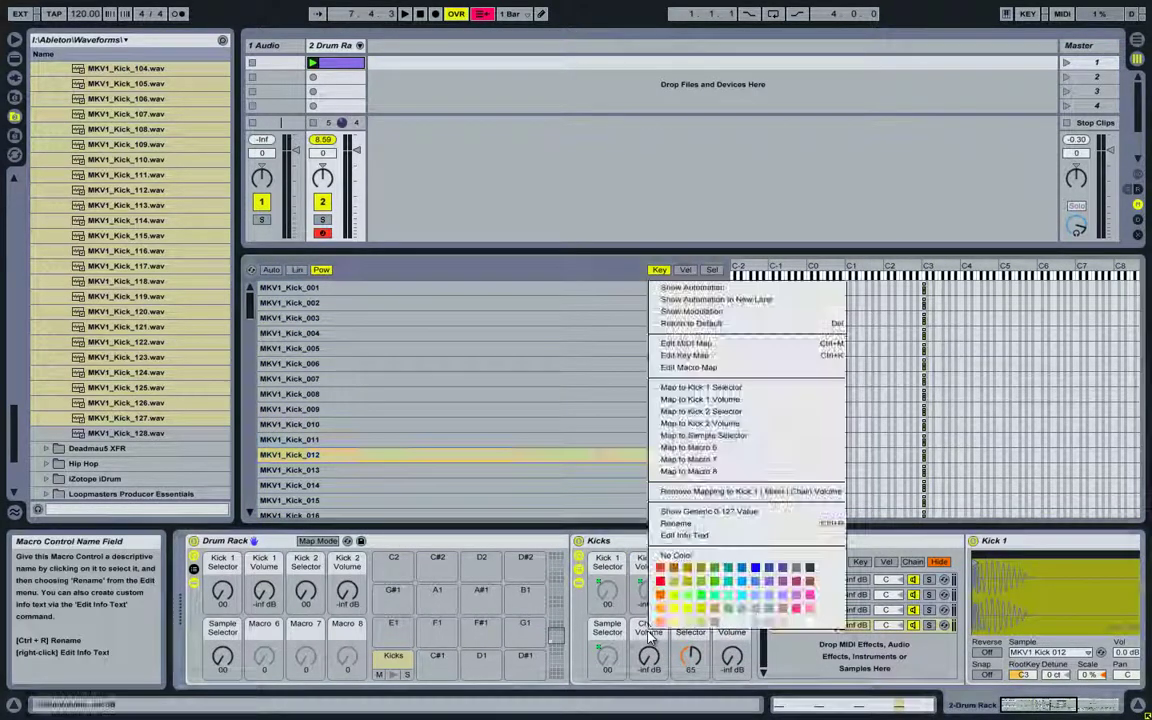
pyautogui.click(690, 447)
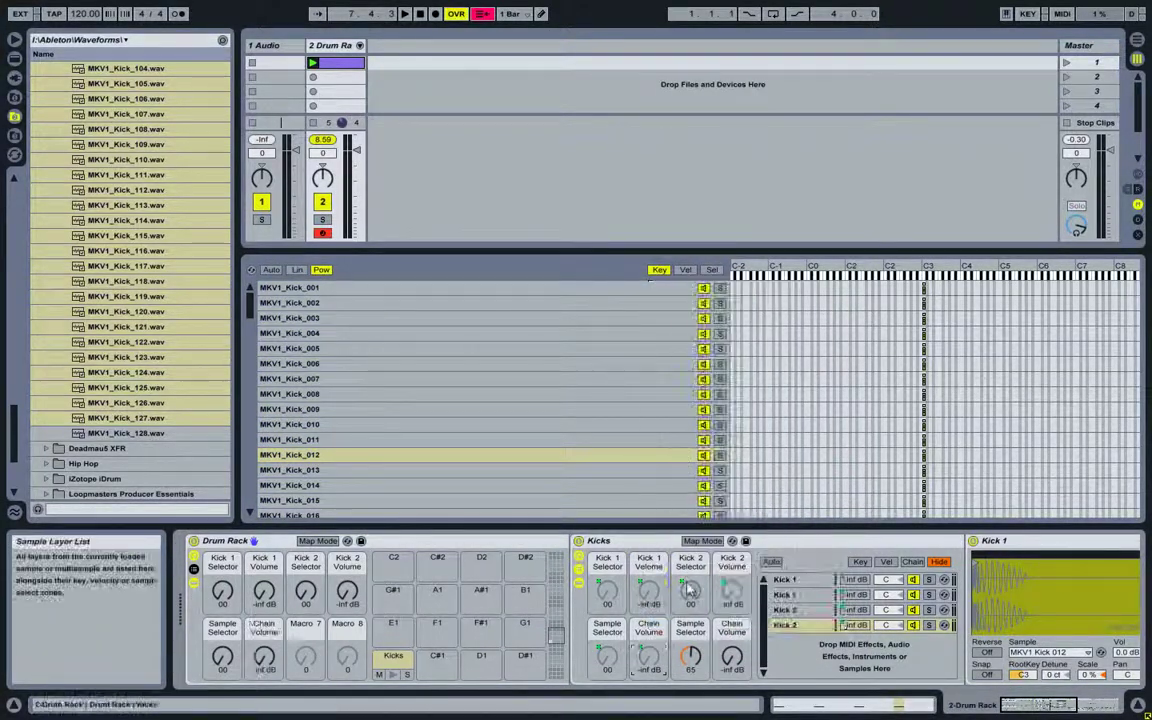
pyautogui.rightClick(690, 655)
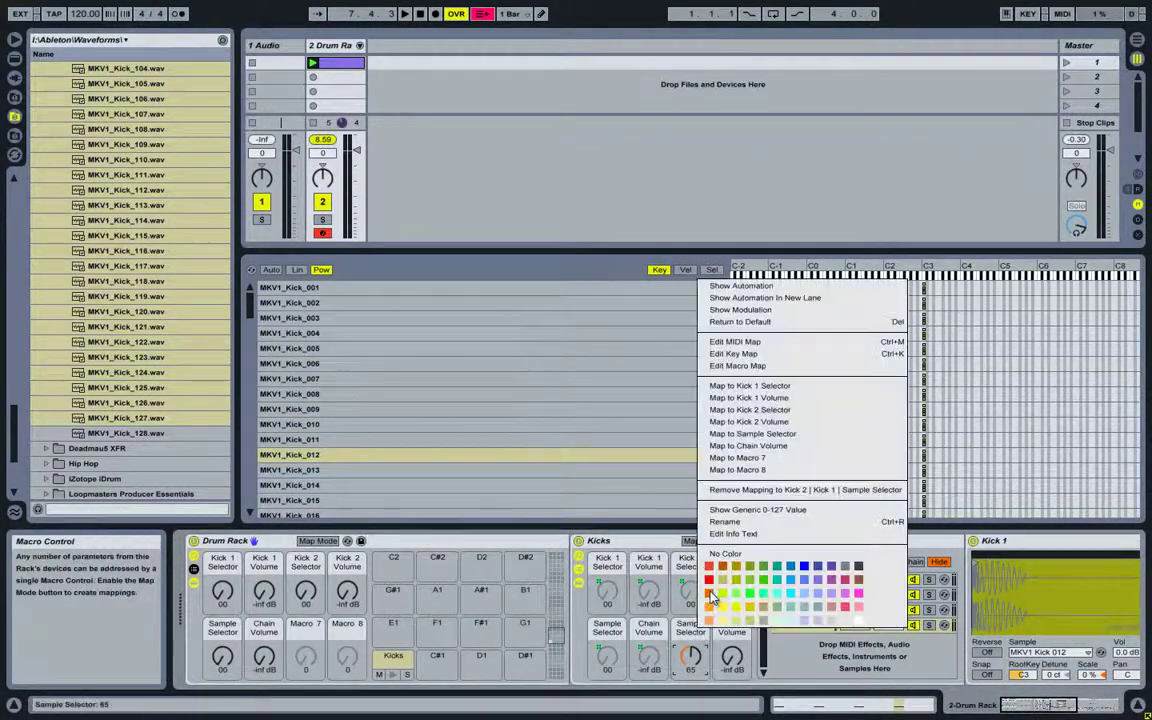
pyautogui.click(737, 460)
pyautogui.rightClick(732, 655)
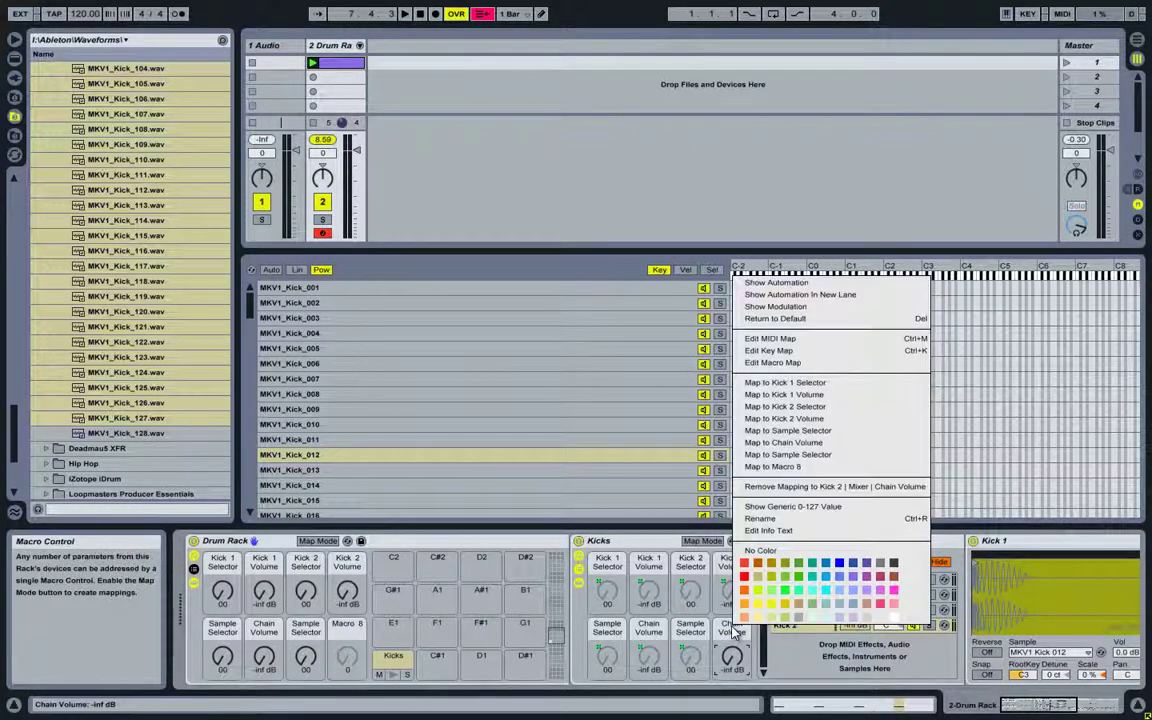
pyautogui.click(772, 466)
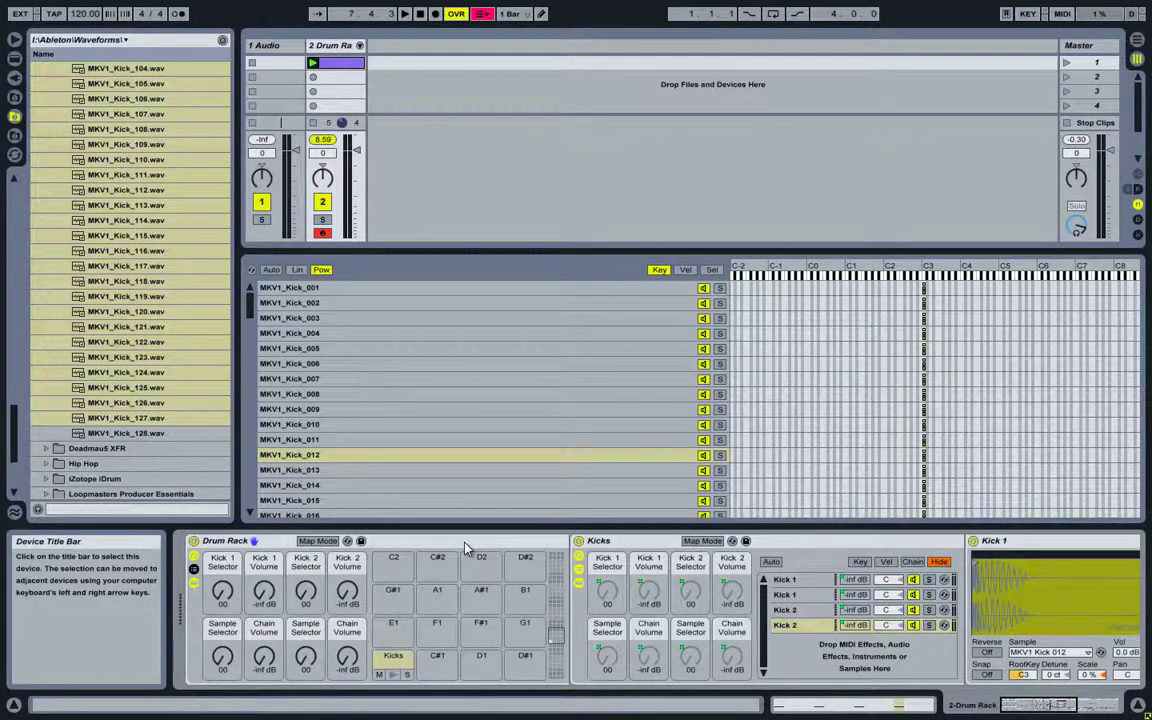